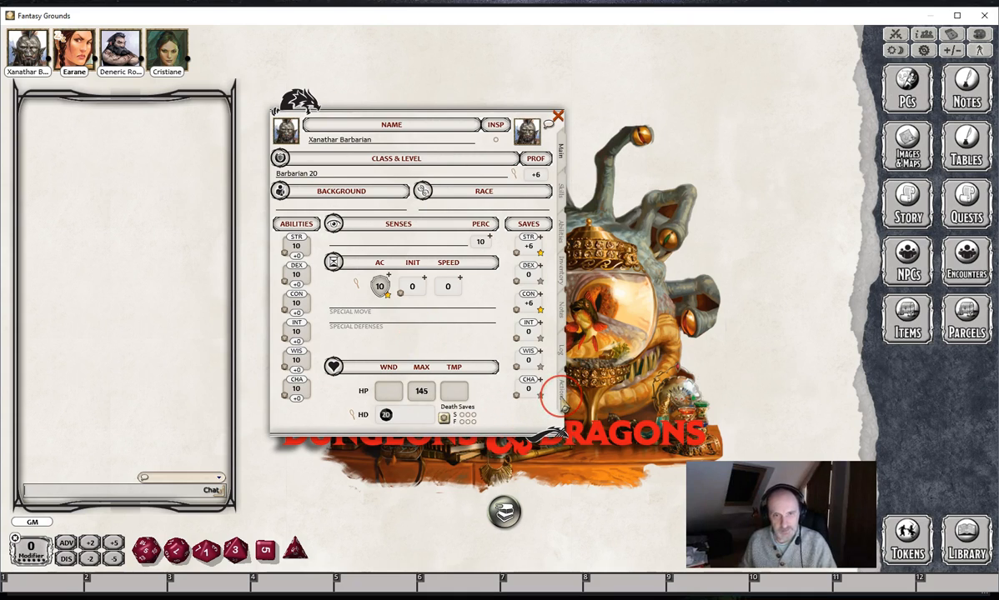
- Add the Vengeful Ancestors feature from the Barbarian's Path of the Ancestral Guardian to Xanathar Barbarian's actions
click(562, 395)
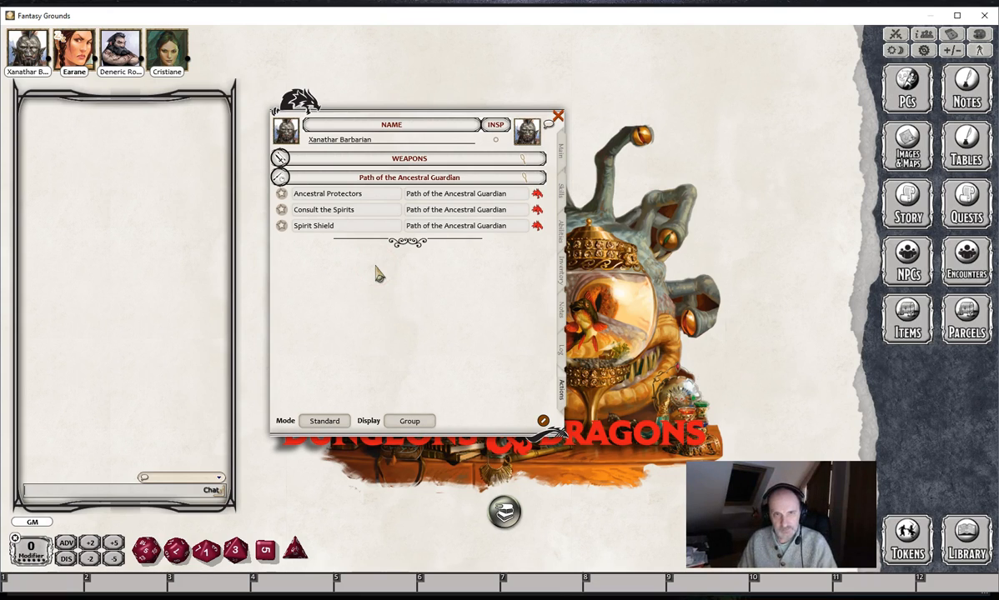
click(506, 511)
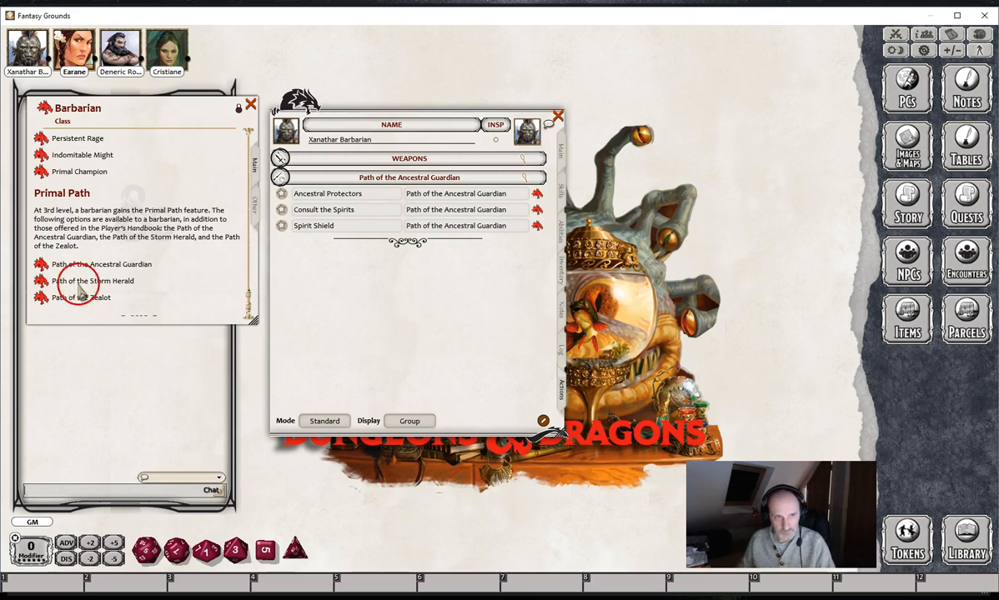
click(41, 265)
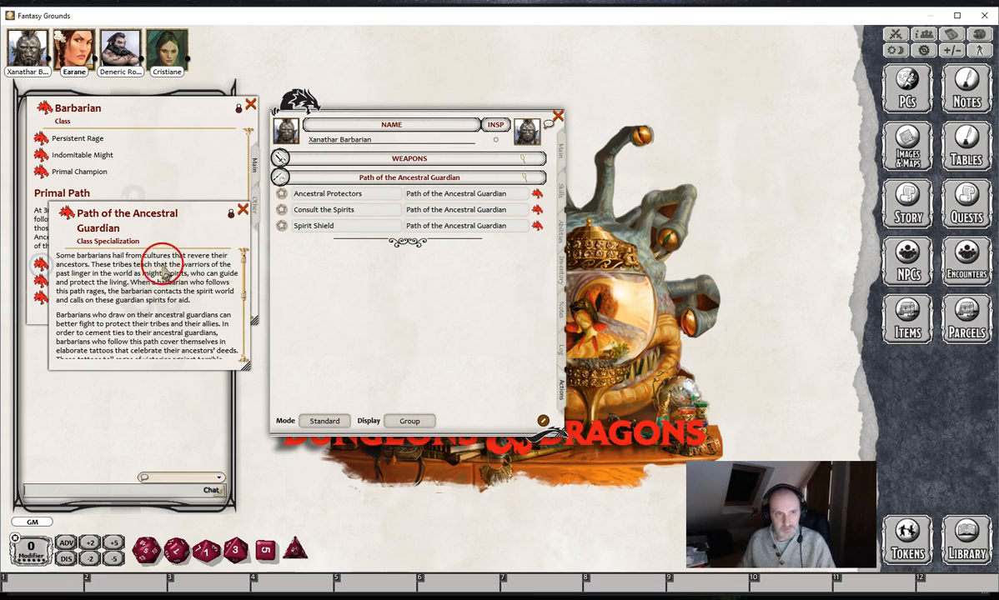
drag(247, 278, 239, 341)
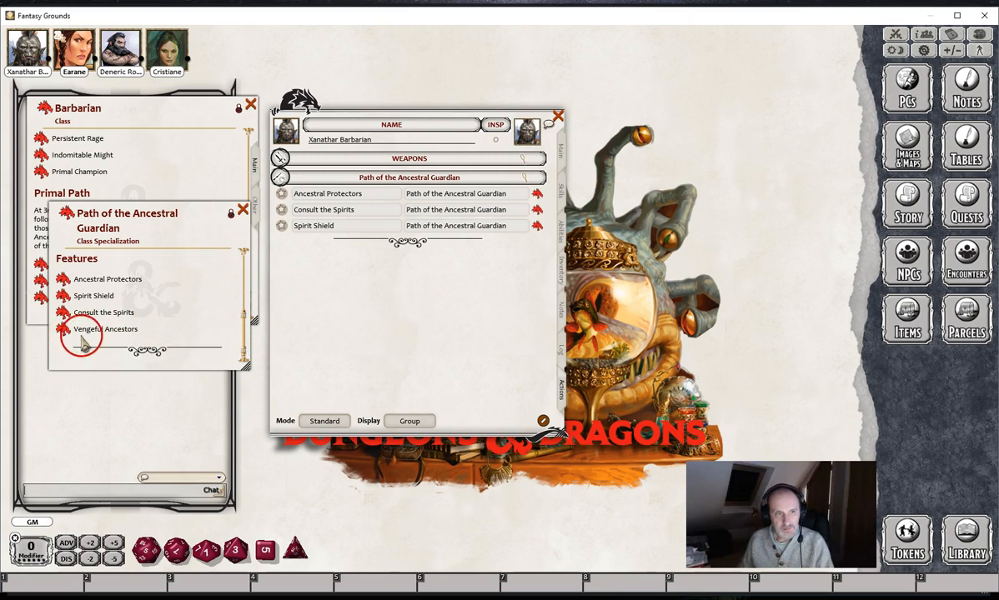
drag(62, 331, 424, 310)
- Set the Vengeful Ancestors power's group to "Path of the Ancestral Guardian"
click(417, 194)
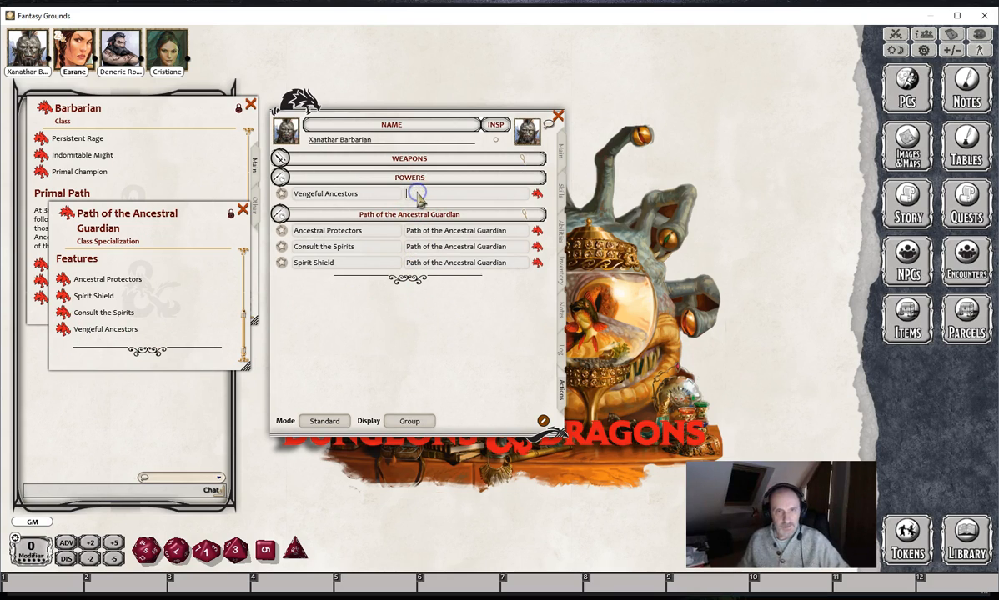
text(Pa)
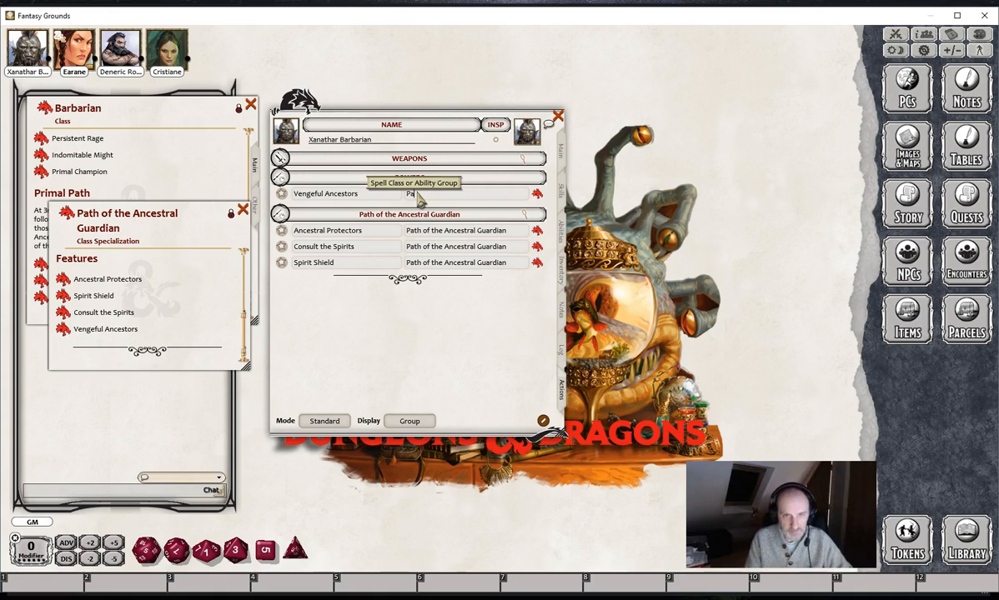
text(th of the Ancestral Guardian)
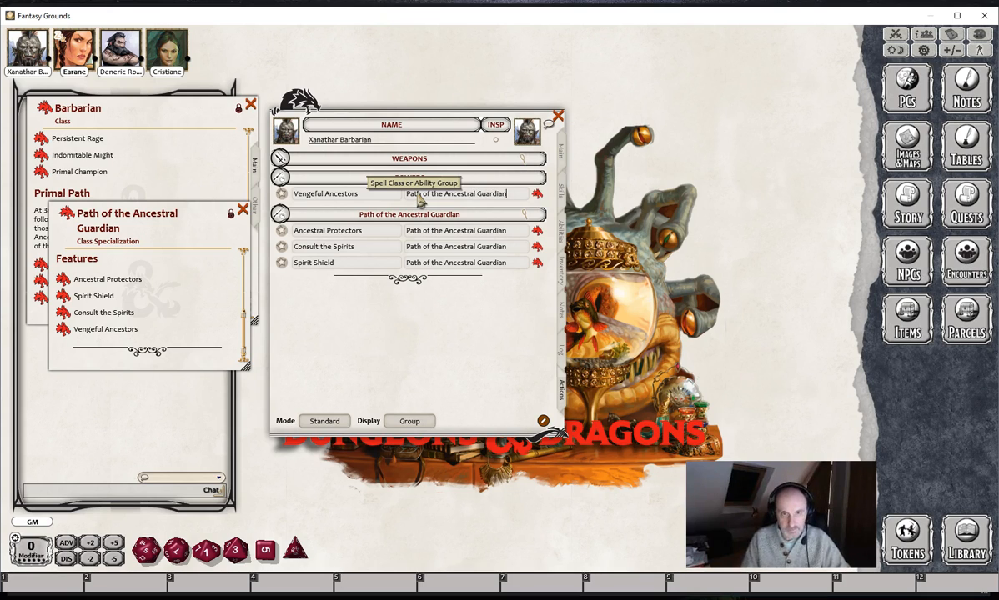
key(Tab)
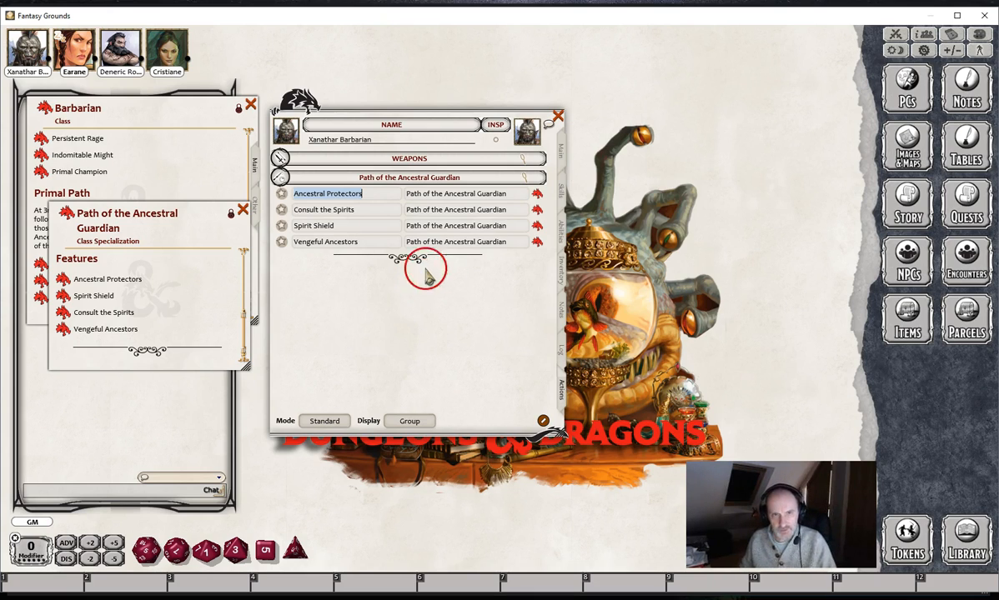
- Examine the descriptions of the Vengeful Ancestors and Spirit Shield powers, and close them
click(538, 245)
click(591, 216)
click(538, 226)
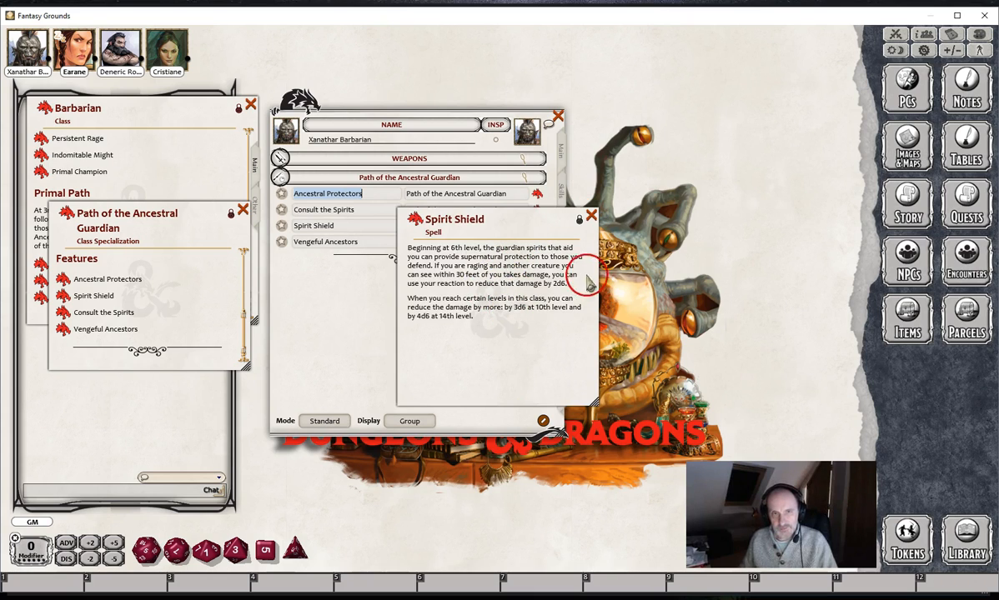
click(592, 216)
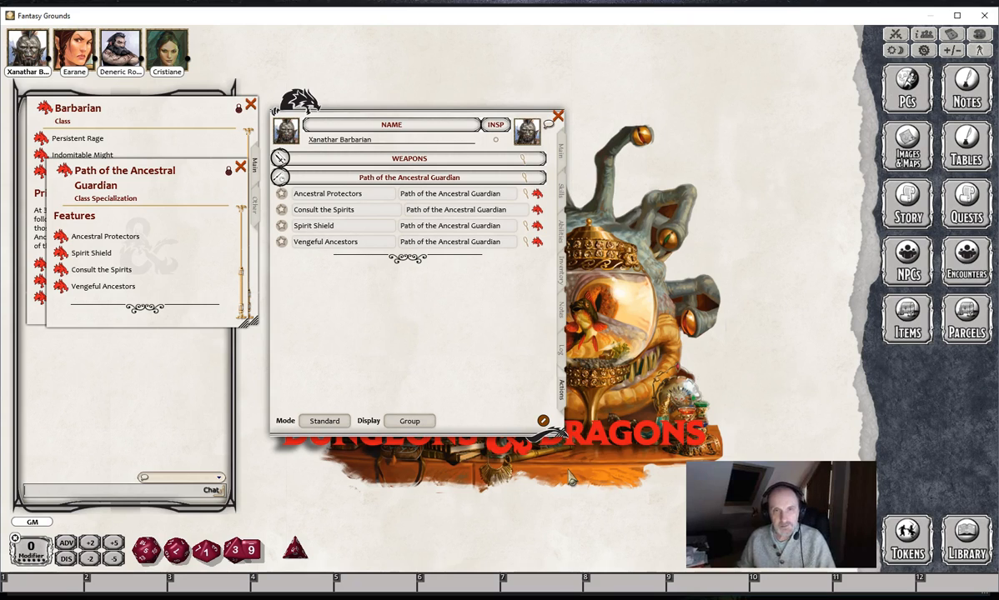
- Open the Ancestral Protectors feature description and expand that power's effects on the character sheet
click(518, 237)
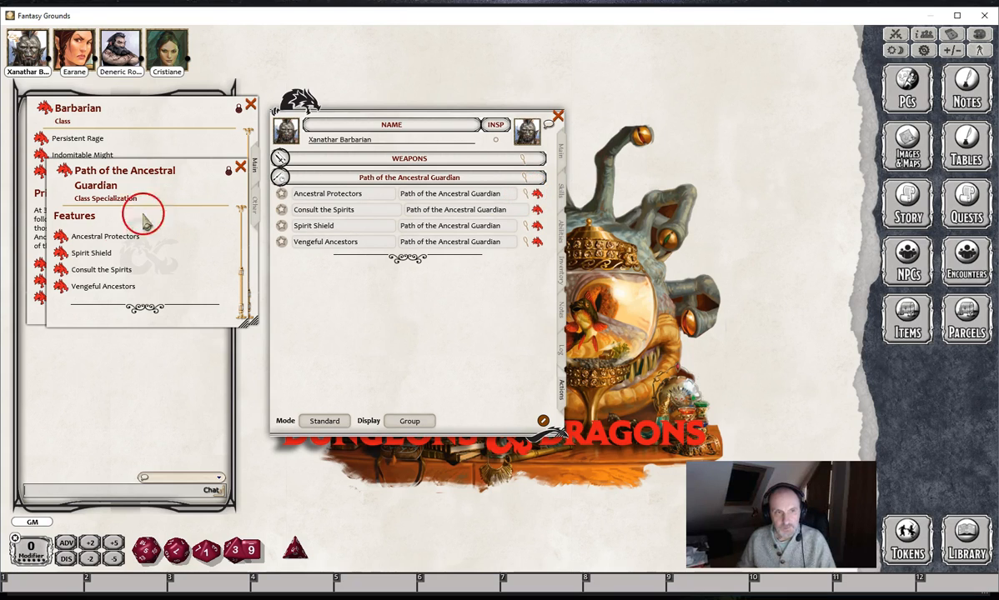
click(60, 236)
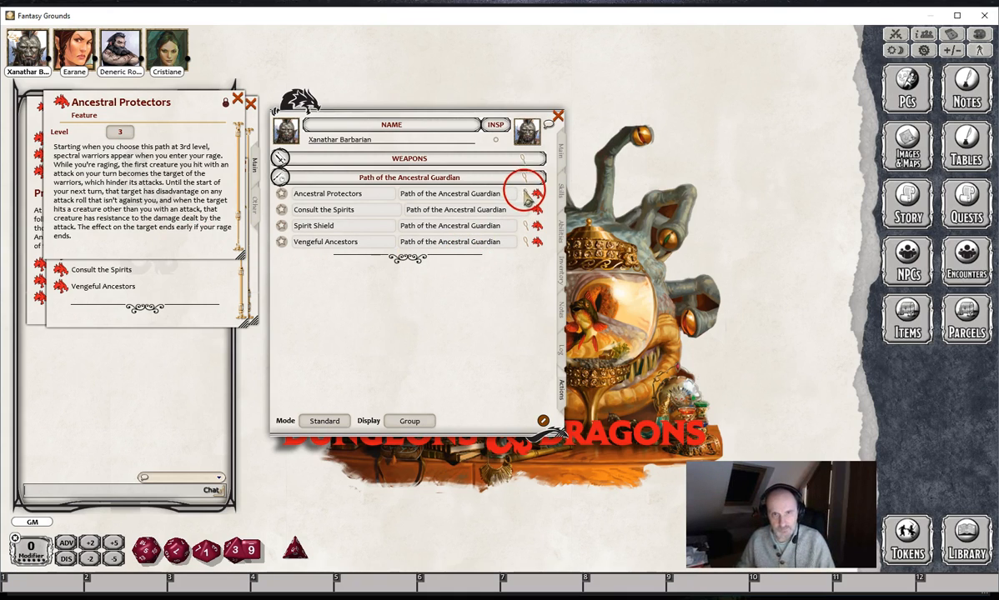
click(525, 196)
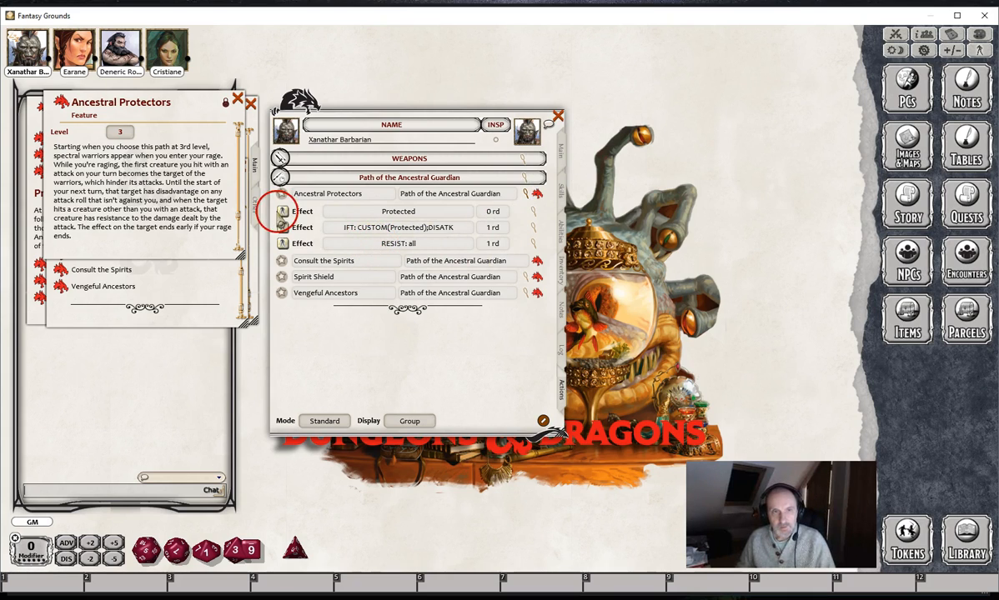
- Open the combat tracker and advance the turn to Xanathar Barbarian
click(896, 37)
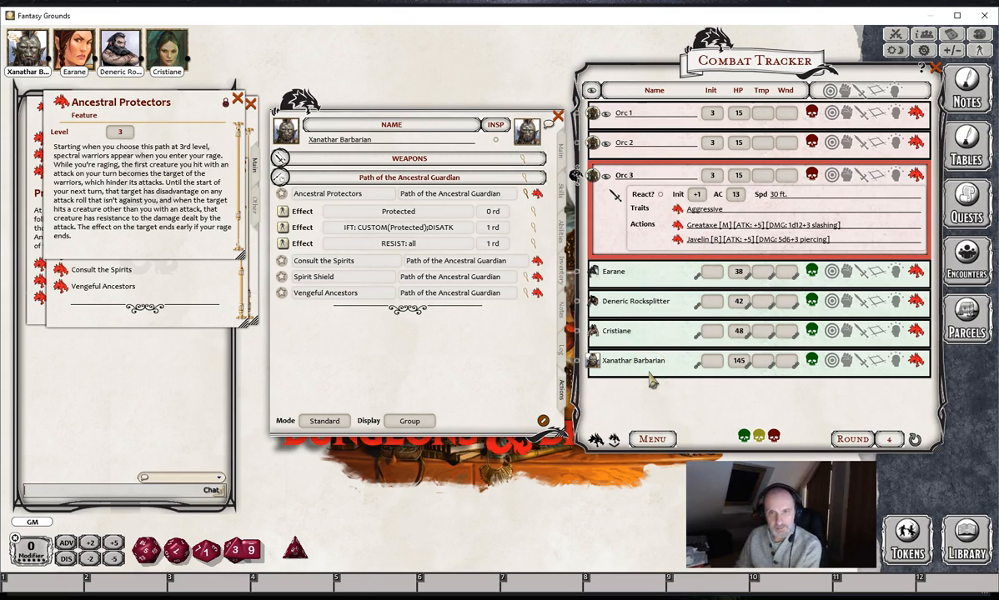
click(615, 437)
double_click(616, 438)
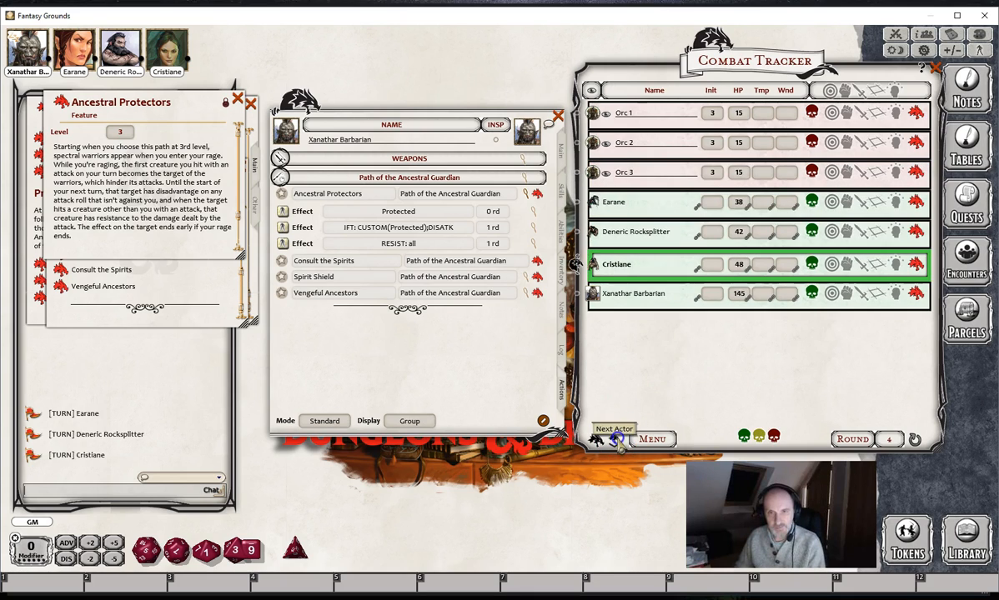
click(614, 437)
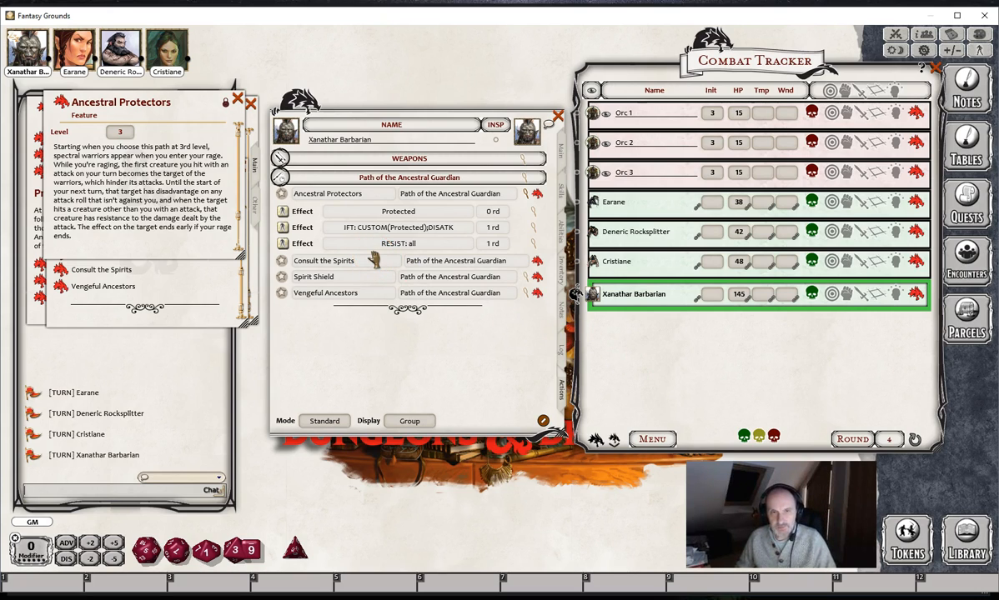
- Target Earane, Deneric Rocksplitter and Cristiane with Xanathar Barbarian, and apply the Protected and RESIST: all effects to them
click(333, 238)
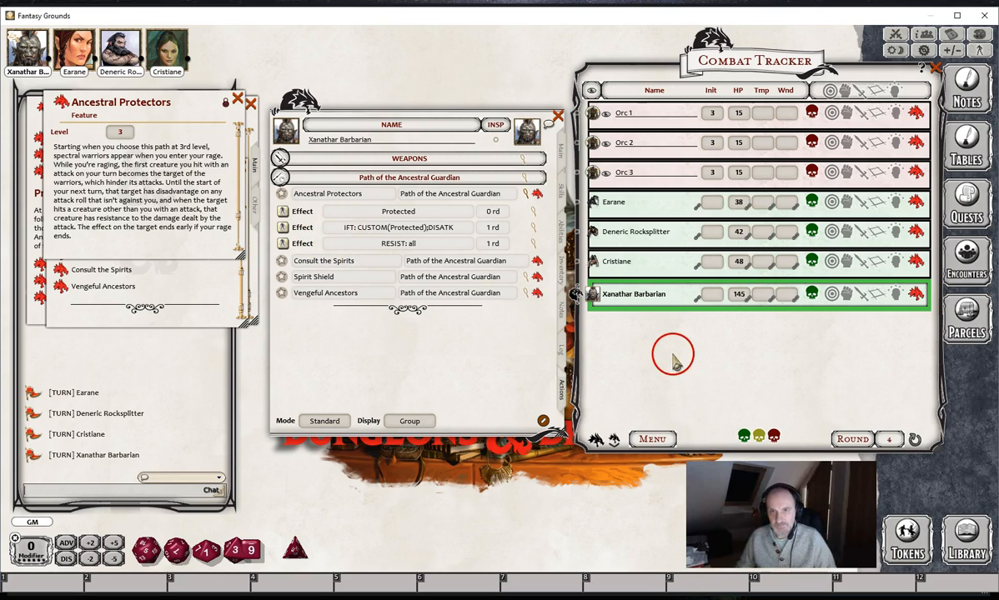
ctrl+click(592, 202)
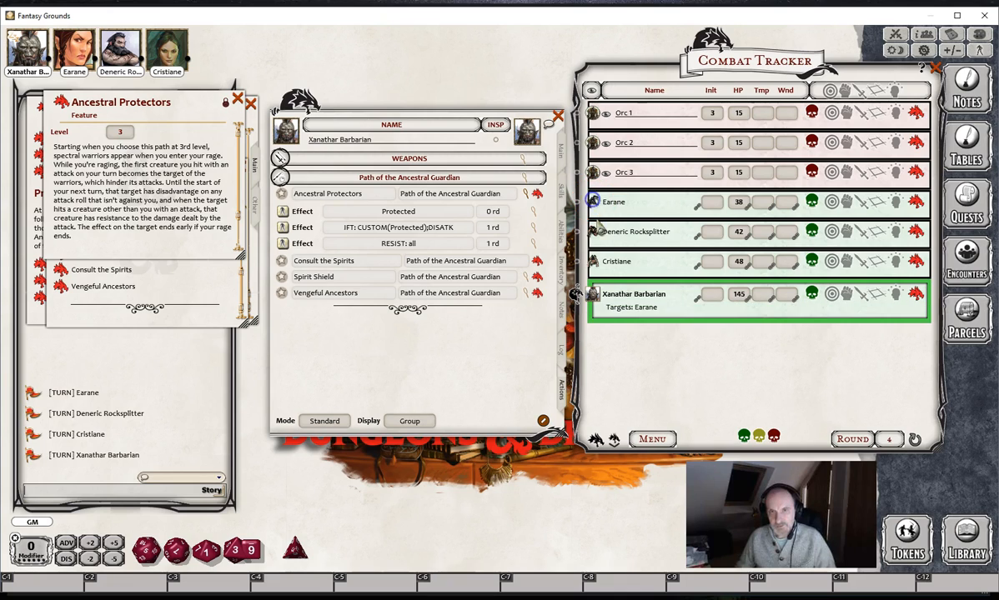
ctrl+click(594, 231)
ctrl+click(593, 261)
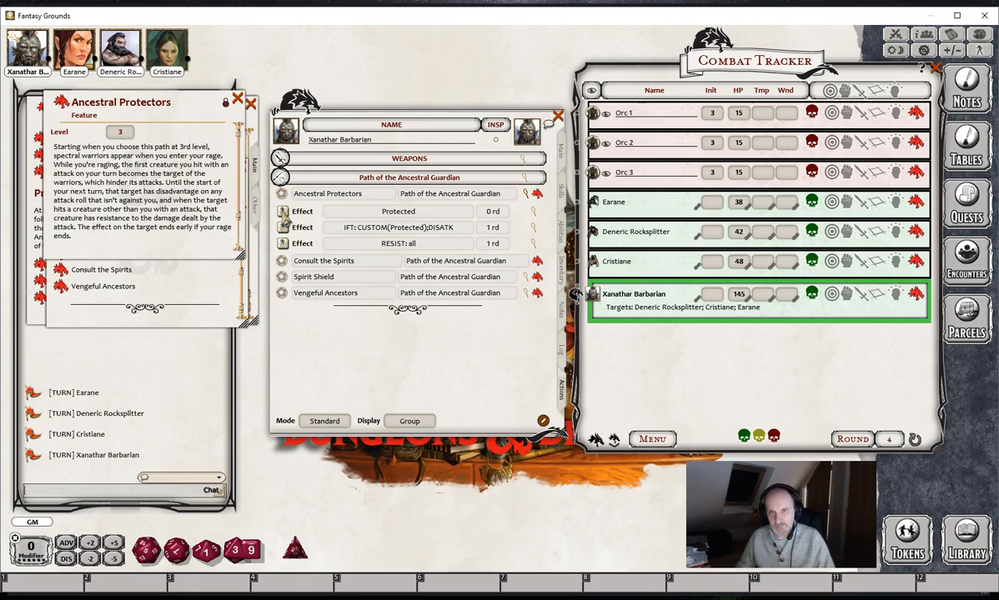
click(284, 212)
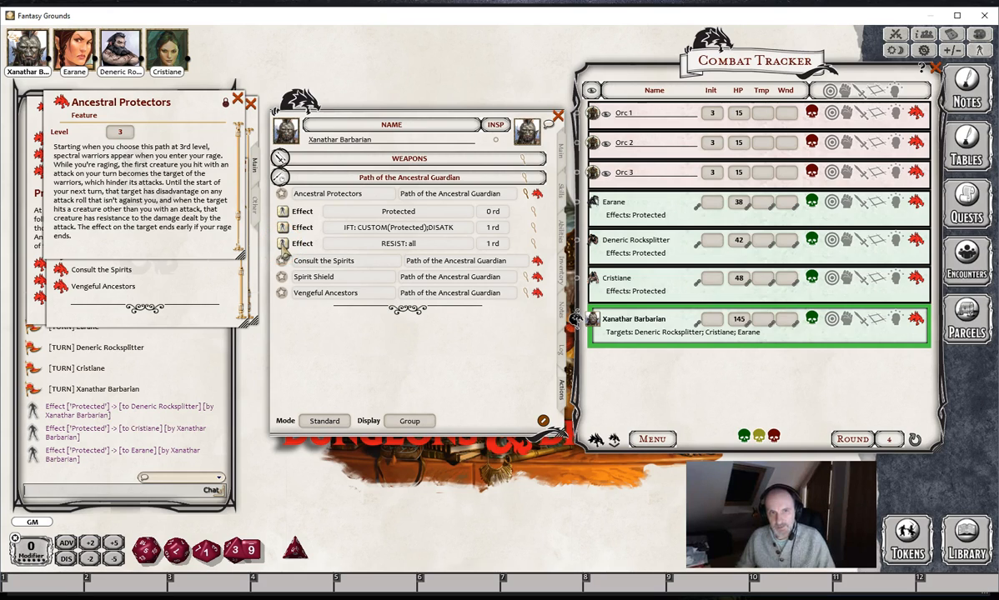
click(283, 244)
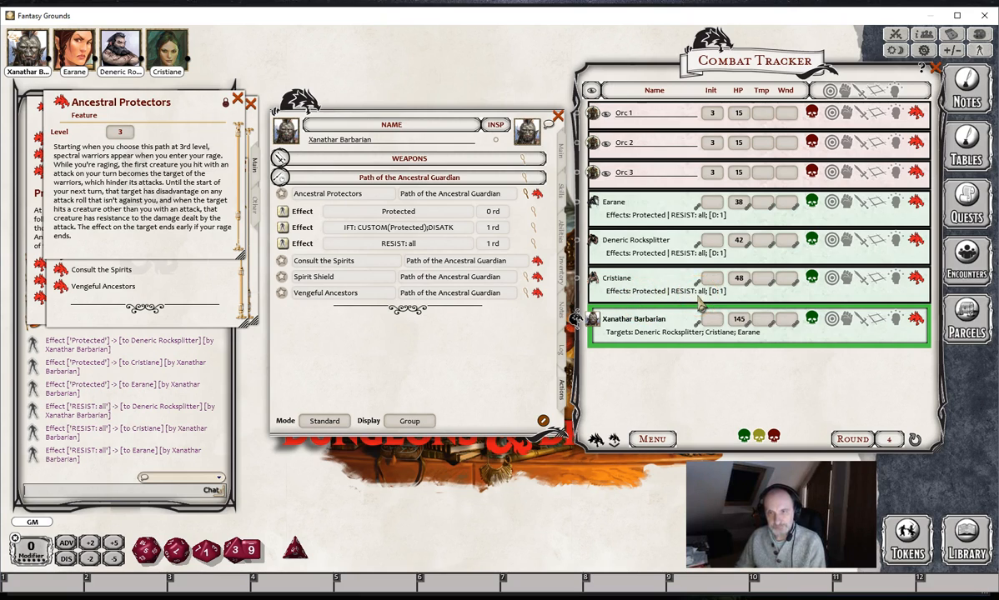
- Replace Xanathar Barbarian's targets with Orc 3 and apply the IFT: CUSTOM(Protected);DISATK effect to it
click(830, 320)
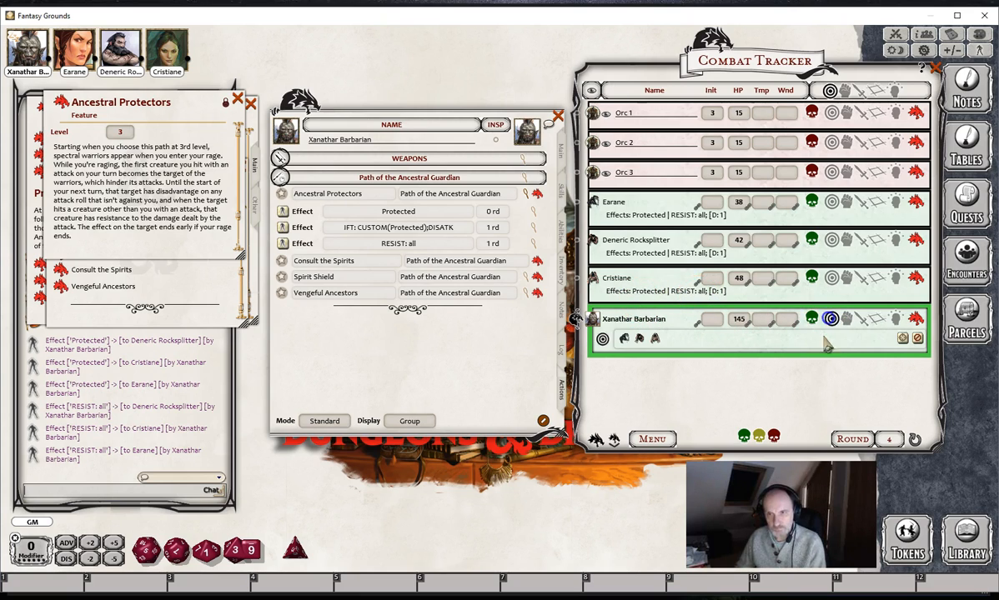
click(916, 338)
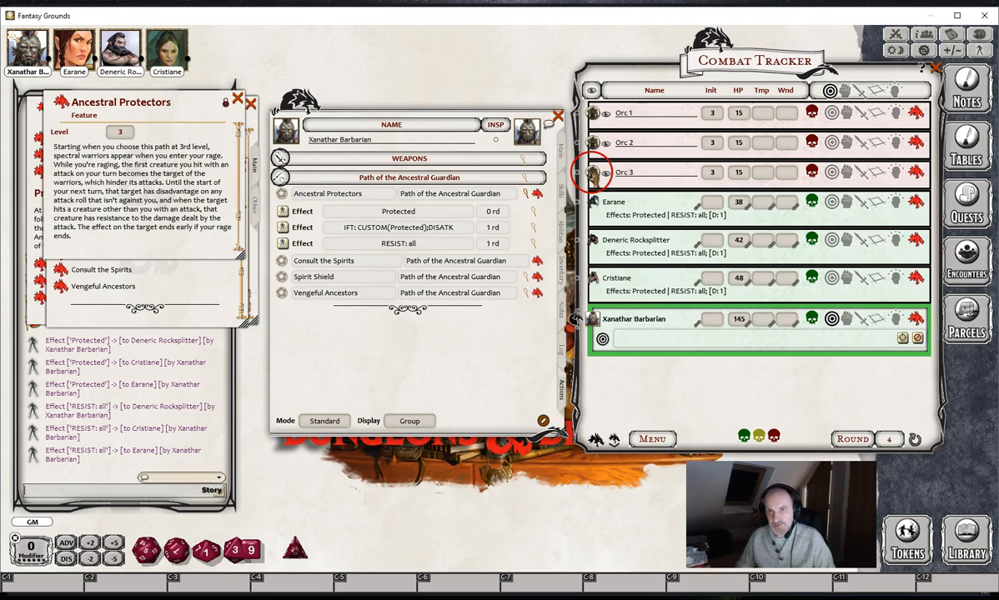
ctrl+click(593, 173)
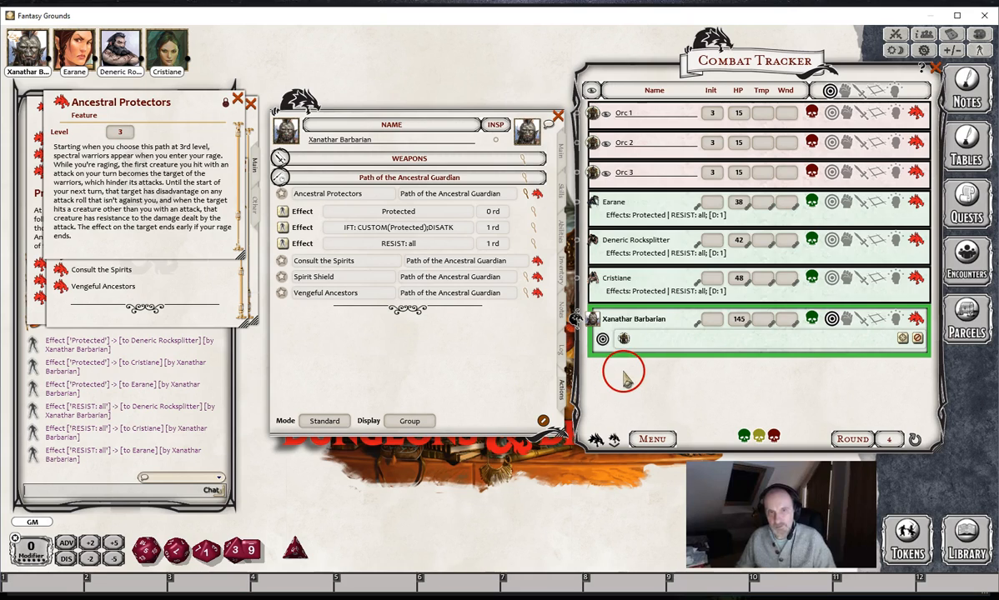
click(284, 228)
click(665, 381)
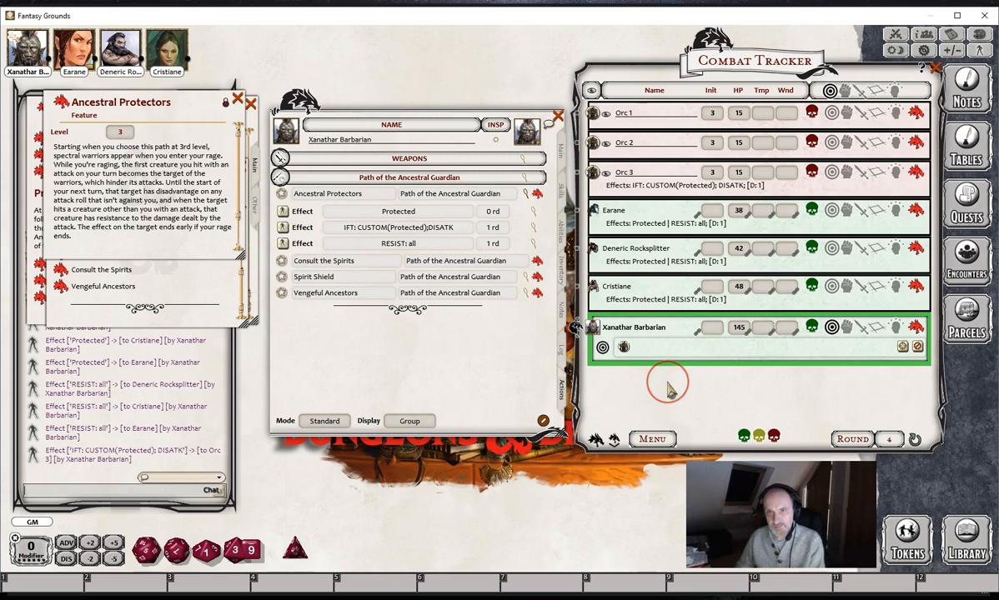
click(633, 222)
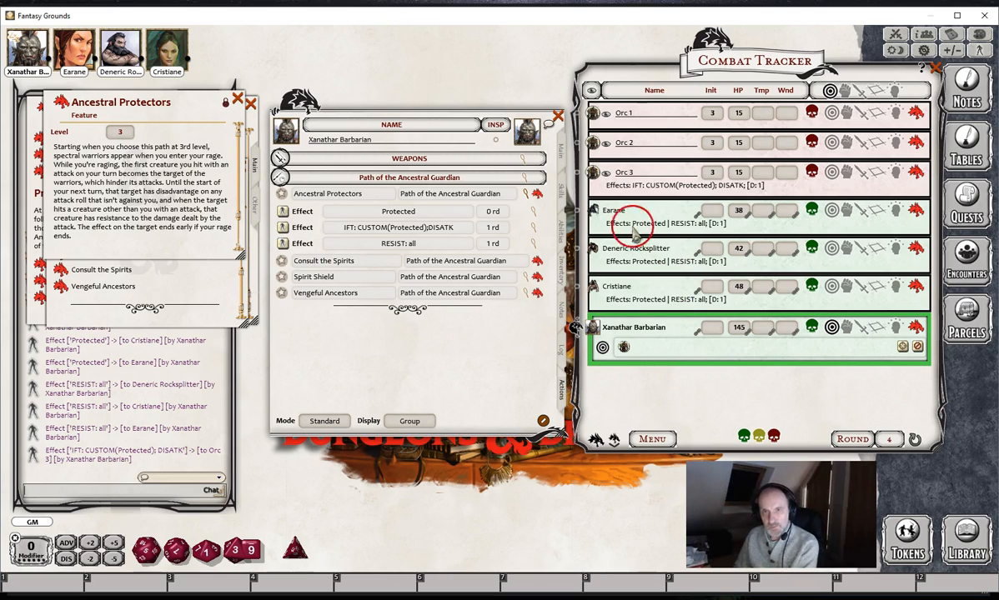
click(609, 191)
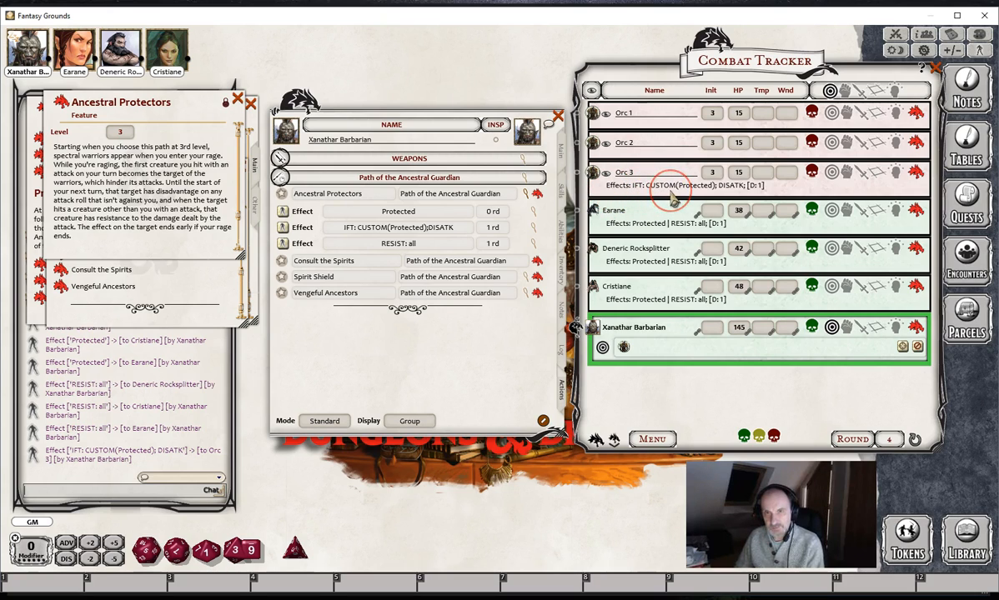
mouse_move(641, 192)
mouse_down()
mouse_move(623, 192)
mouse_move(638, 192)
mouse_up()
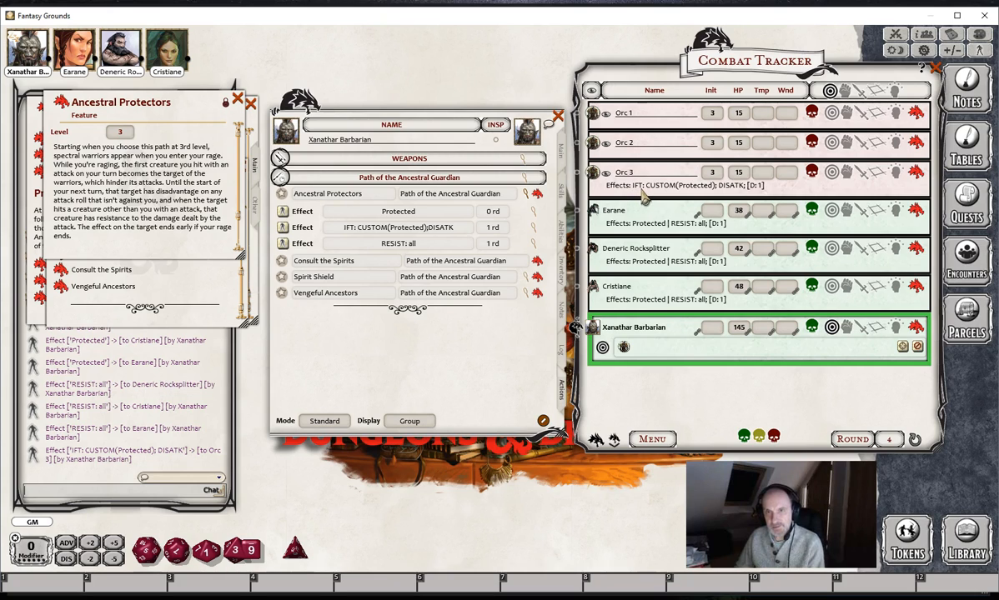
drag(647, 192, 741, 197)
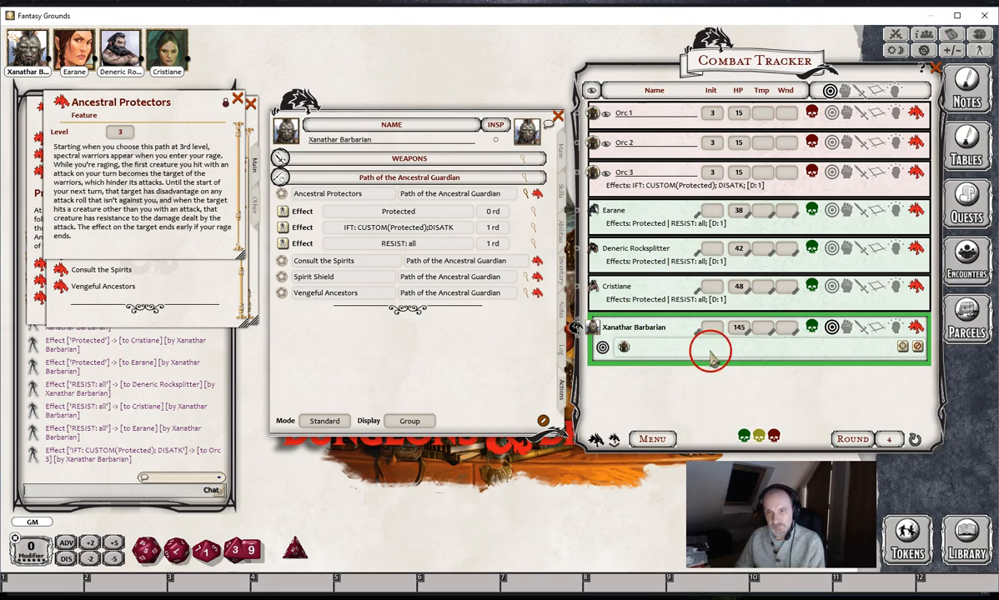
- Collapse Xanathar Barbarian's targeting details and limit Earane's RESIST: all effect to Orc 3 as its target
click(832, 327)
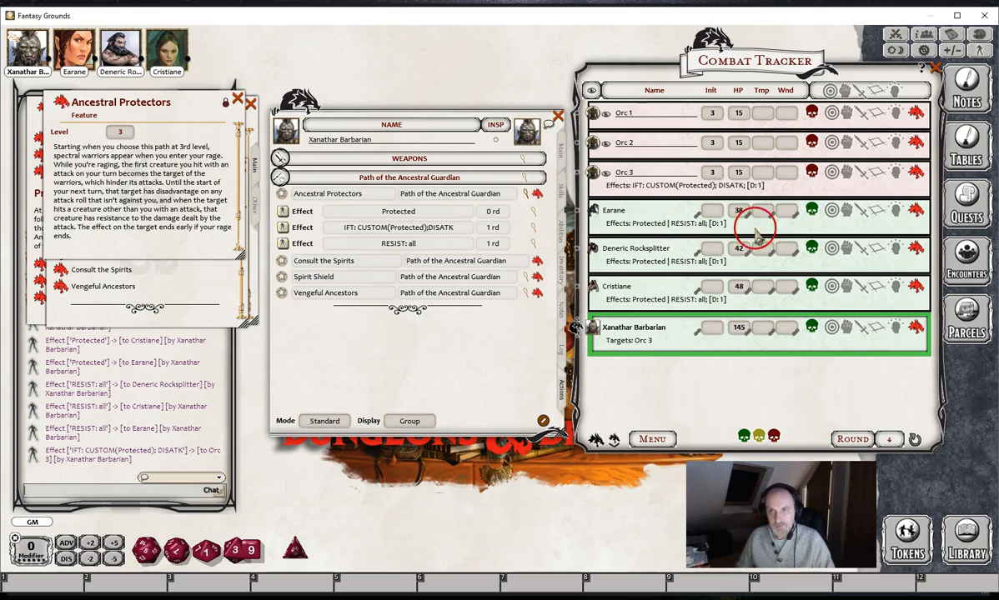
click(896, 212)
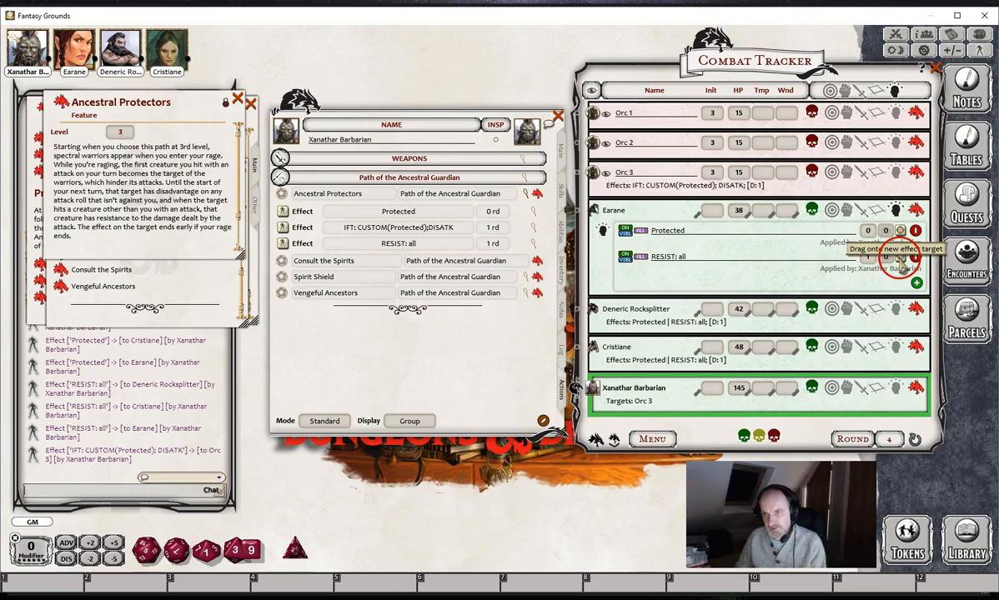
drag(900, 260, 821, 190)
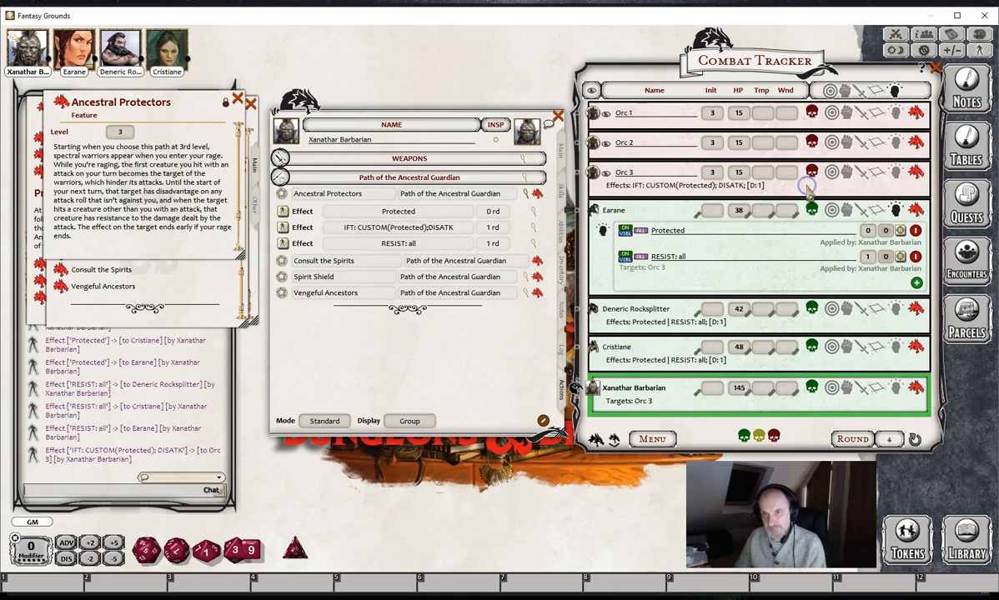
click(895, 211)
- Limit the RESIST: all effects on Deneric Rocksplitter and Cristiane to Orc 3 as their target
click(895, 246)
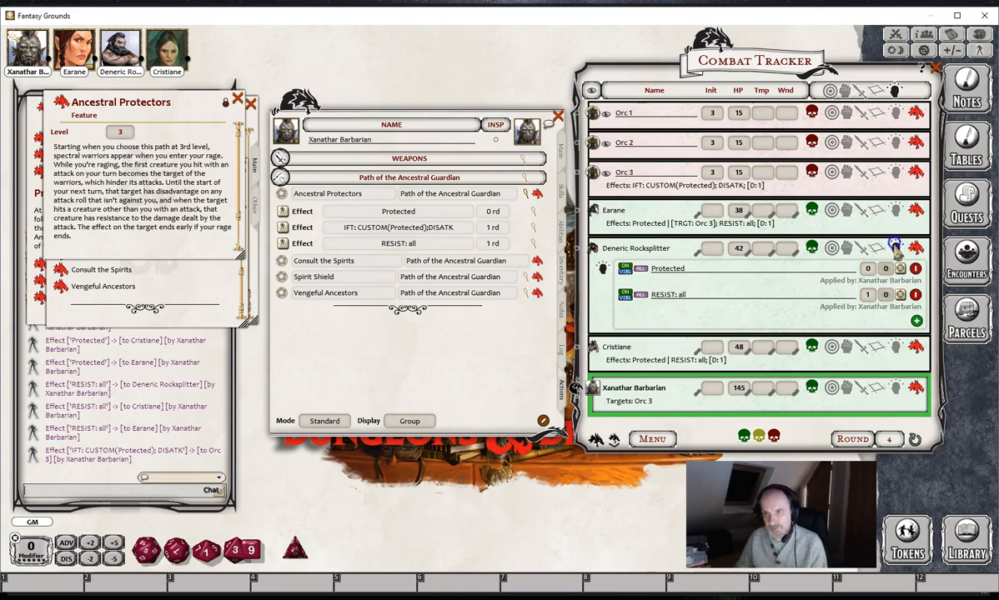
drag(900, 295, 831, 185)
click(894, 247)
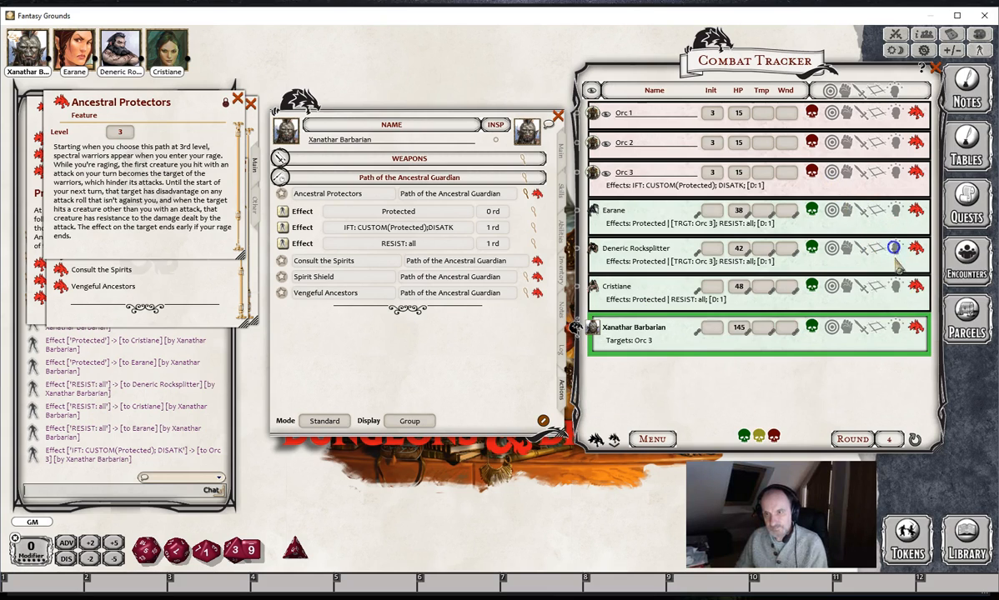
click(896, 286)
drag(900, 333, 769, 185)
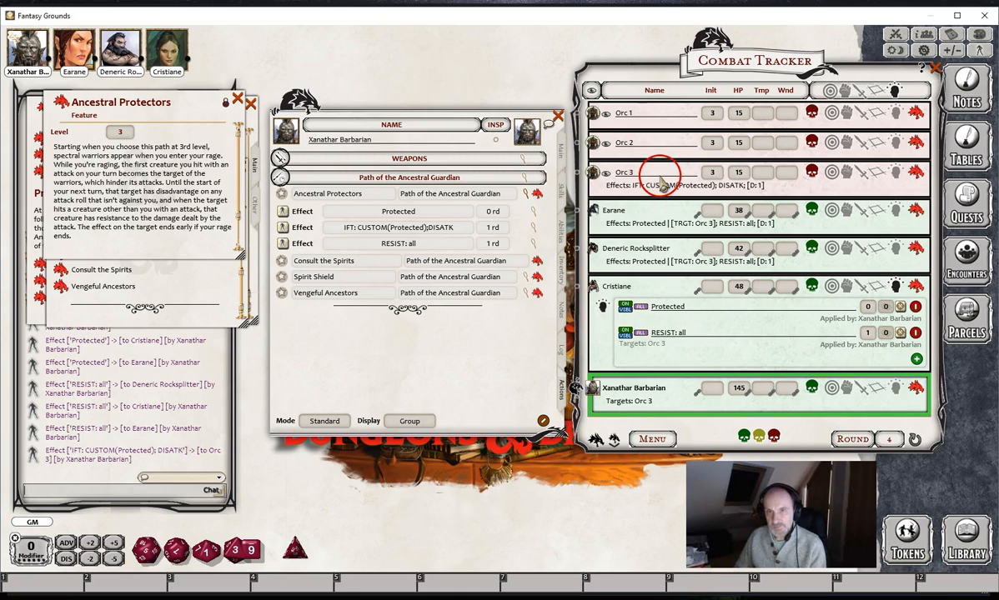
- Collapse Cristiane's effect details and advance the turn order from Xanathar Barbarian to Orc 3 in round 5
click(892, 286)
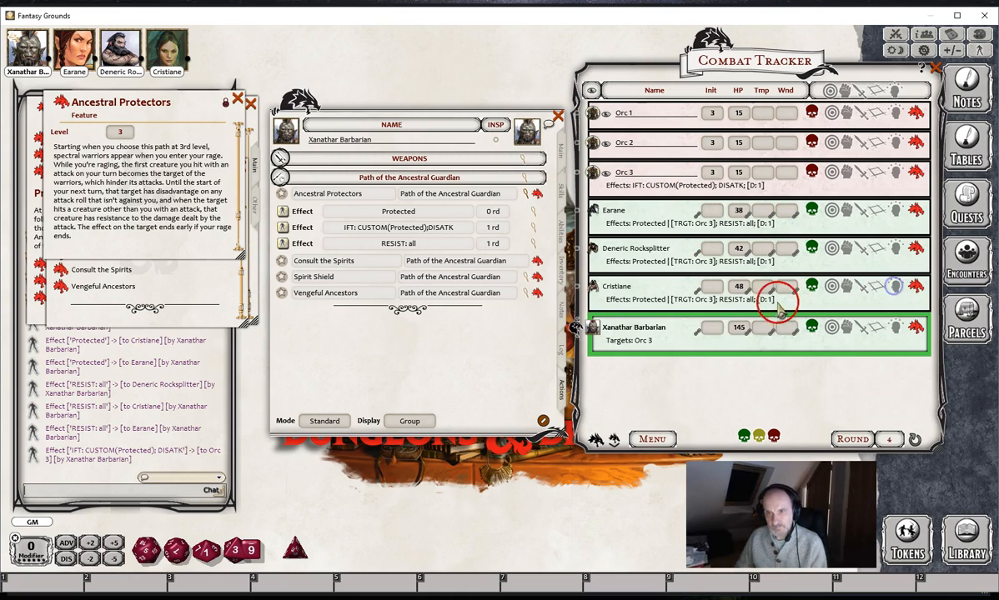
click(613, 440)
click(613, 442)
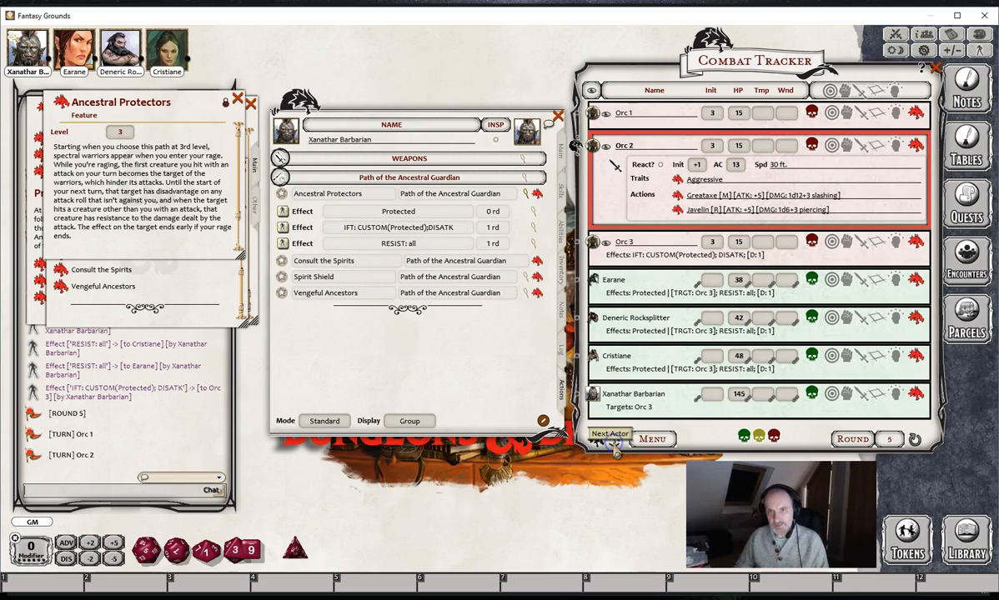
click(614, 442)
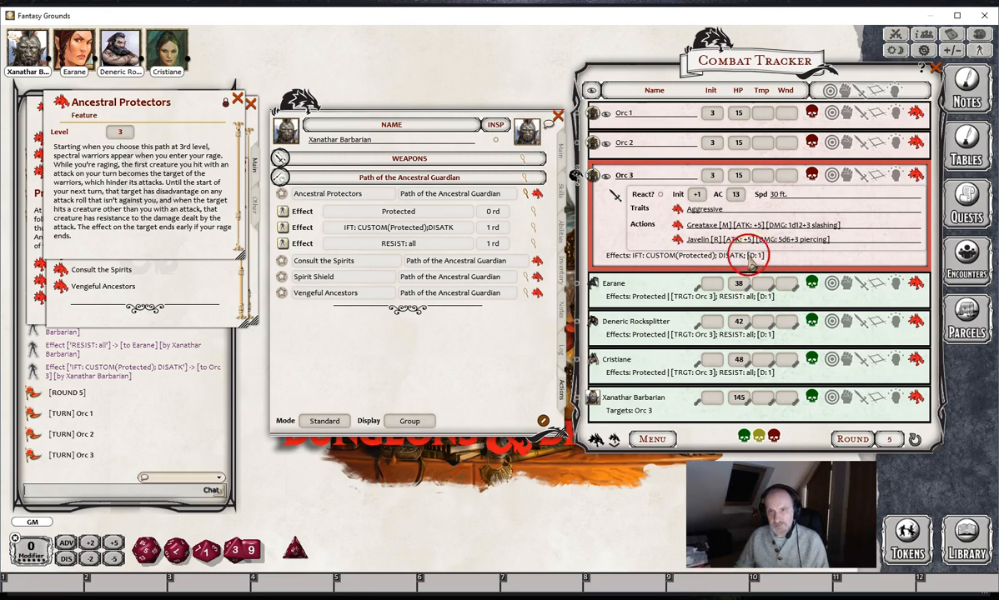
- Roll Orc 3's Greataxe attack and slashing damage against Earane
drag(749, 227, 674, 296)
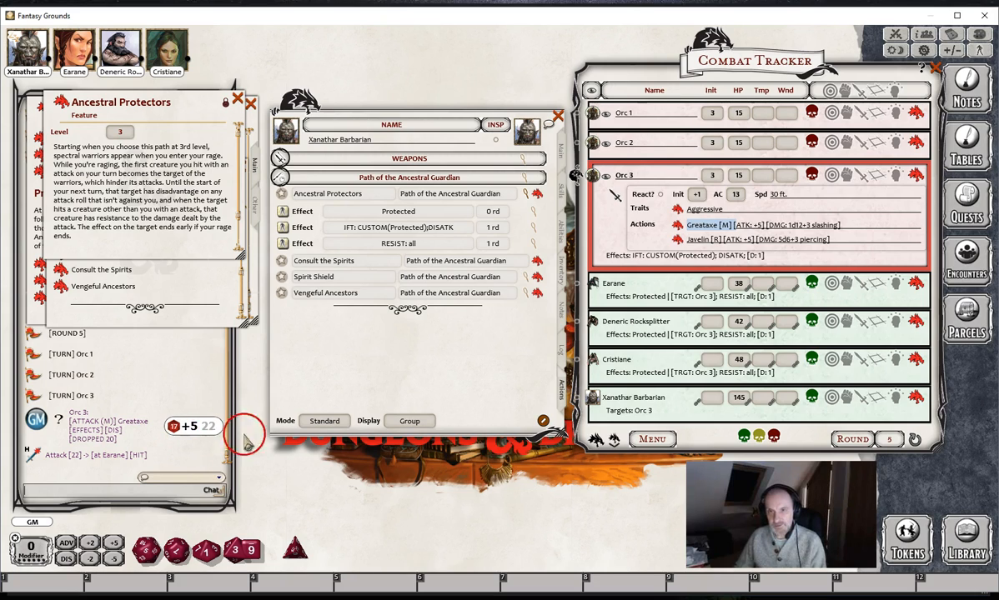
drag(805, 228, 713, 291)
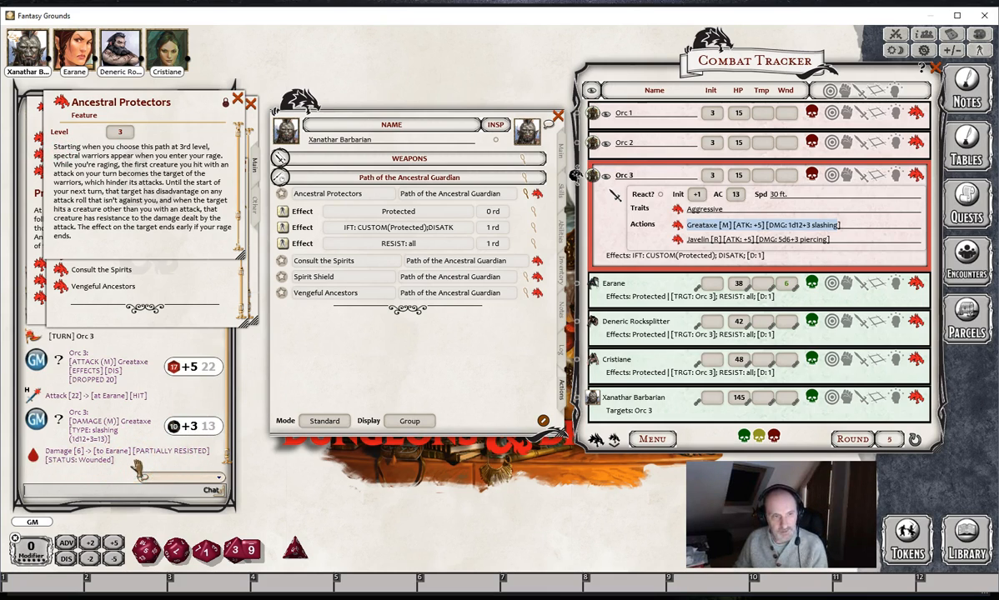
click(116, 463)
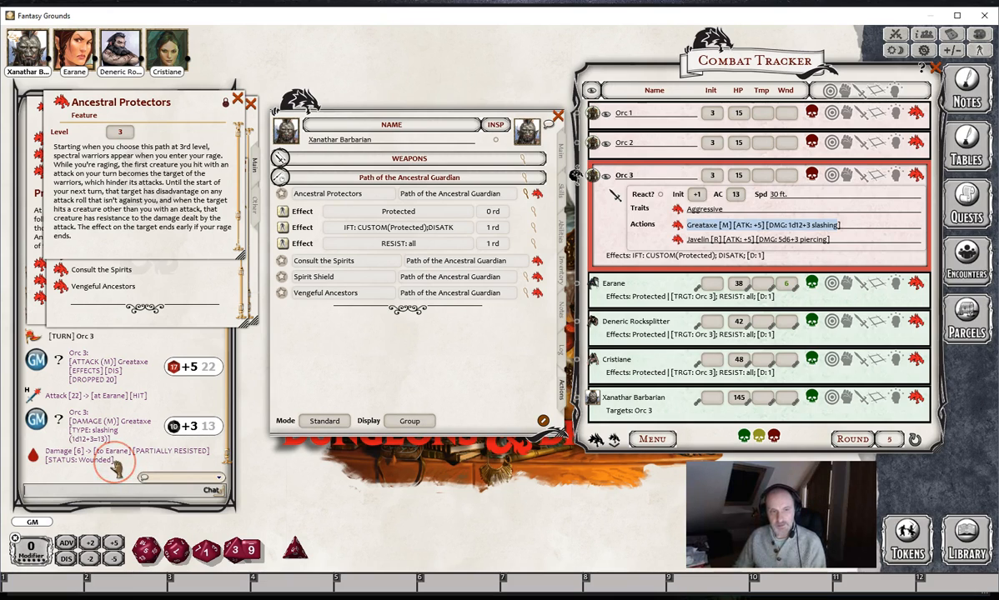
- Expand Orc 2's attack details and roll its Greataxe attack and damage against Earane for comparison
click(690, 259)
click(867, 150)
click(865, 145)
scroll(849, 198, down, 3)
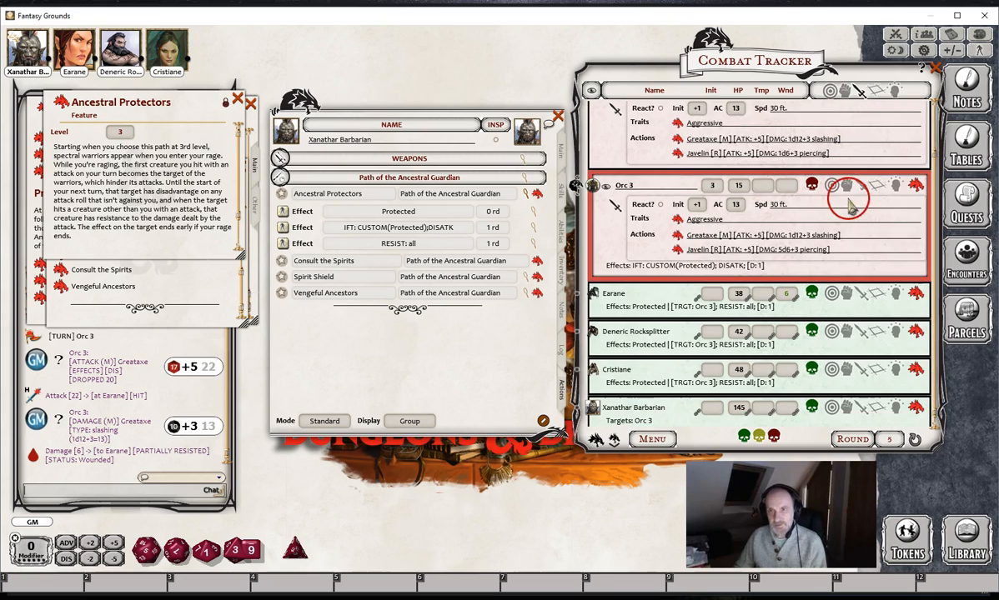
drag(749, 135, 690, 294)
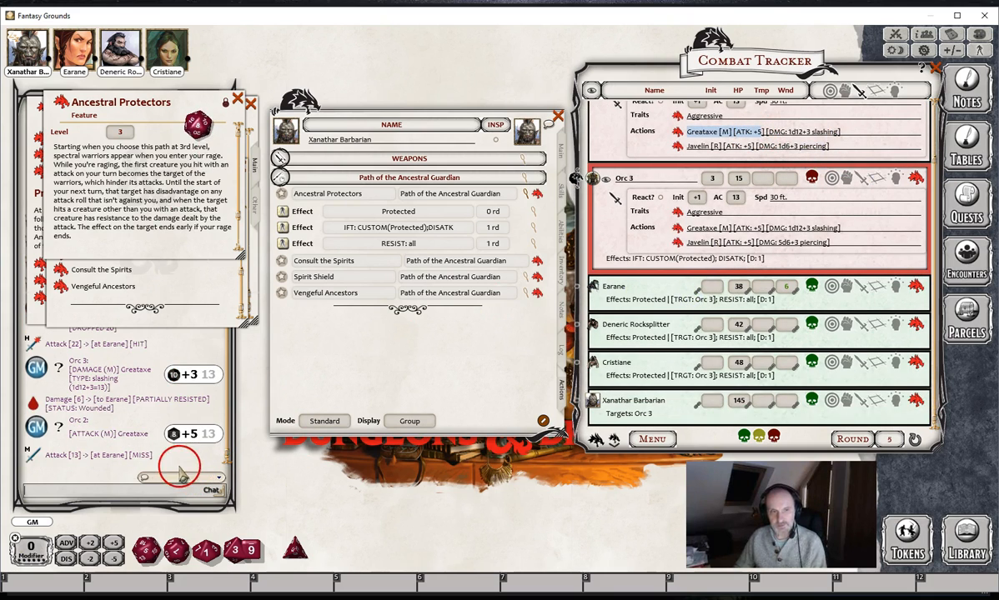
drag(809, 132, 680, 284)
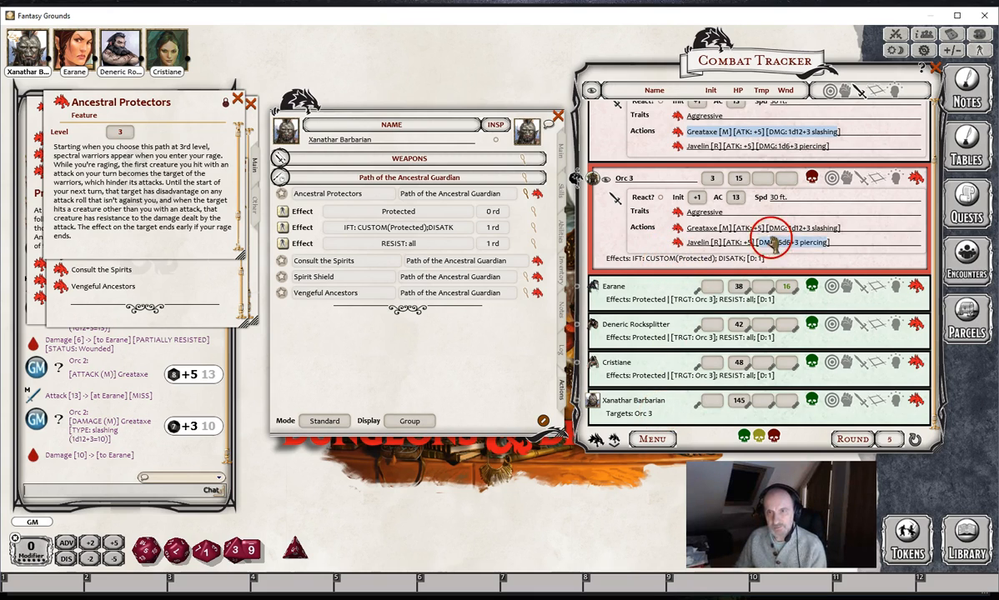
- Roll Orc 3's Greataxe attack and damage against Xanathar Barbarian
drag(747, 229, 675, 407)
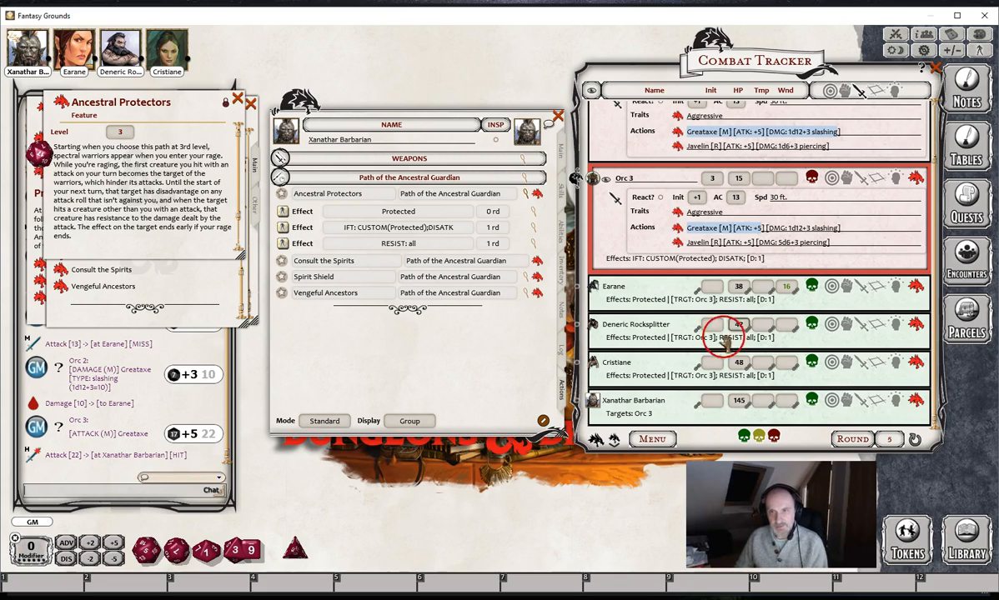
drag(787, 228, 684, 407)
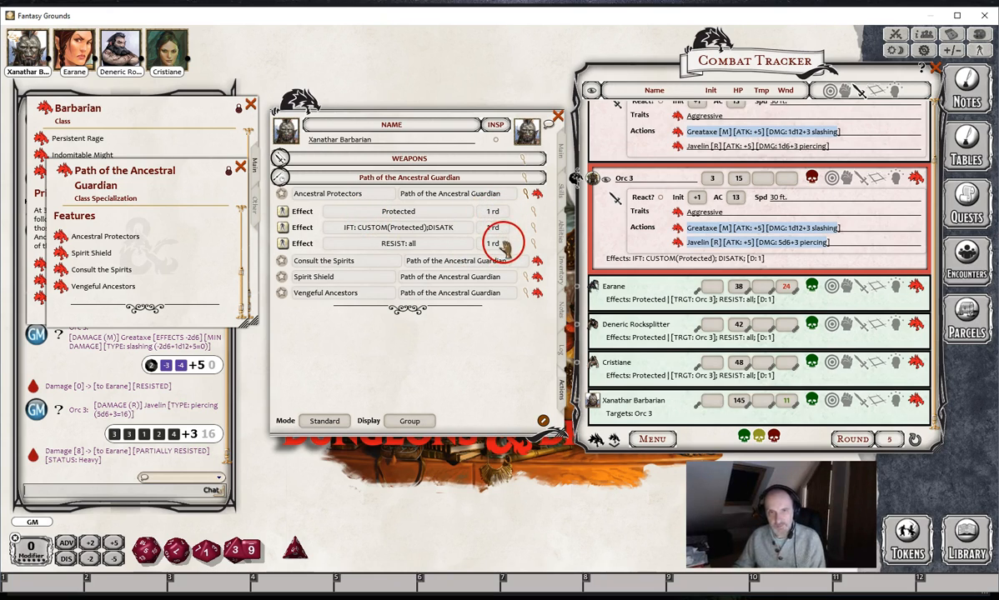
- Collapse the Ancestral Protectors effects and read the Consult the Spirits description and its linked Augury spell
click(525, 194)
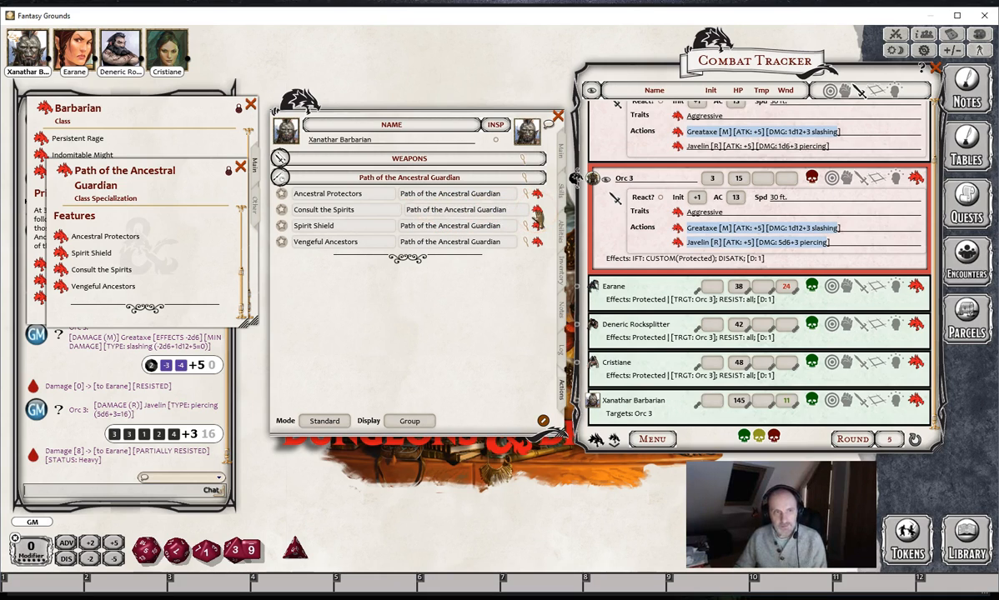
click(537, 212)
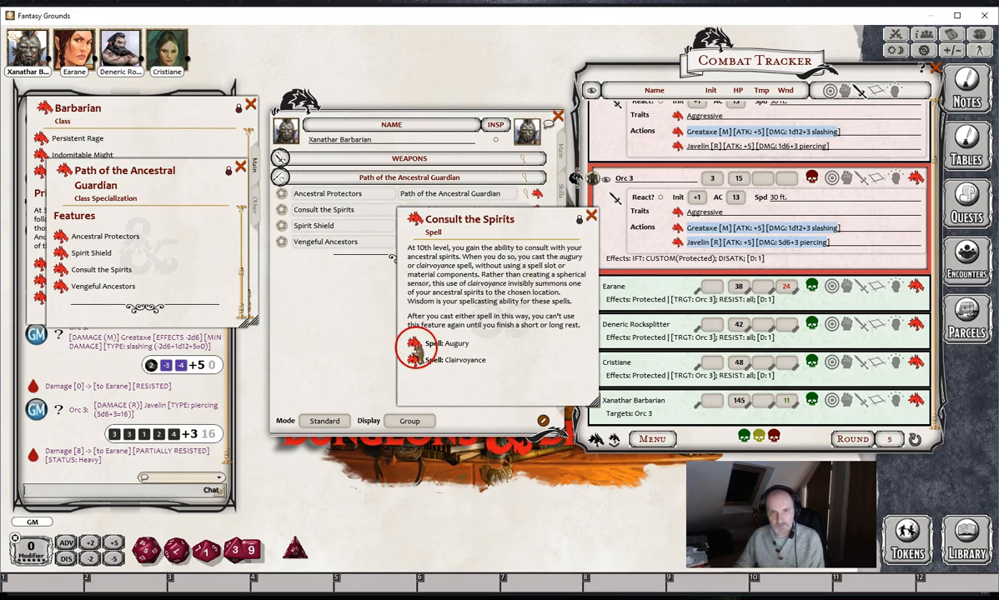
click(414, 344)
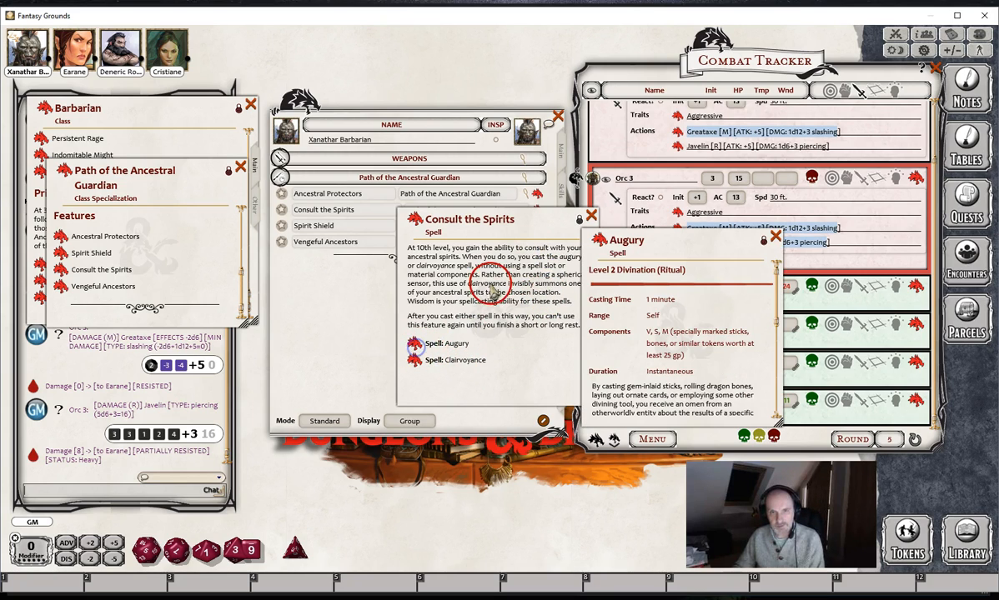
click(775, 237)
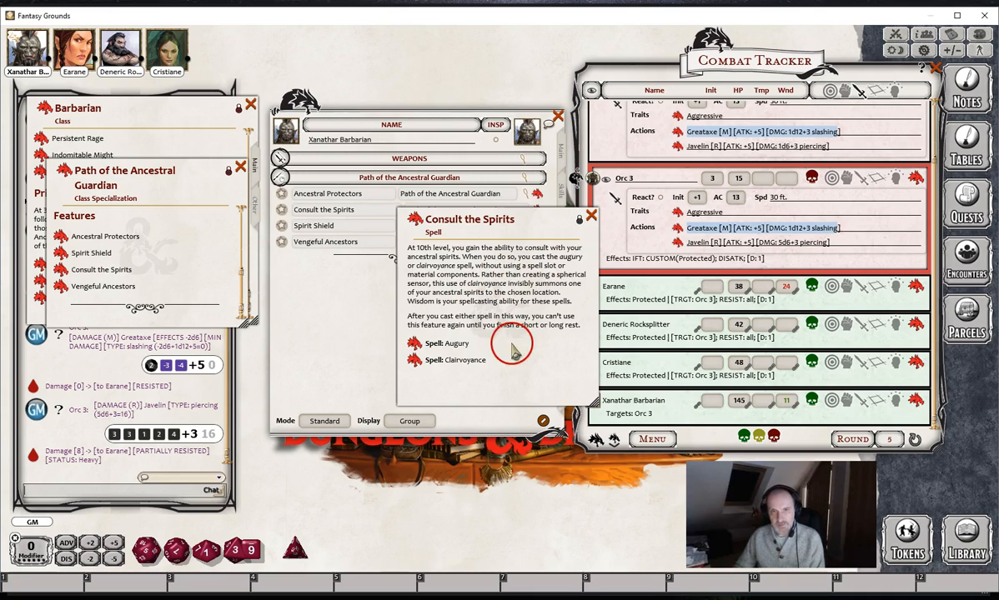
click(590, 216)
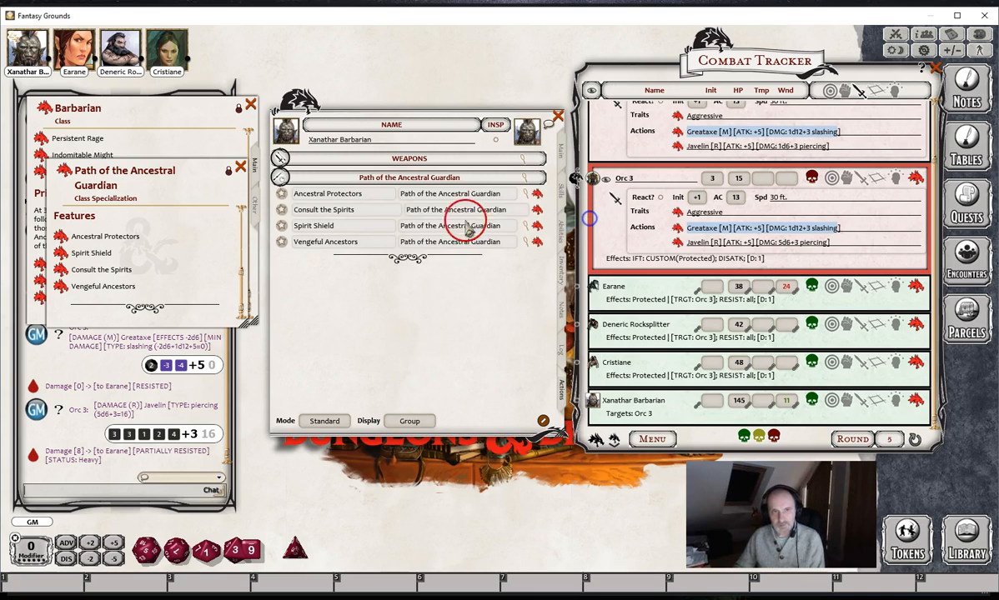
- Give Consult the Spirits 1 use per rest, switch the powers to Combat mode and check its recovery rule
click(337, 422)
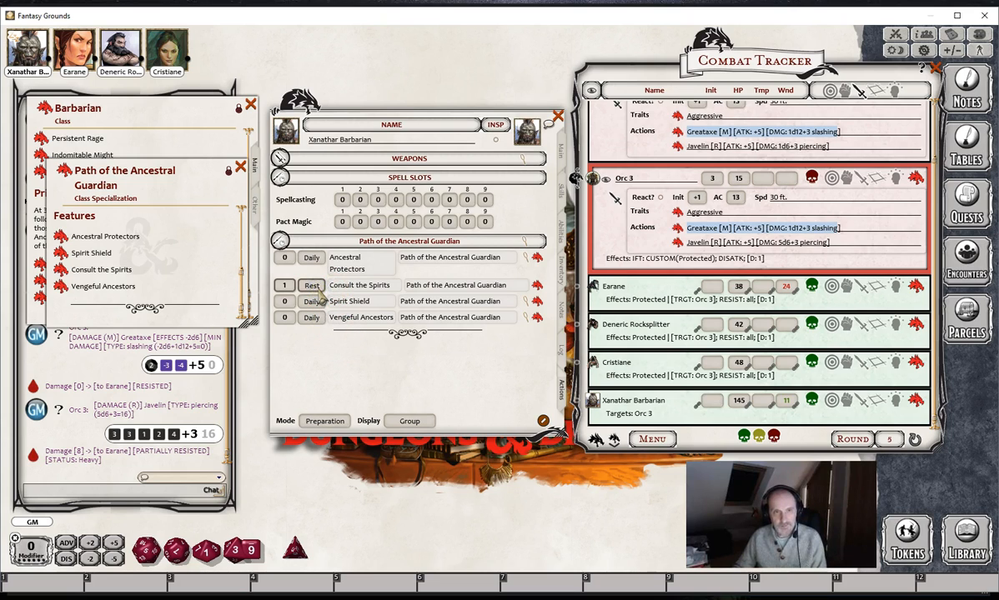
click(323, 421)
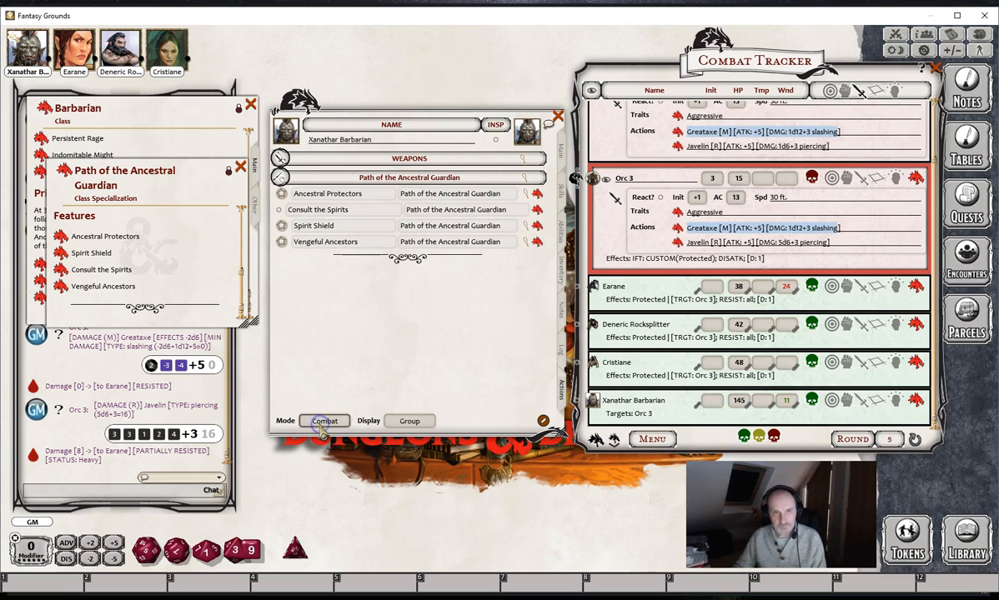
click(537, 208)
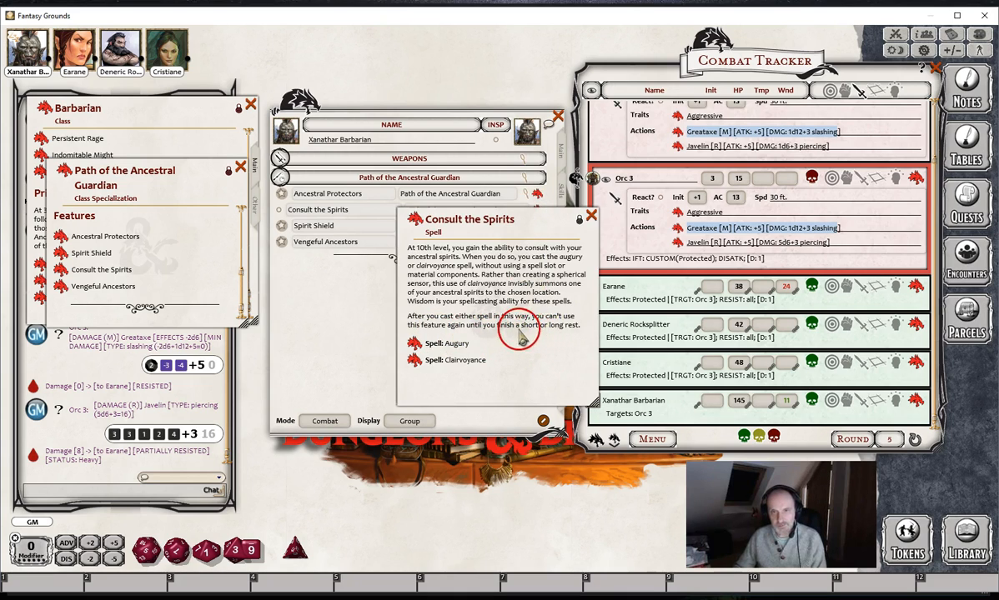
click(590, 217)
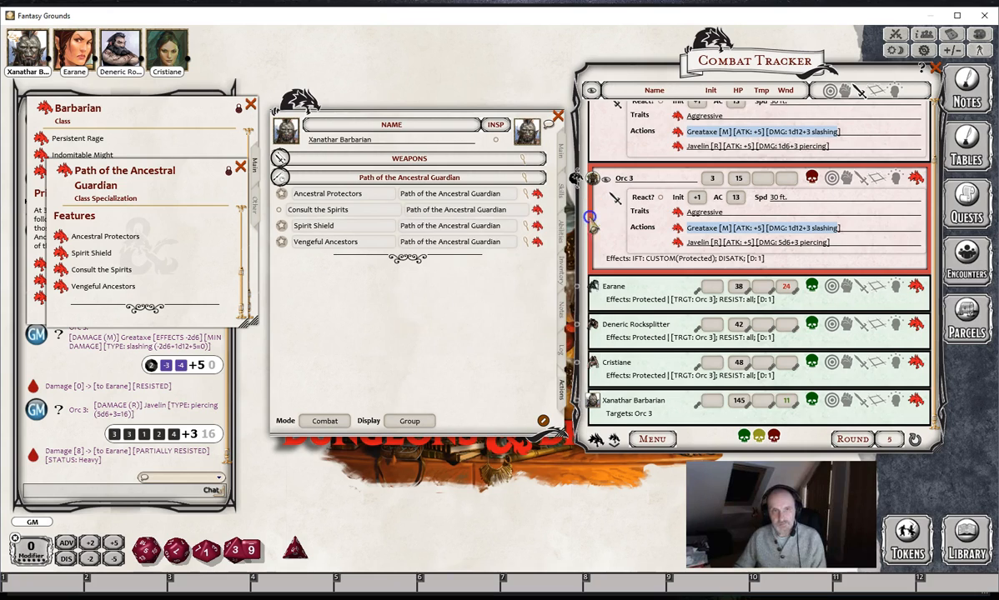
- Expend the Consult the Spirits use and compare the power list in Standard and Combat modes
click(281, 210)
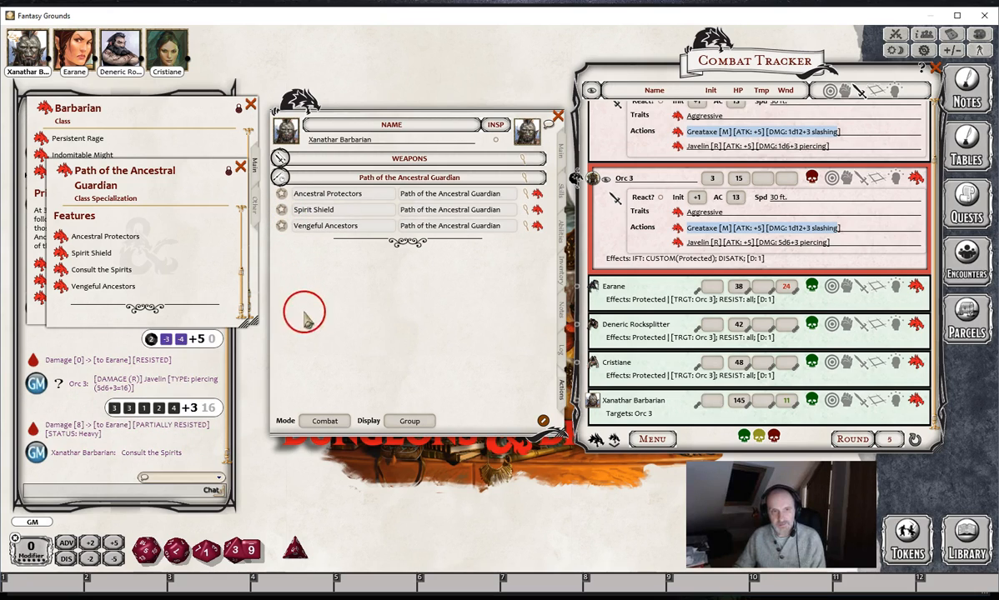
click(322, 423)
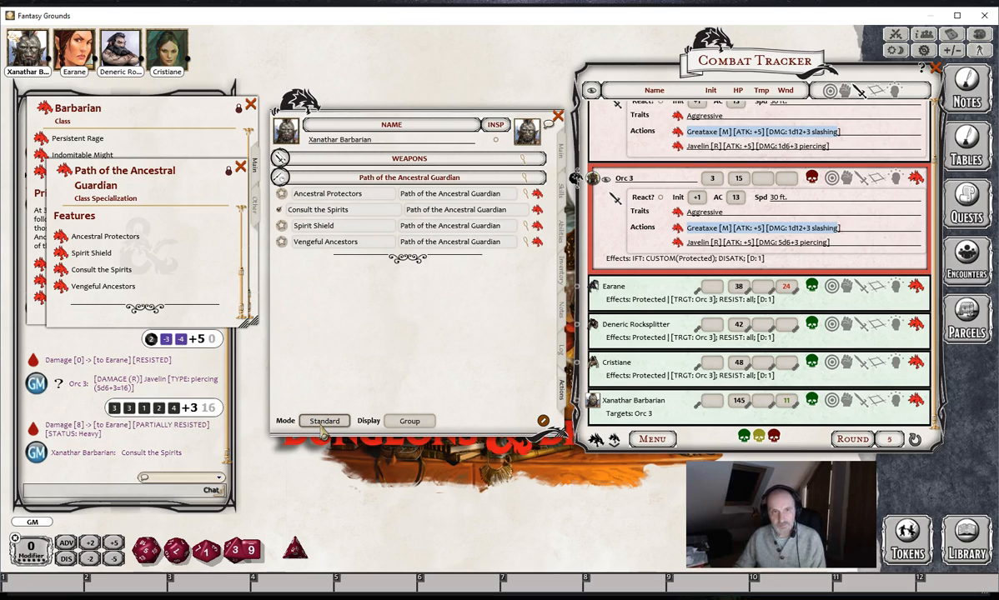
click(324, 423)
click(323, 423)
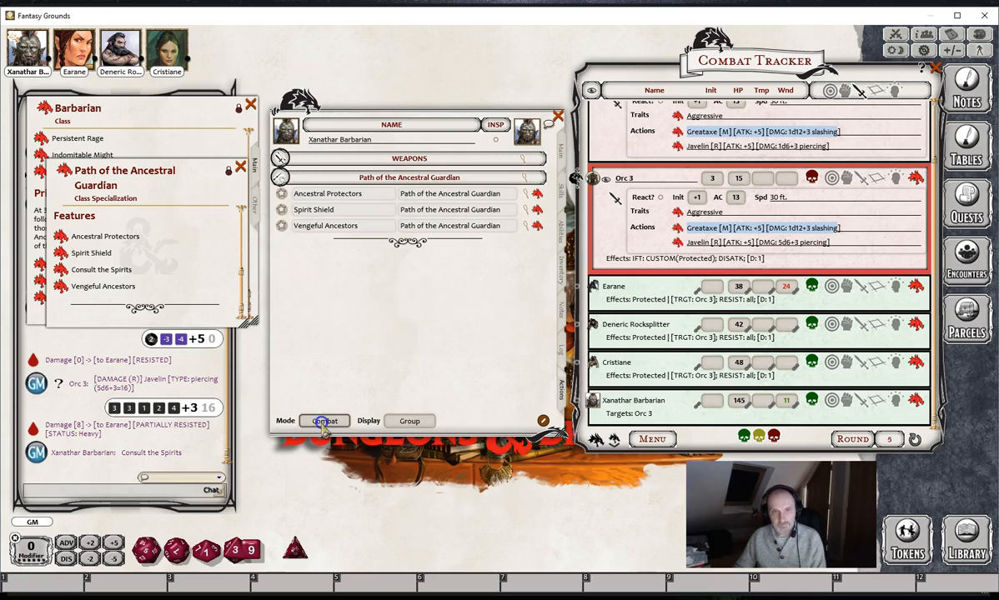
- Take a short rest with Xanathar Barbarian to restore the Consult the Spirits use
right_click(414, 315)
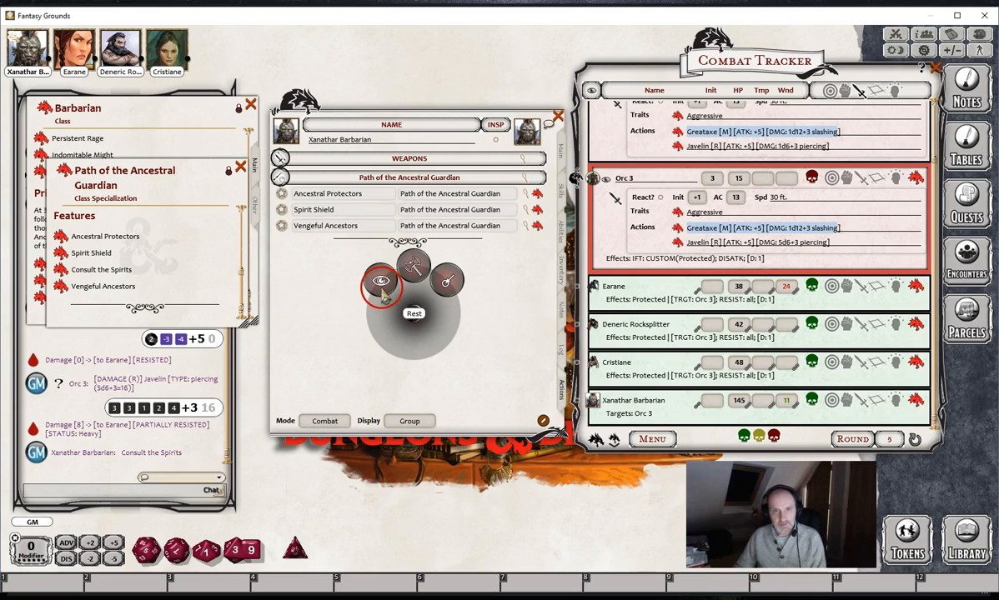
click(381, 284)
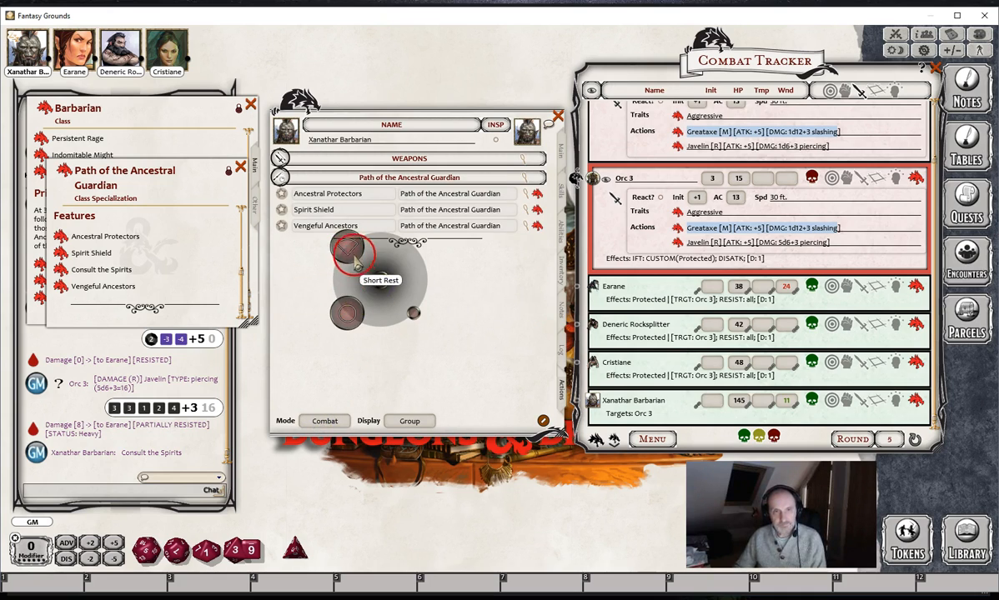
click(353, 322)
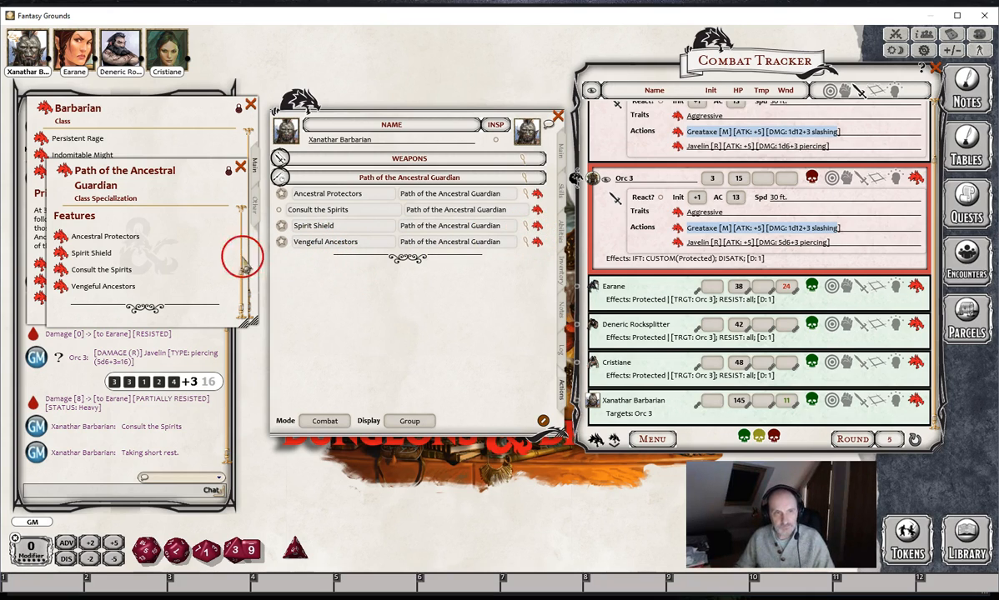
- Read the Spirit Shield description for its damage reduction rules
click(528, 226)
drag(464, 356, 408, 350)
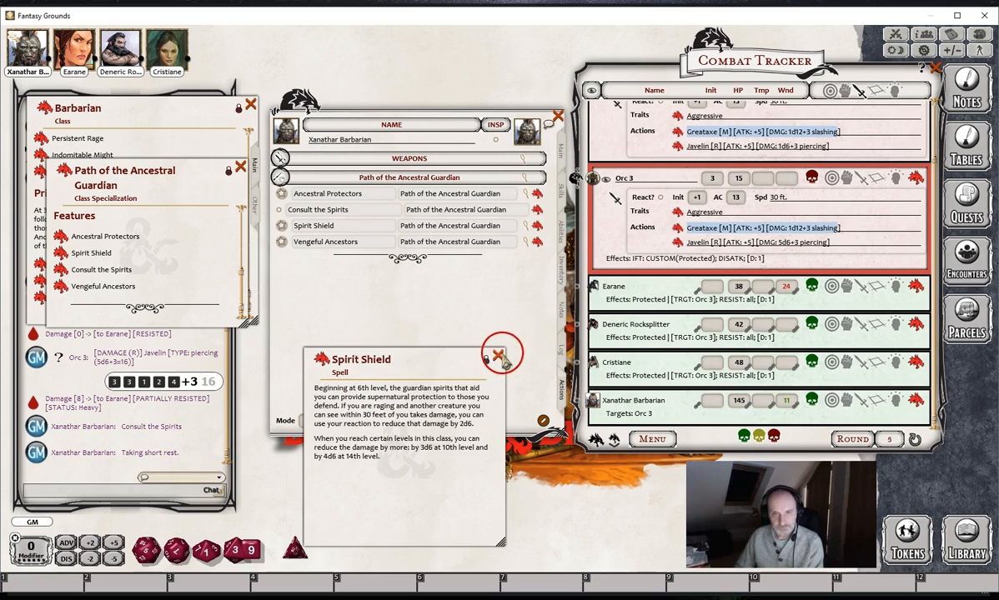
click(499, 357)
- Expand Spirit Shield, check its effect settings and apply the DMG: -2d6 effect to Orc 3
click(526, 225)
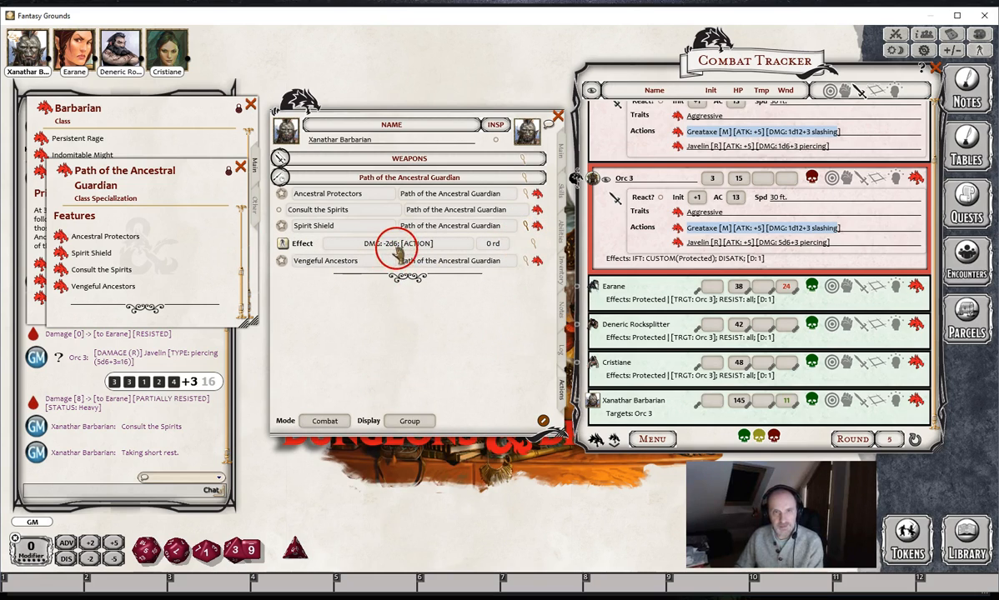
click(532, 243)
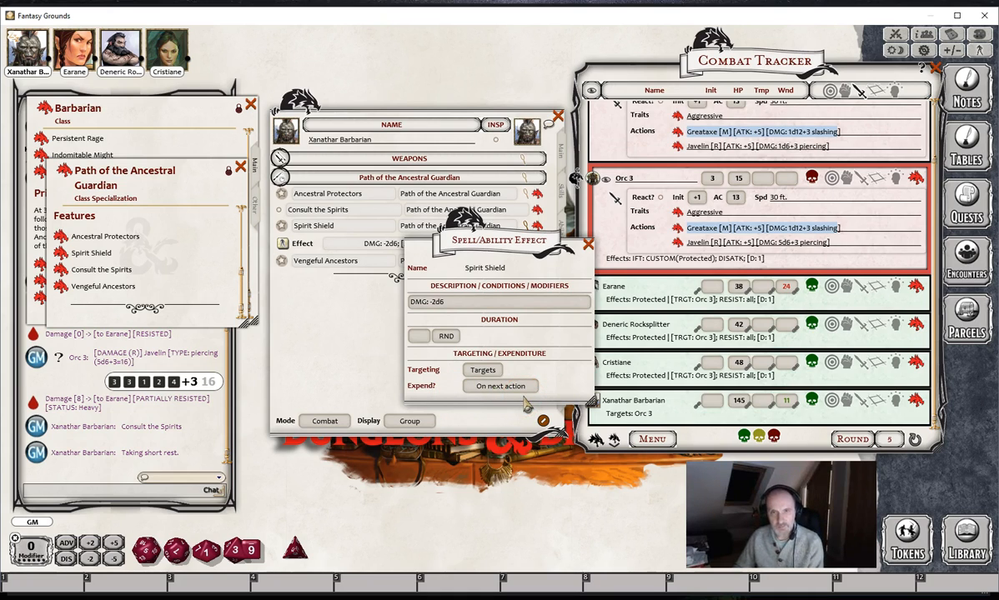
click(587, 244)
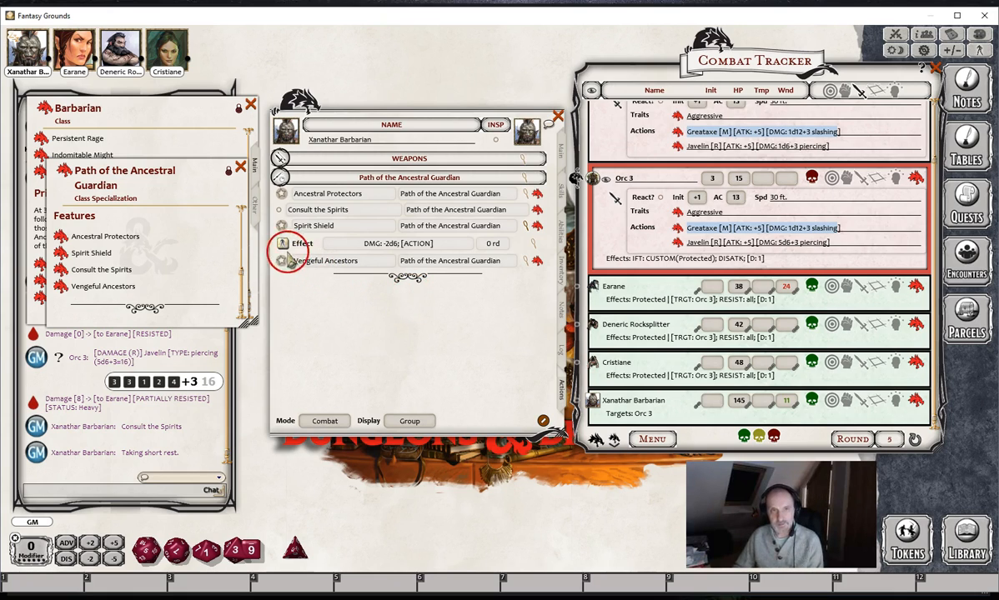
drag(284, 244, 817, 261)
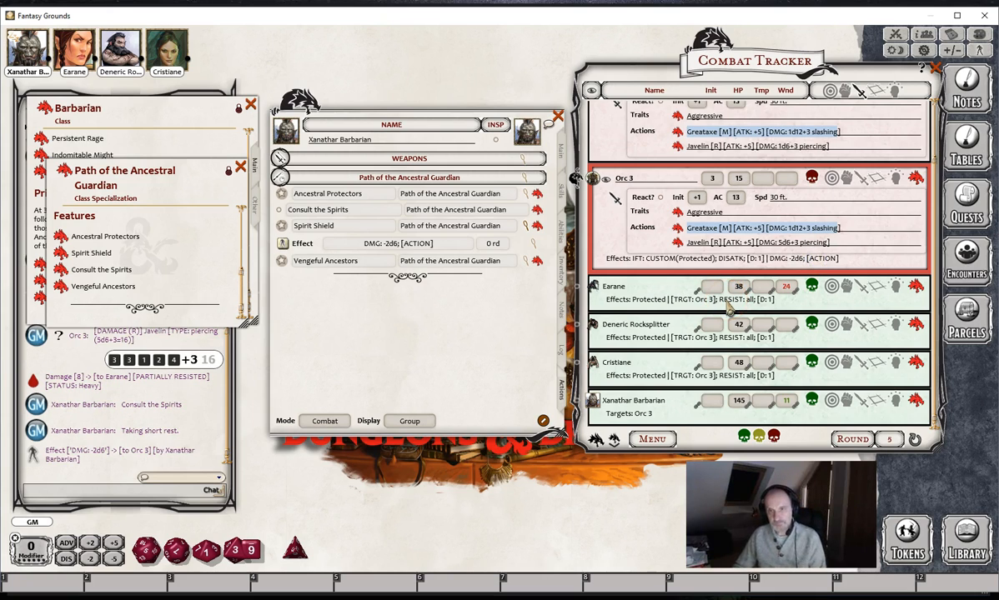
- Remove the Protected and RESIST: all effects from Earane and the IFT: CUSTOM(Protected); DISATK effect from Orc 3
click(895, 286)
click(916, 310)
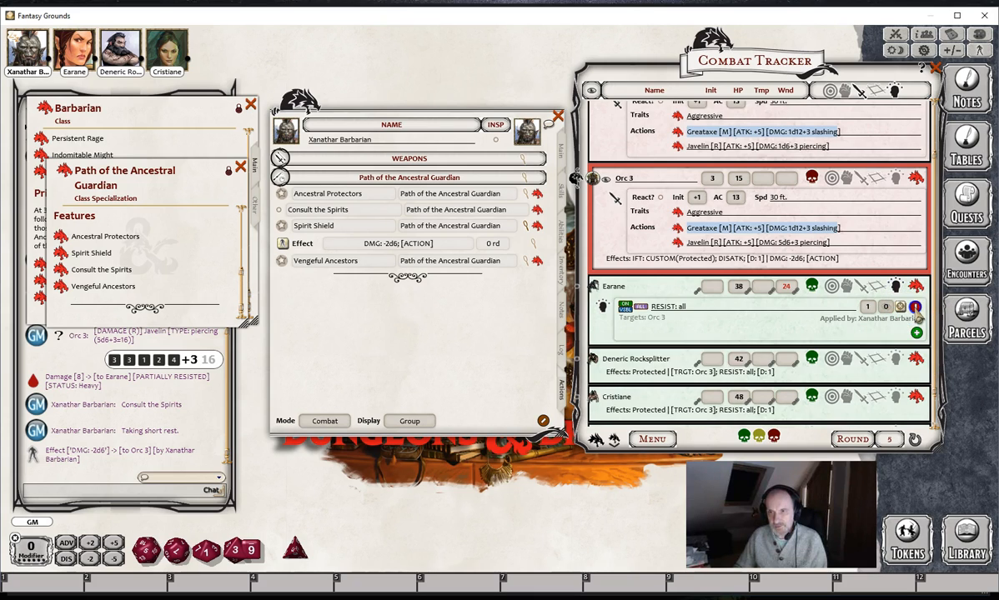
click(915, 310)
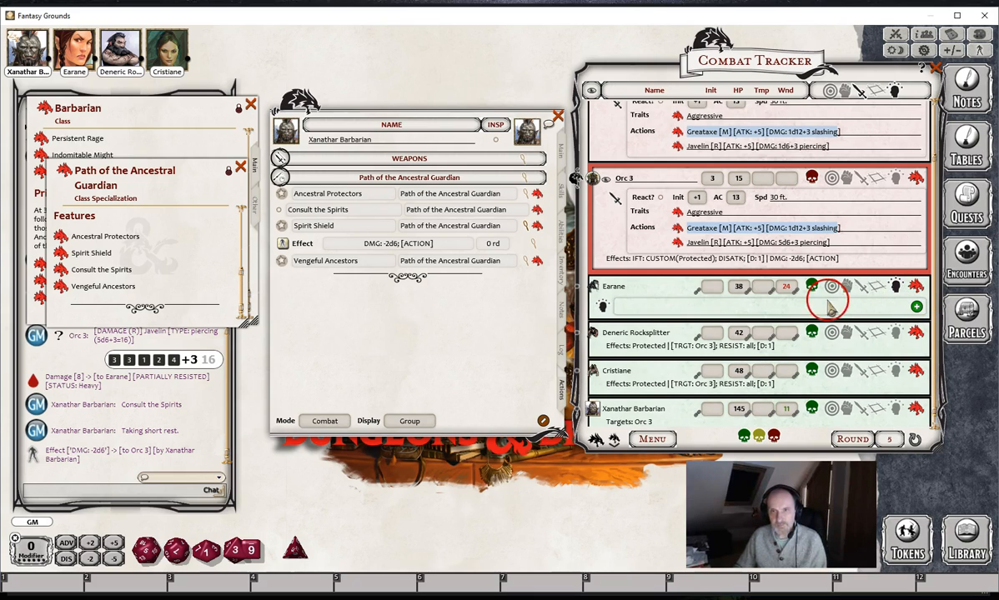
click(894, 178)
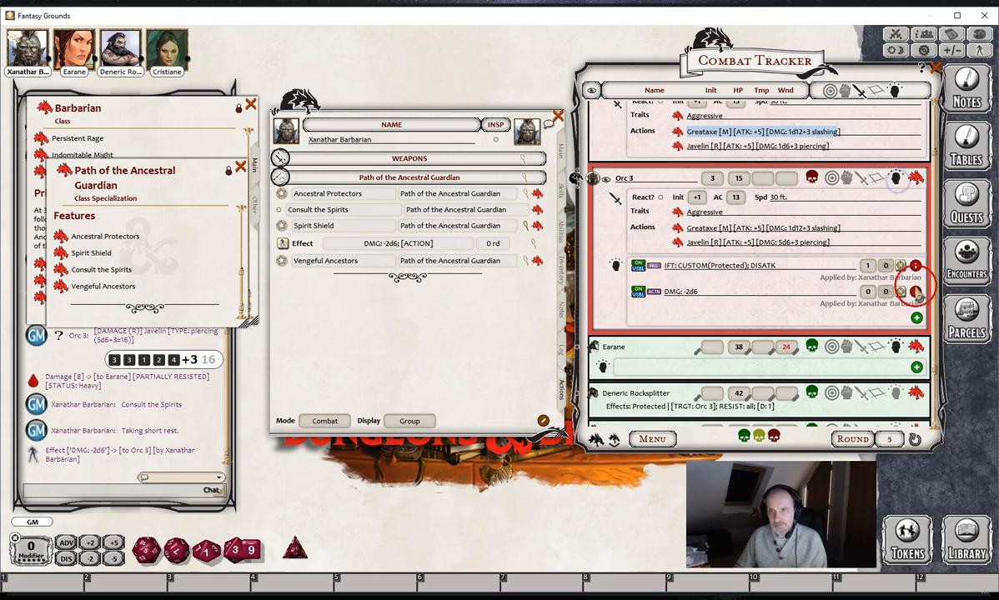
click(915, 265)
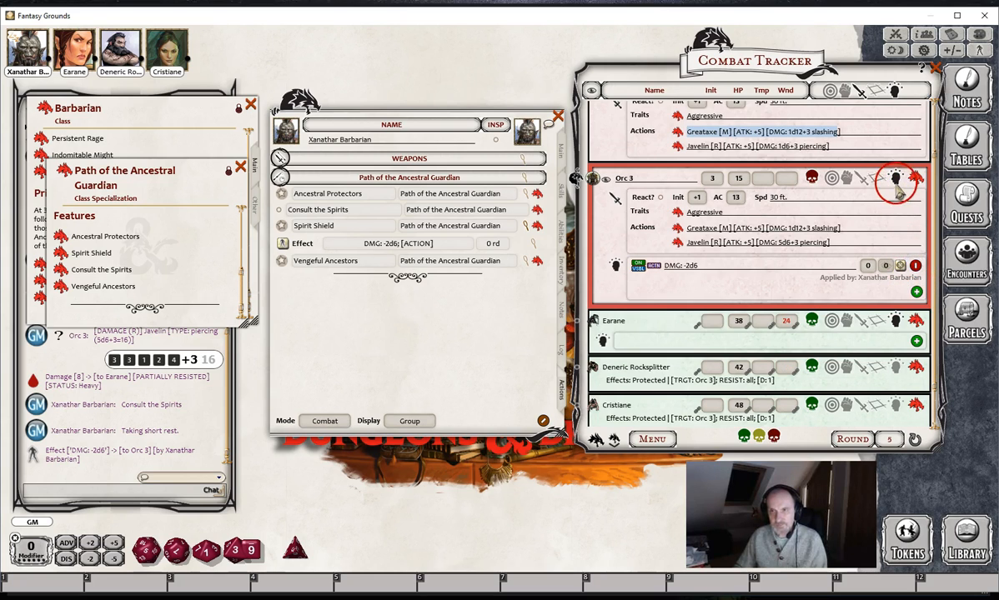
- Roll Orc 3's Greataxe damage against Earane with the DMG: -2d6 effect applied, and close the Path of the Ancestral Guardian description
click(895, 178)
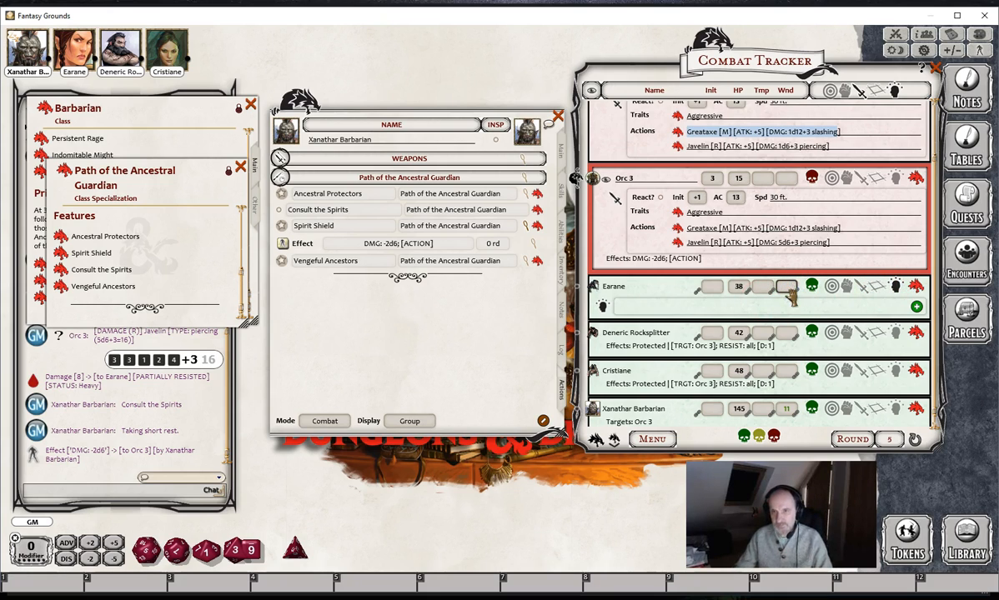
click(894, 286)
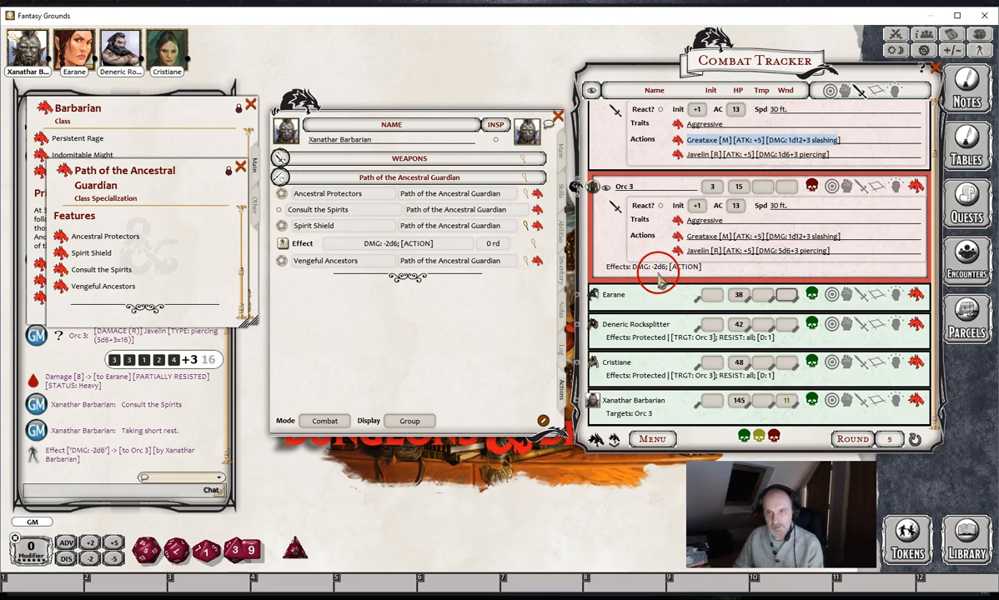
drag(803, 238, 684, 299)
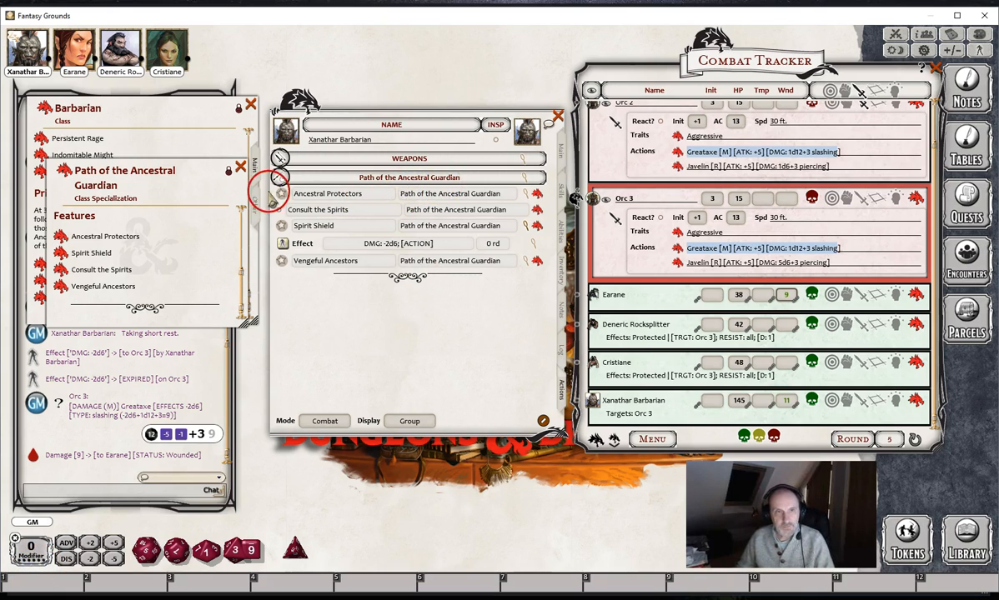
click(240, 167)
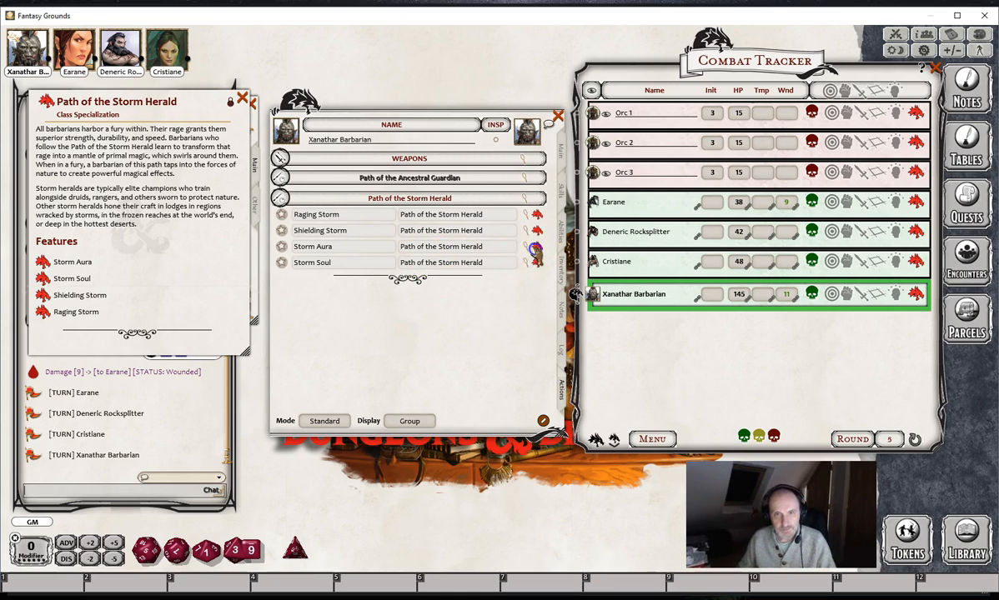
- Read the Storm Aura description for its save DC, Desert and Sea rules, and move it clear of the character sheet
click(534, 248)
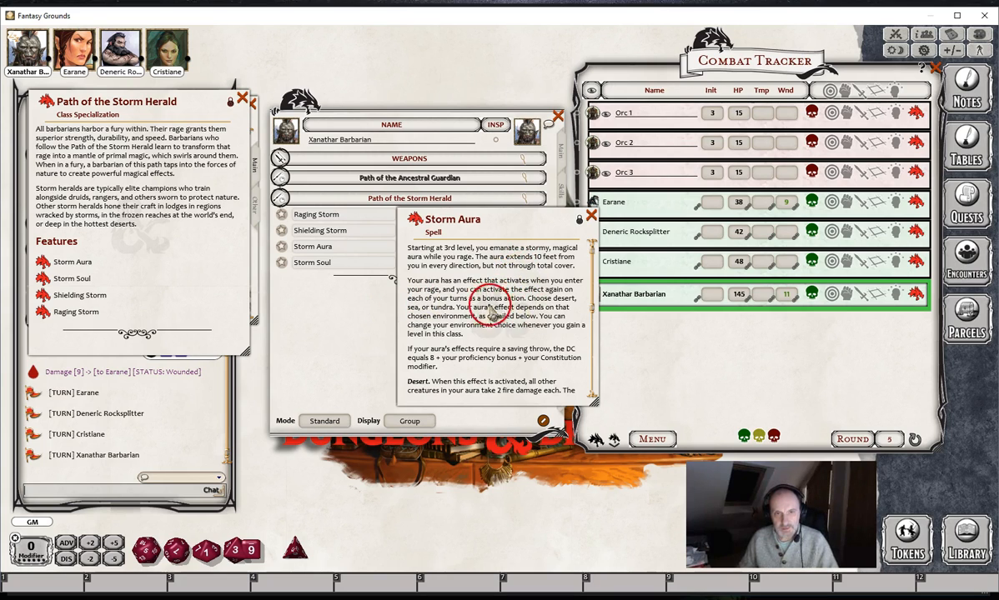
scroll(491, 321, down, 2)
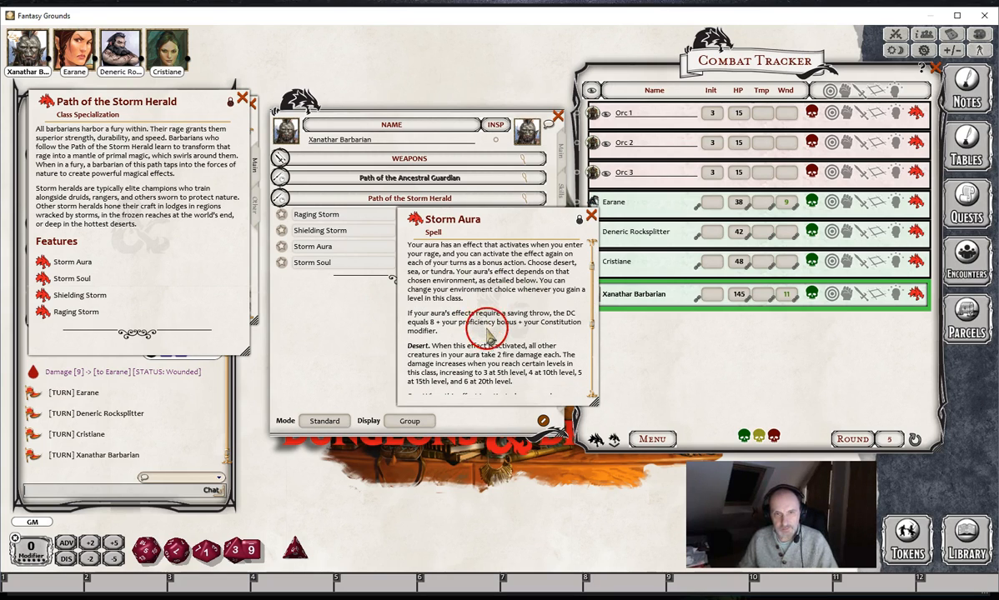
scroll(485, 340, down, 1)
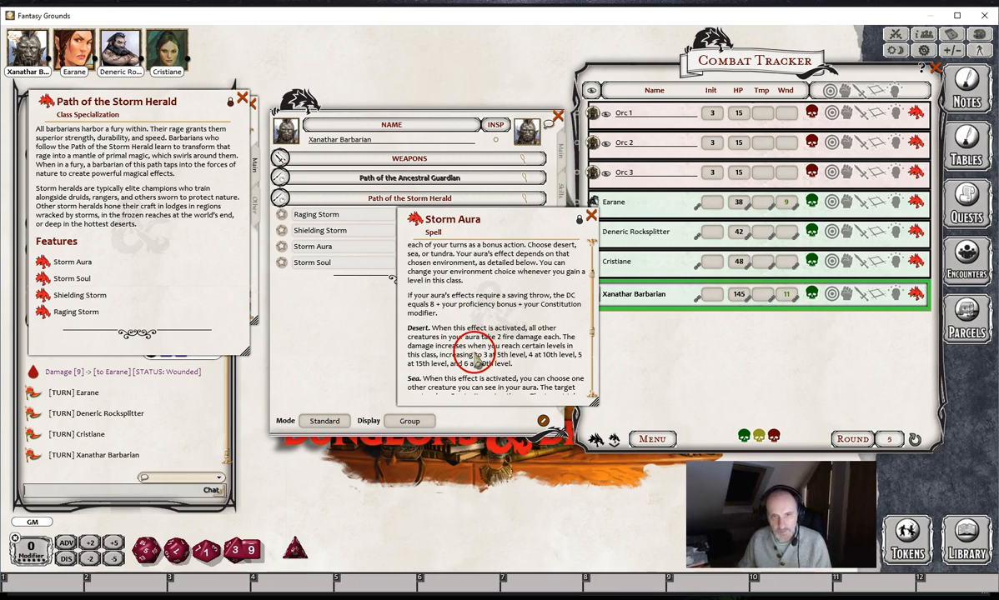
scroll(494, 350, down, 5)
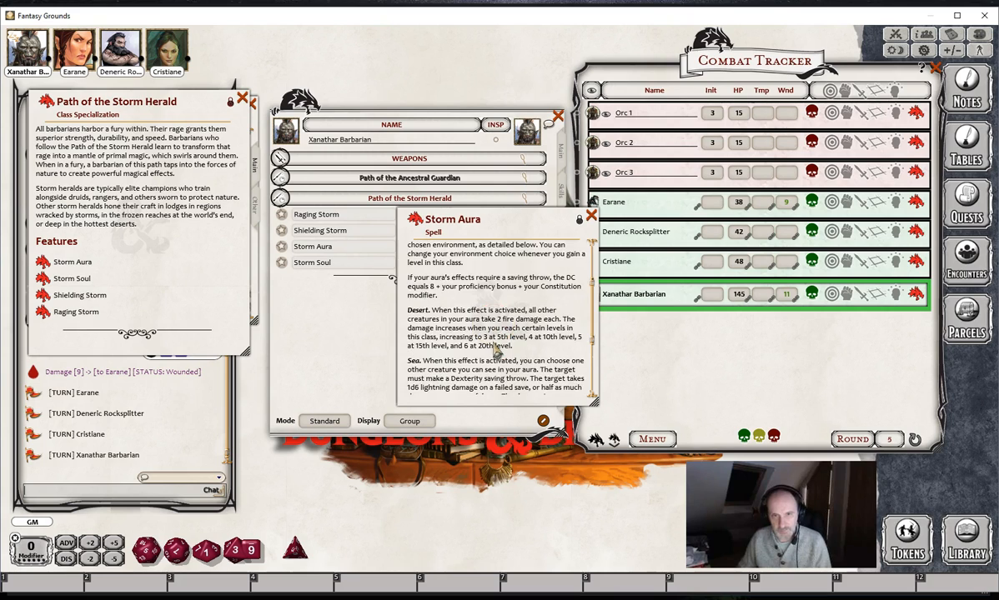
scroll(489, 354, up, 5)
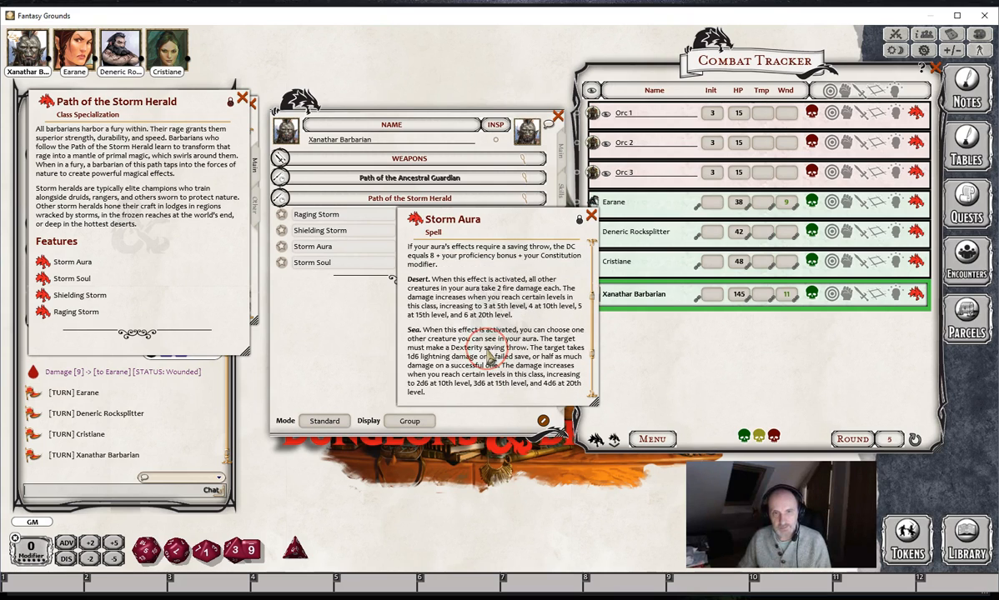
drag(540, 220, 204, 320)
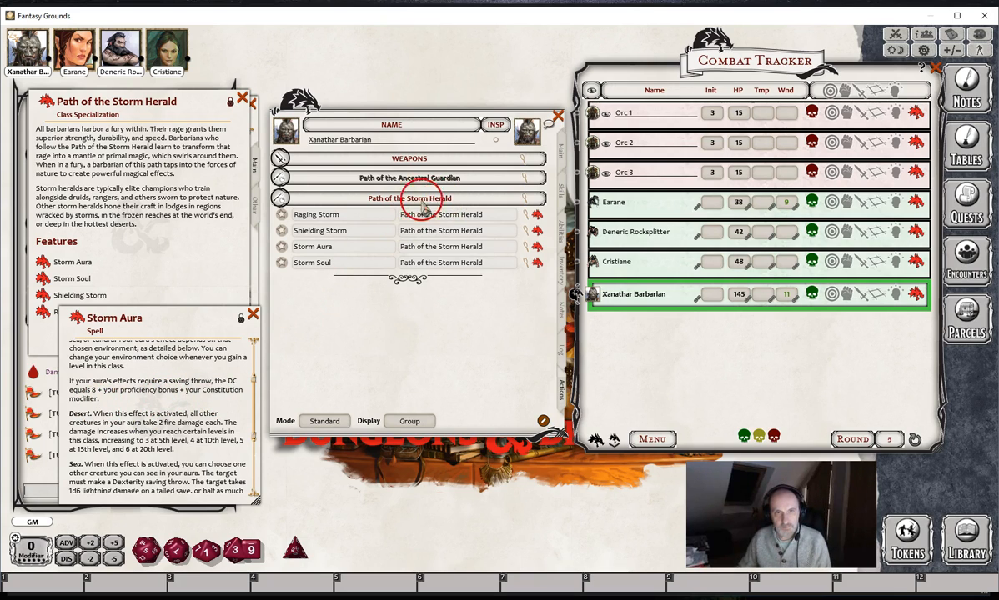
- Check the Path of the Storm Herald power group settings and expand the Storm Aura actions
click(525, 200)
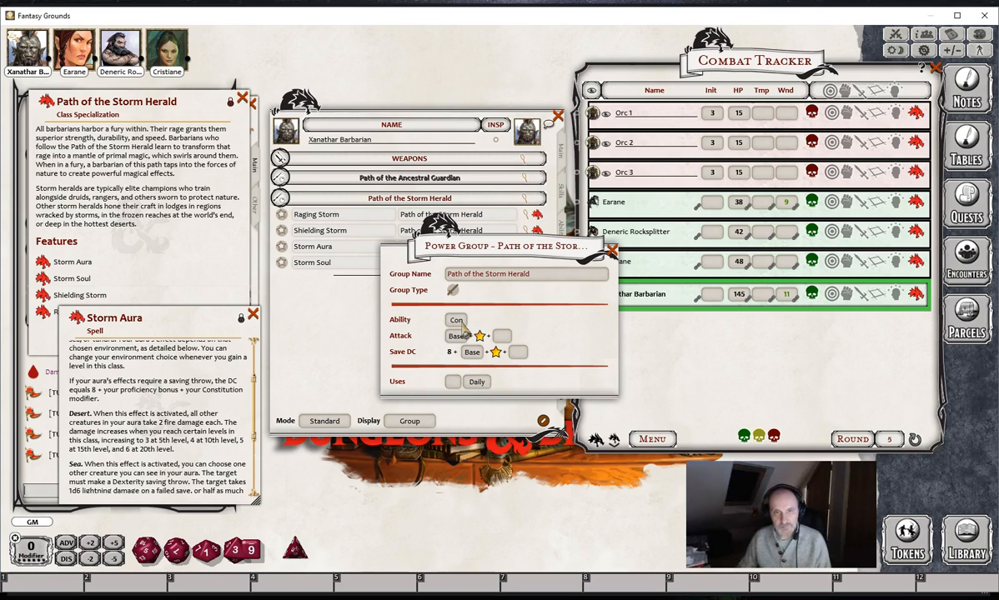
click(611, 250)
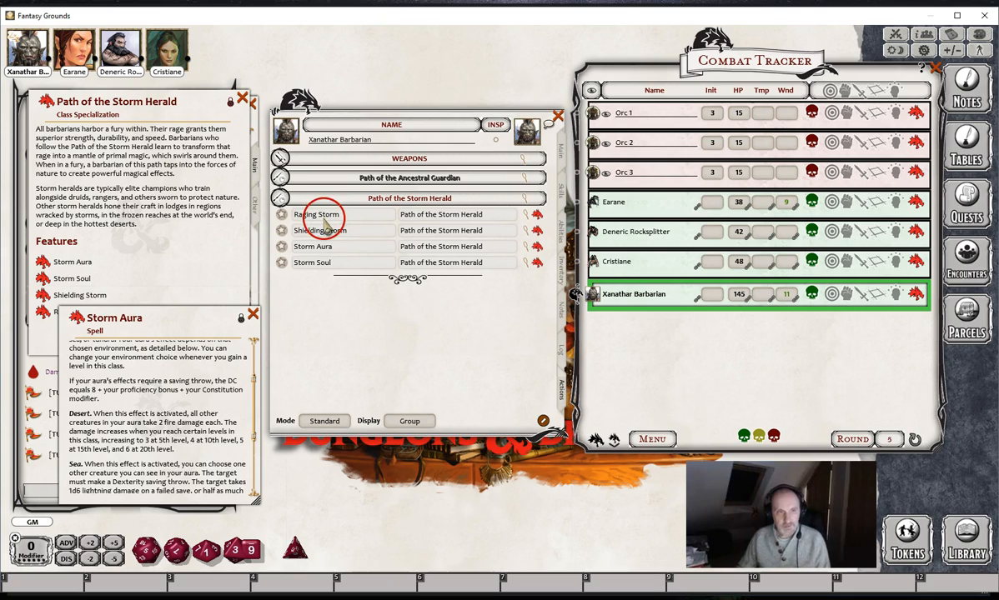
click(510, 246)
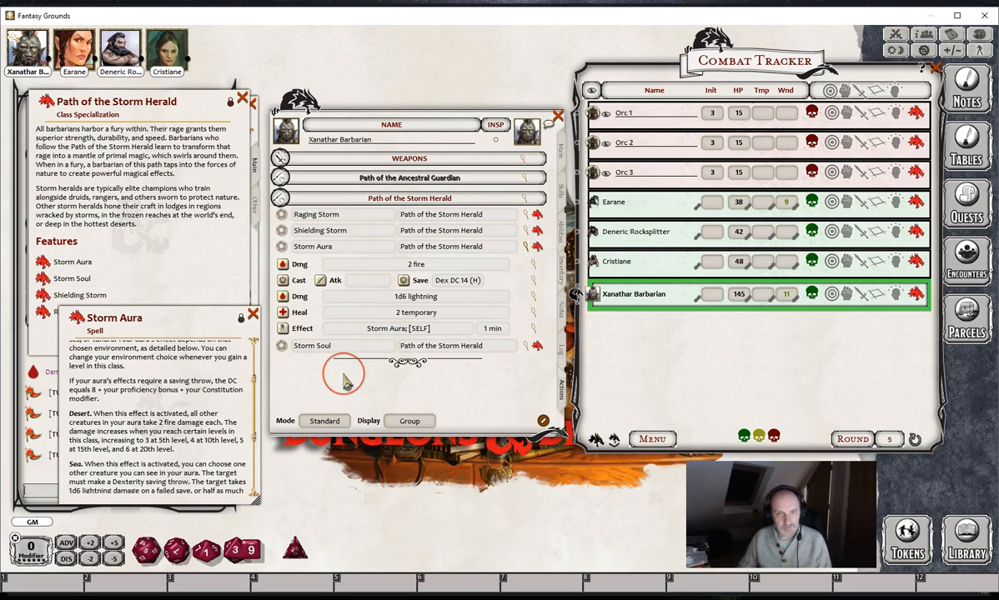
- Compare Storm Aura's actions with its description and check the save settings of its cast action
scroll(175, 421, up, 4)
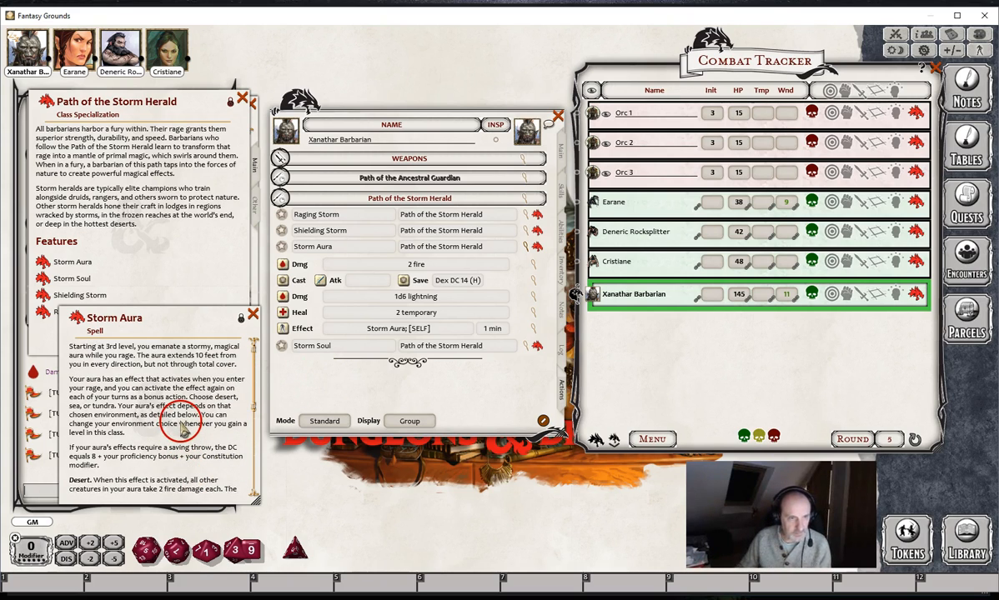
scroll(175, 425, down, 4)
scroll(146, 430, down, 5)
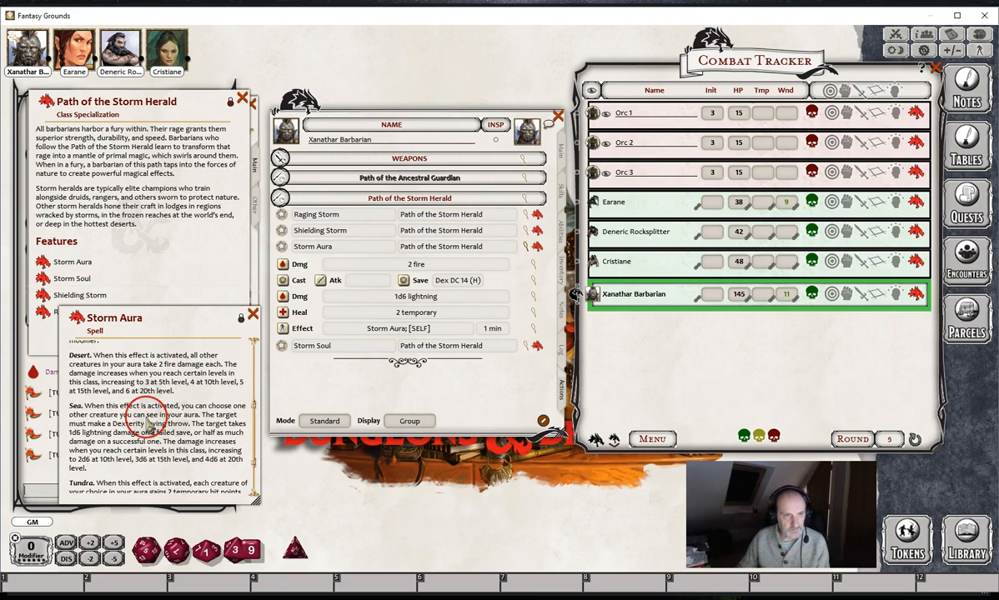
scroll(148, 424, up, 3)
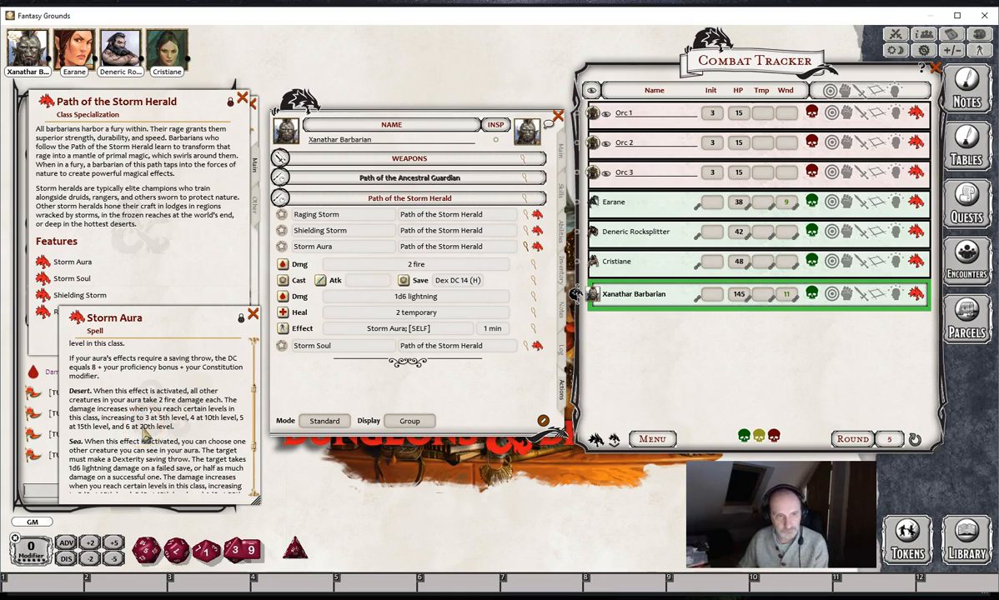
scroll(145, 433, down, 3)
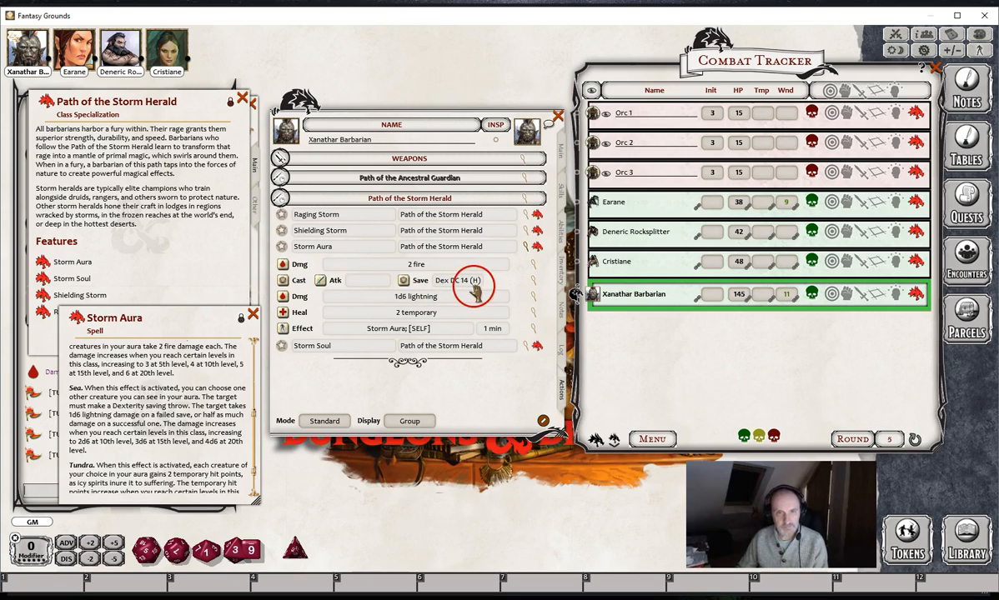
click(535, 284)
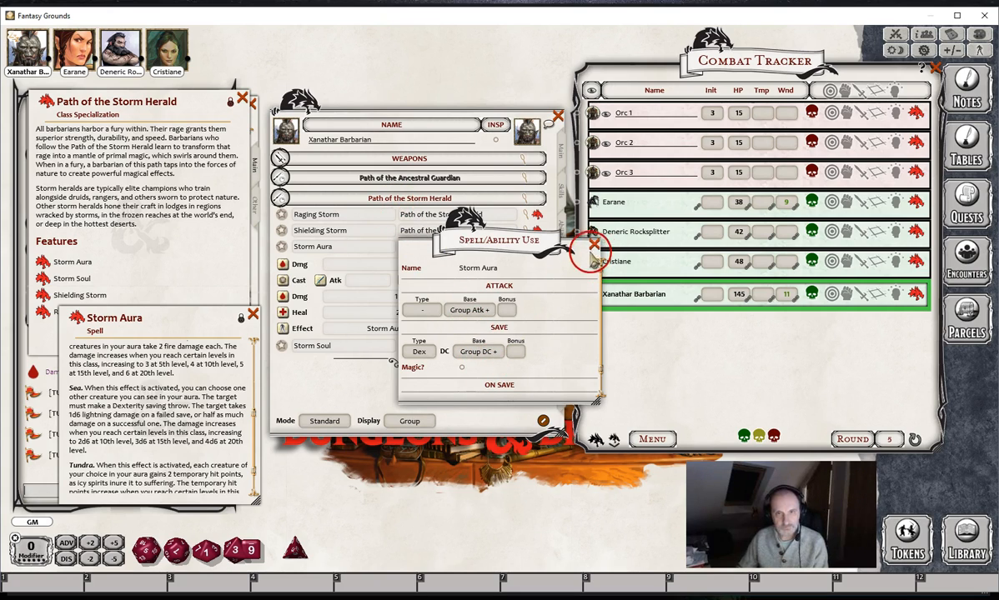
click(593, 245)
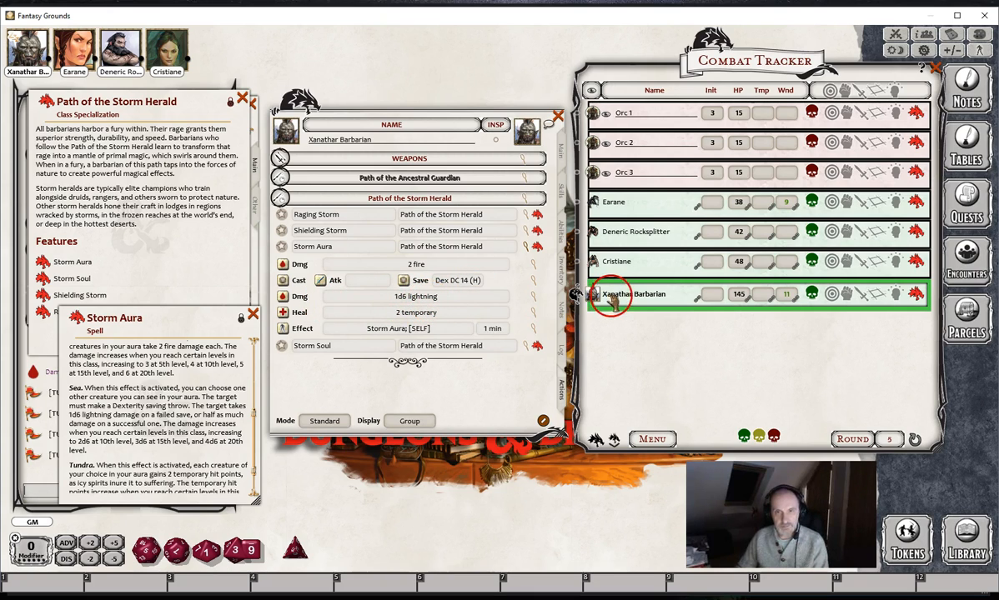
- Use Storm Aura's Dex save and 1d6 lightning damage on Orc 3 and its 2 temporary hit points on Cristiane, then collapse it
drag(284, 282, 641, 176)
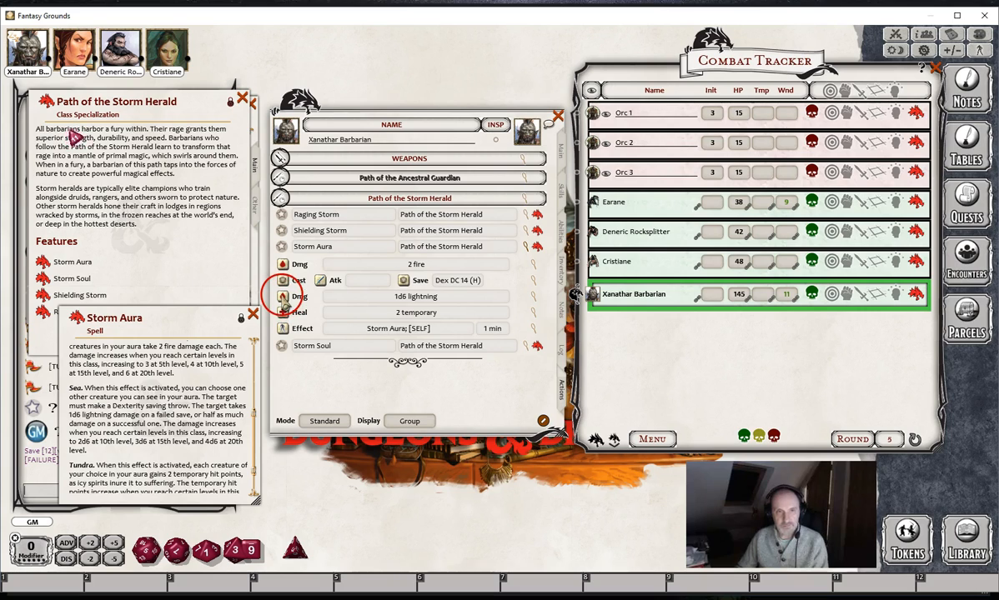
drag(284, 298, 642, 171)
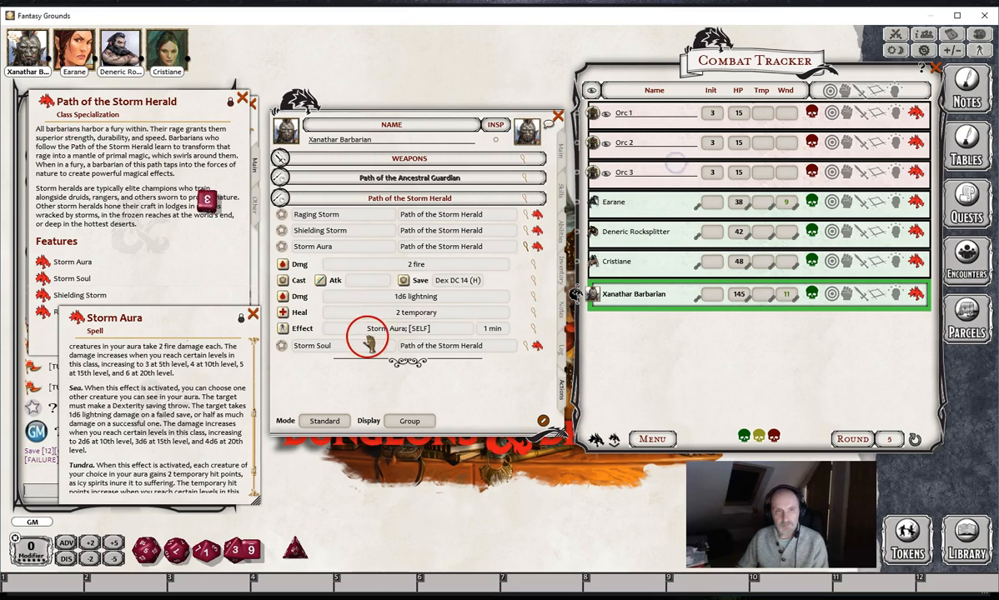
scroll(190, 427, down, 3)
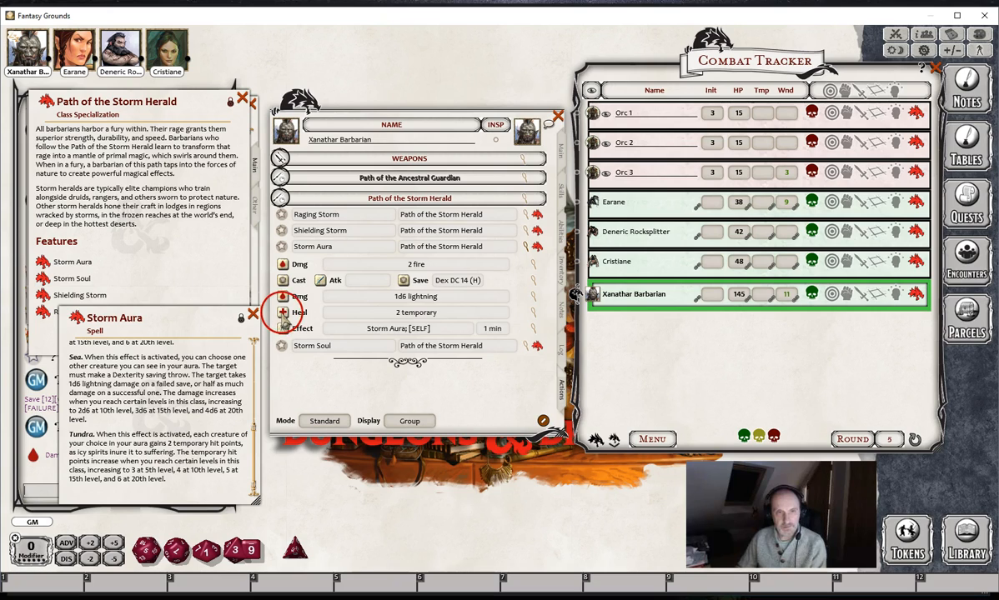
mouse_move(284, 318)
mouse_down()
mouse_move(582, 269)
mouse_move(606, 255)
mouse_up()
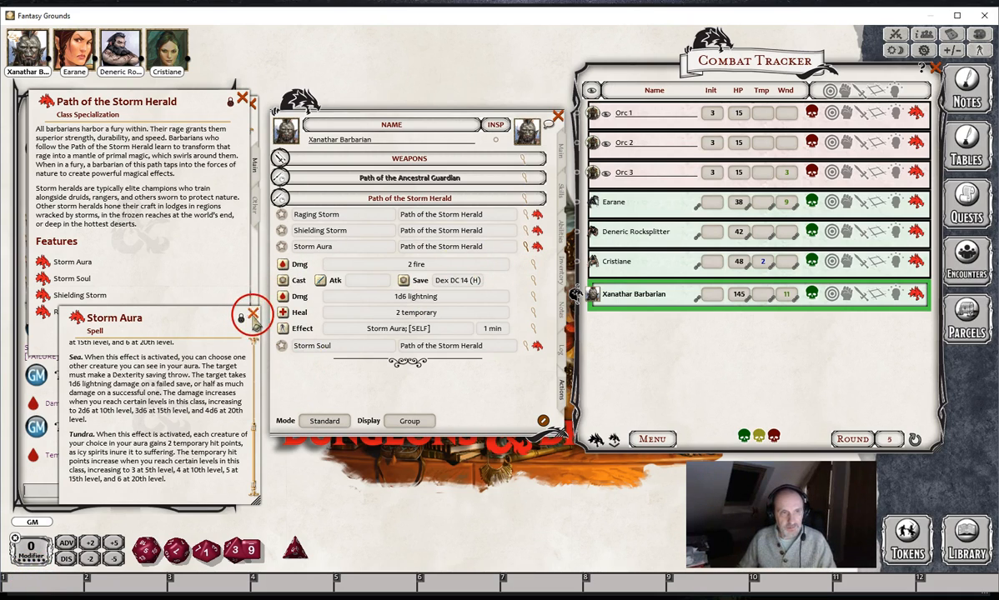
click(253, 315)
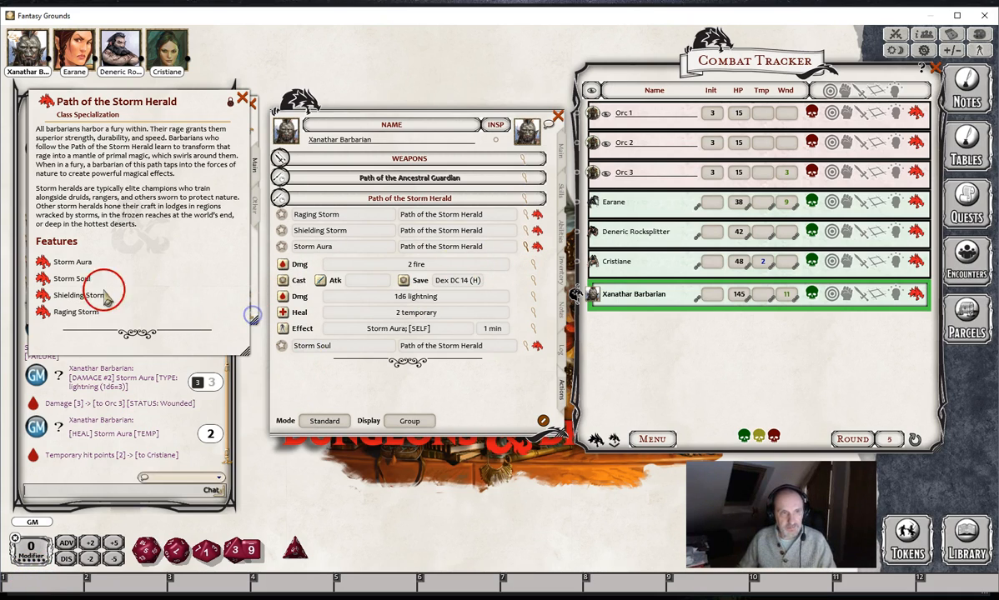
click(527, 247)
- Read the Storm Soul description beside the character sheet and expand the power to compare its resistance effects
click(533, 264)
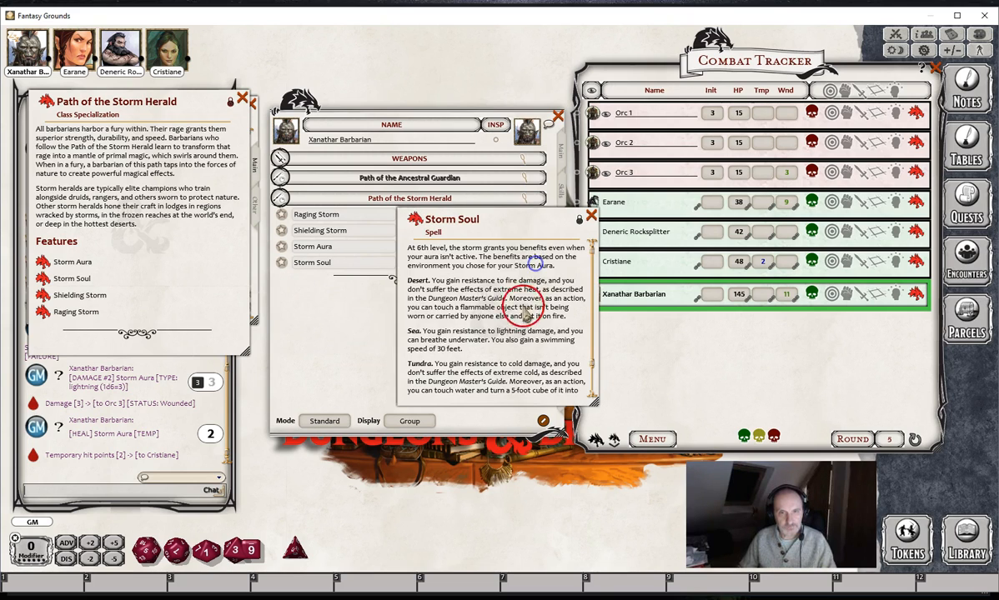
drag(531, 222, 678, 266)
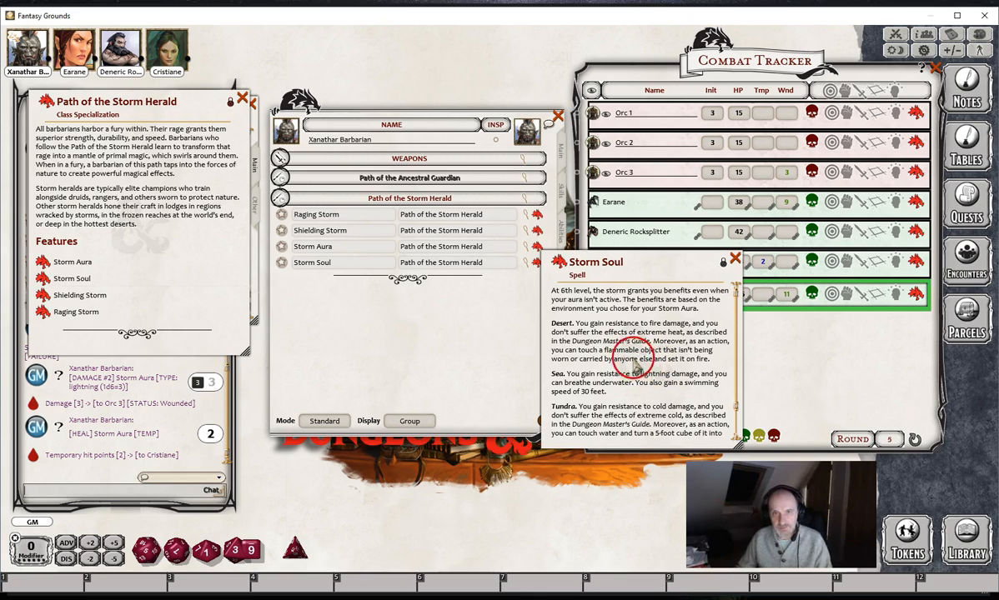
drag(636, 263, 654, 262)
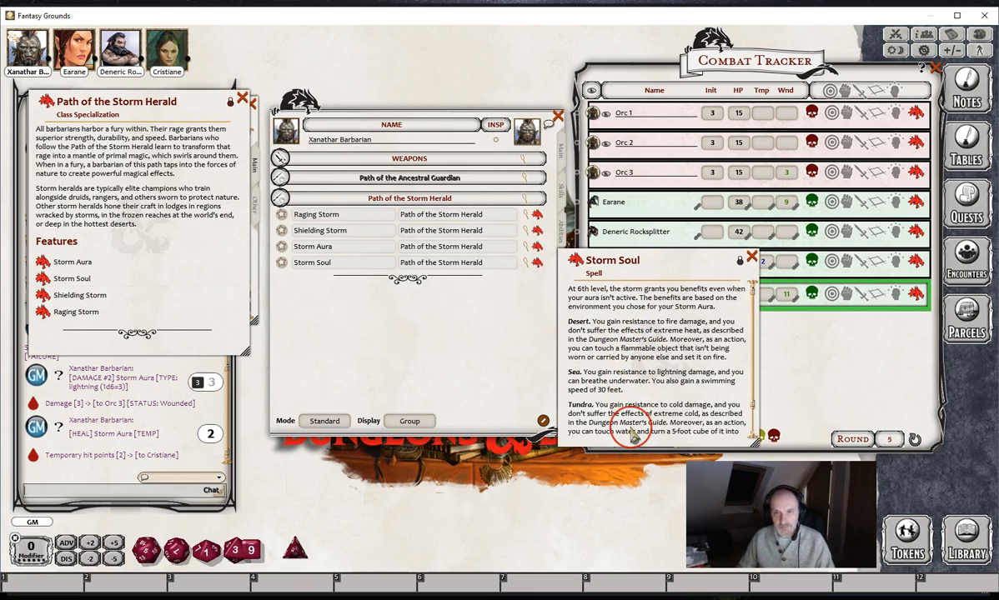
scroll(634, 433, down, 1)
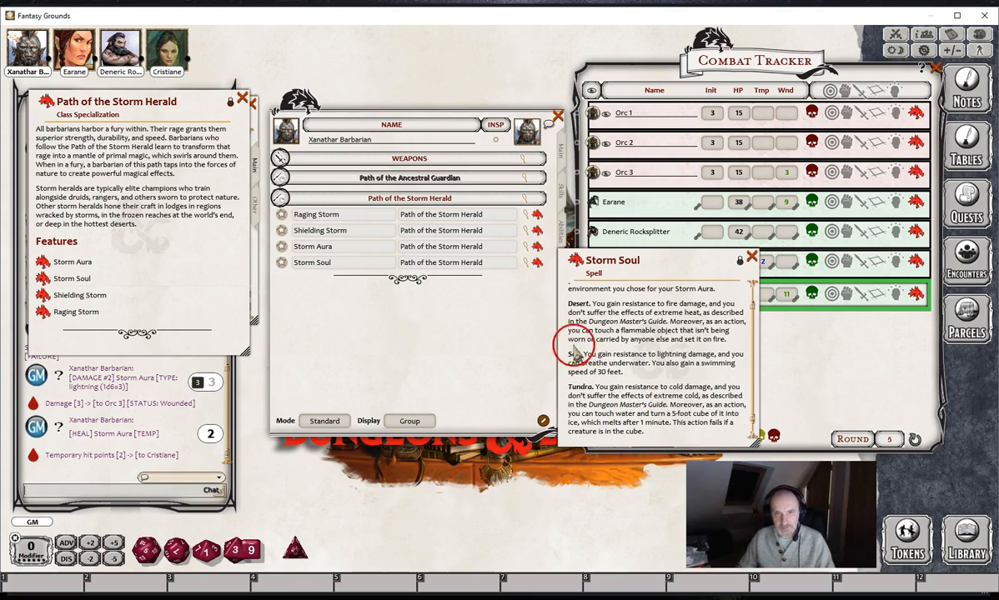
click(526, 263)
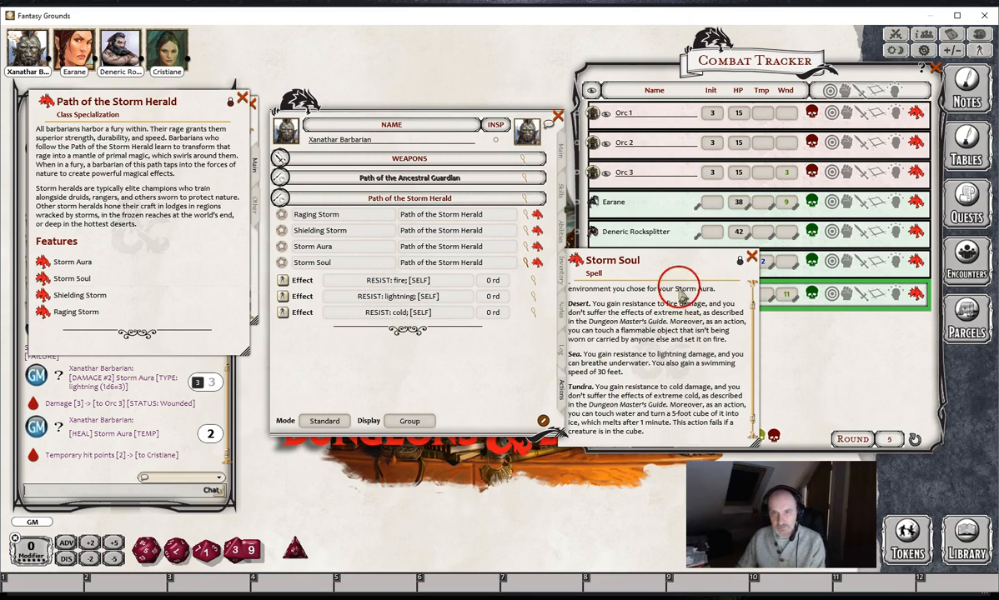
drag(643, 259, 658, 259)
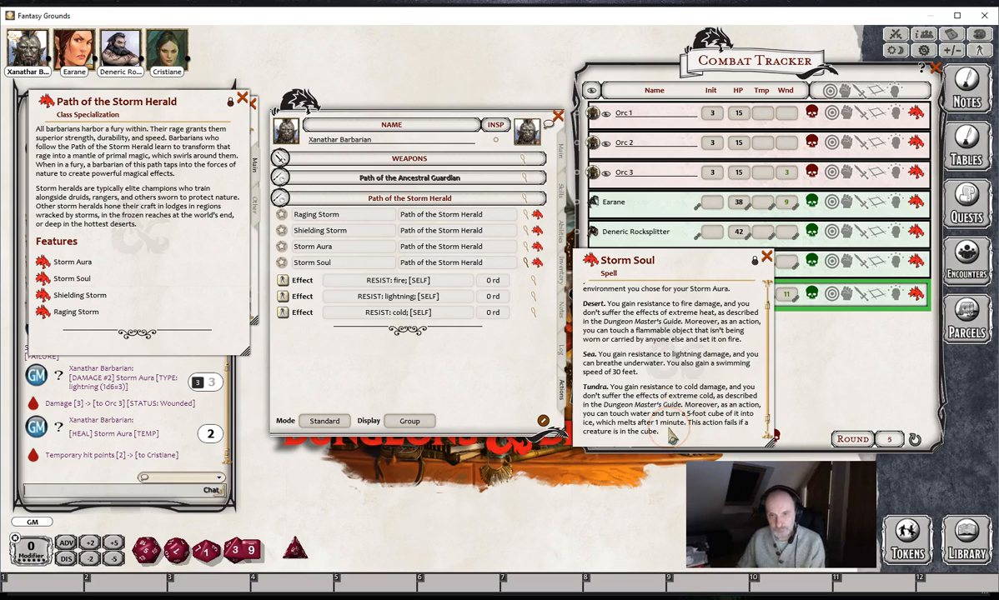
scroll(671, 437, up, 2)
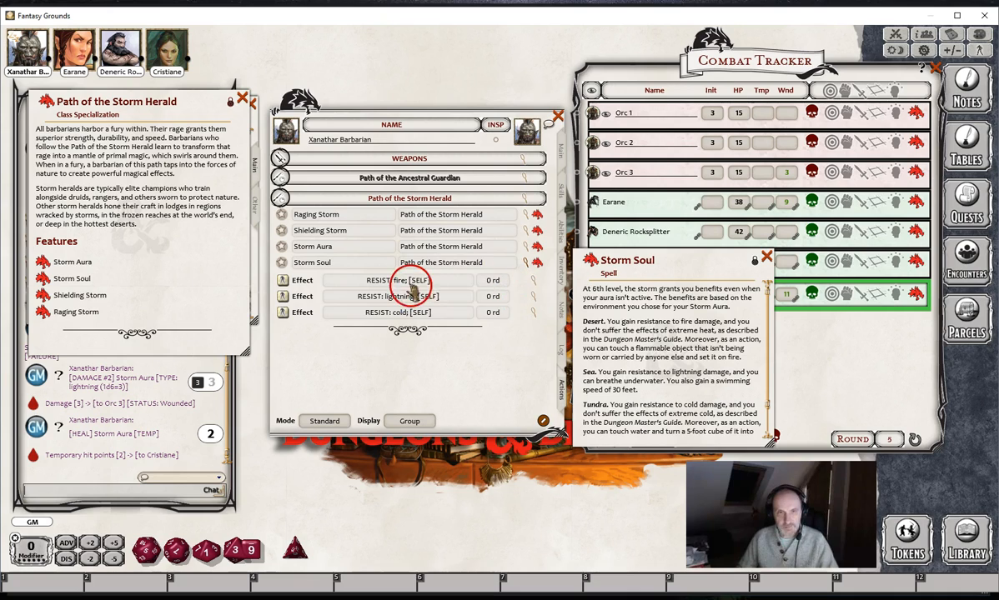
- Set the duration of Storm Soul's RESIST: fire effect to 1 minute
click(532, 281)
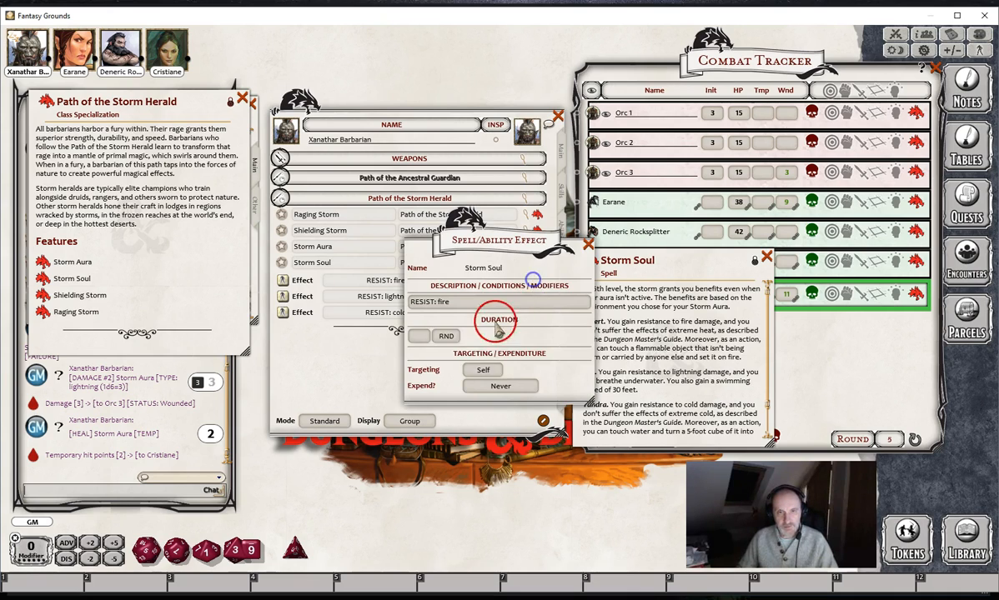
click(419, 336)
text(1)
click(447, 336)
click(588, 245)
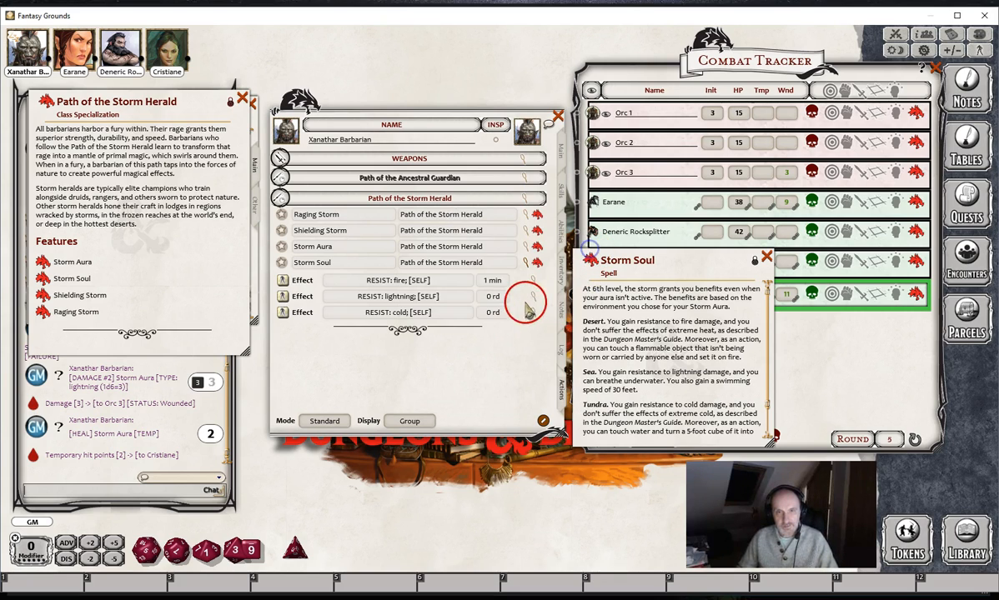
- Set the duration of Storm Soul's RESIST: lightning effect to 1 minute
click(536, 296)
click(419, 336)
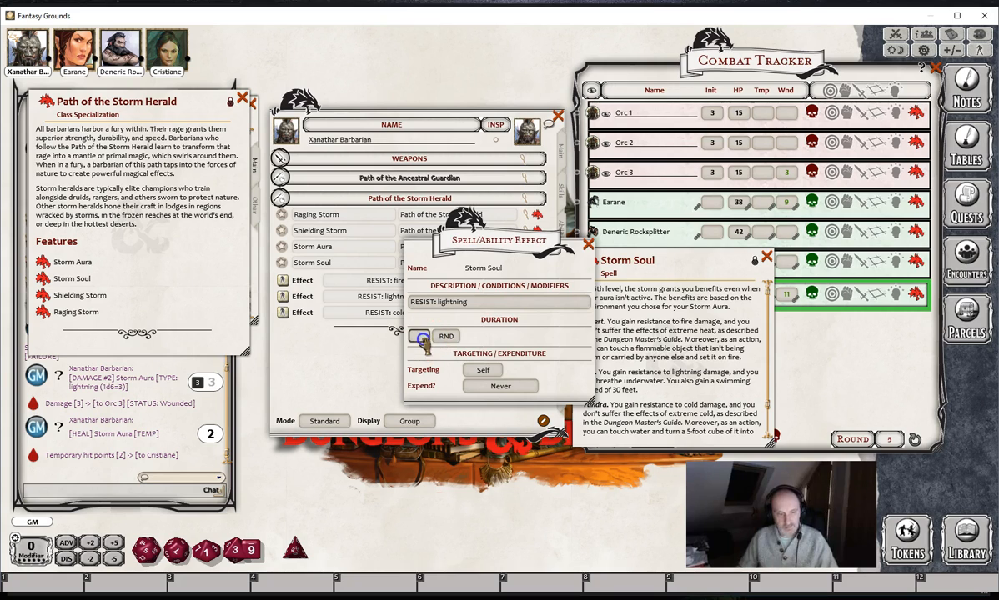
click(587, 245)
- Set the duration of Storm Soul's RESIST: cold effect to 1 minute and close the Storm Soul description
click(532, 310)
click(420, 336)
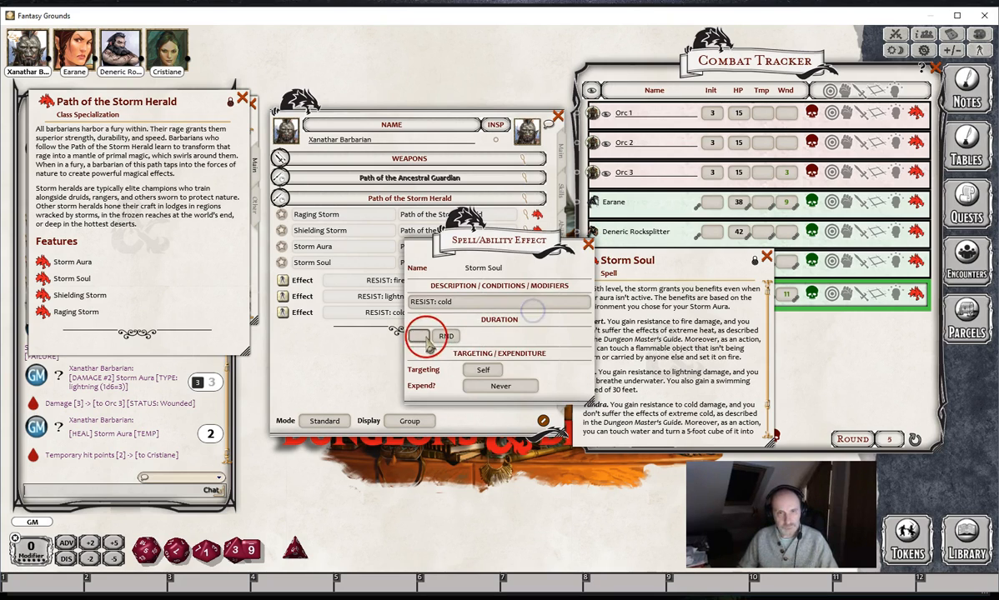
text(1)
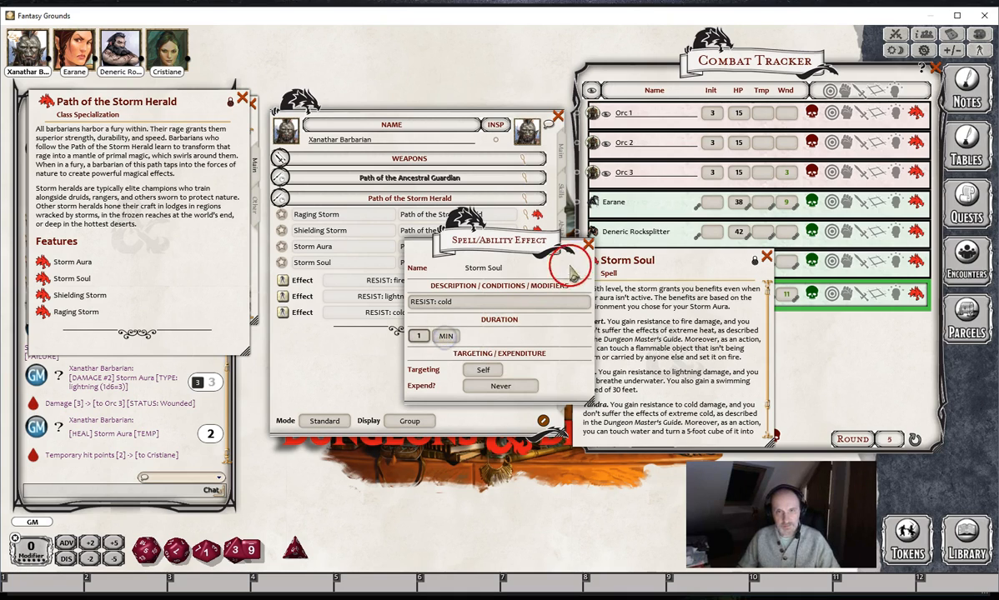
click(588, 245)
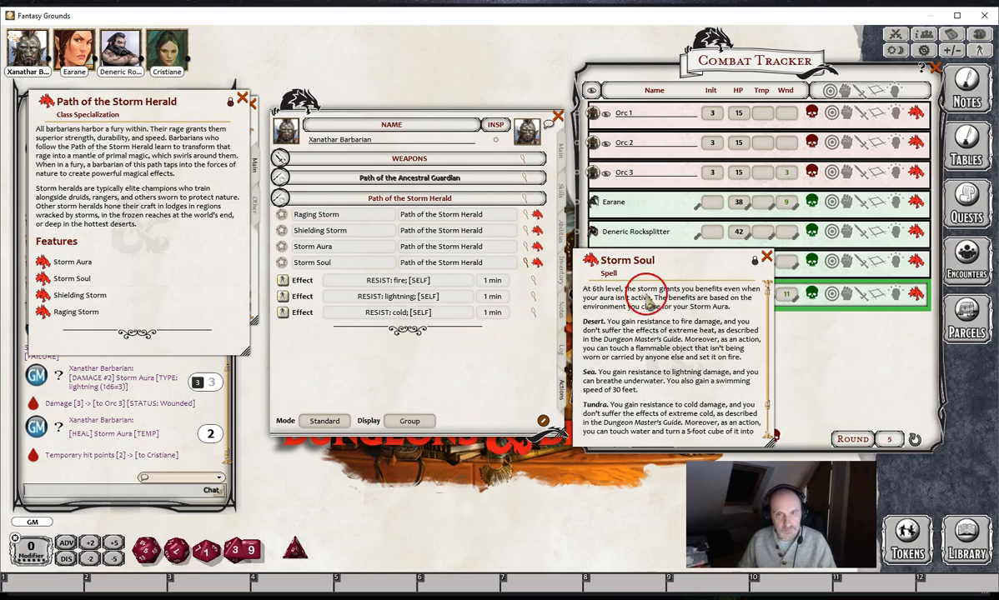
click(766, 258)
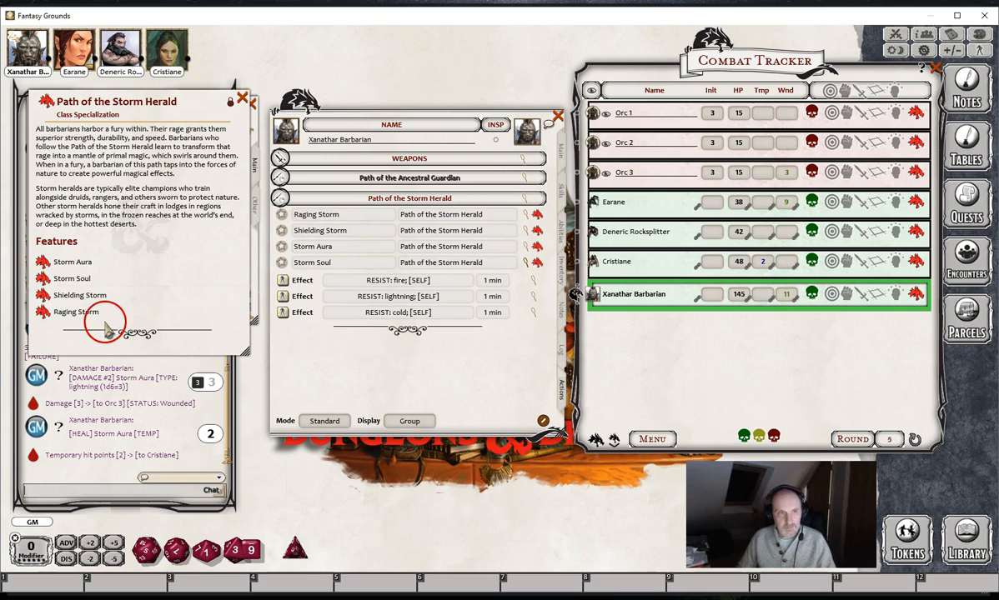
- Read the Shielding Storm feature beside the character sheet and examine the settings of the power's RESIST: fire effect
click(42, 295)
drag(256, 327, 684, 292)
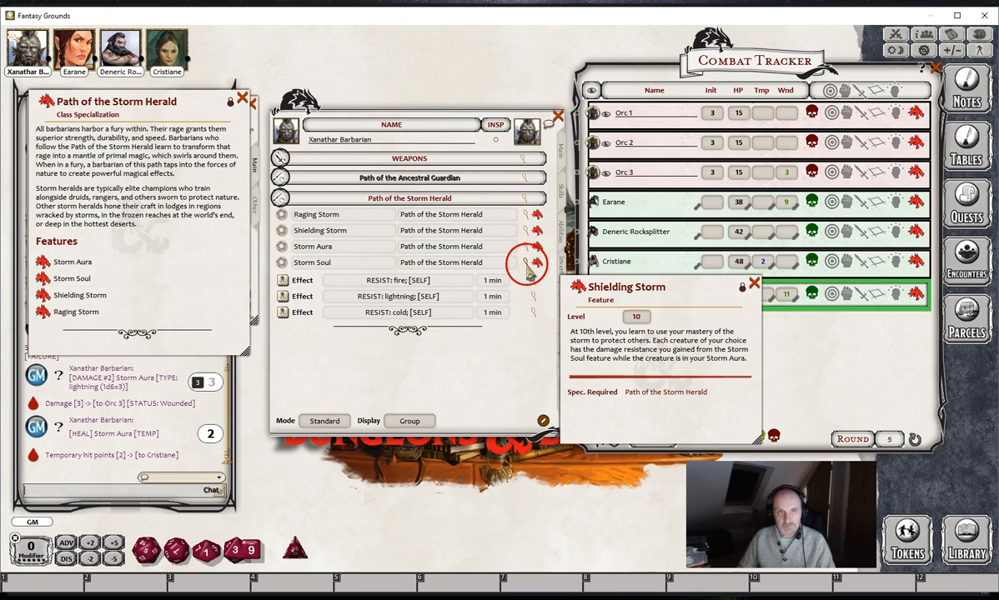
click(526, 263)
click(524, 229)
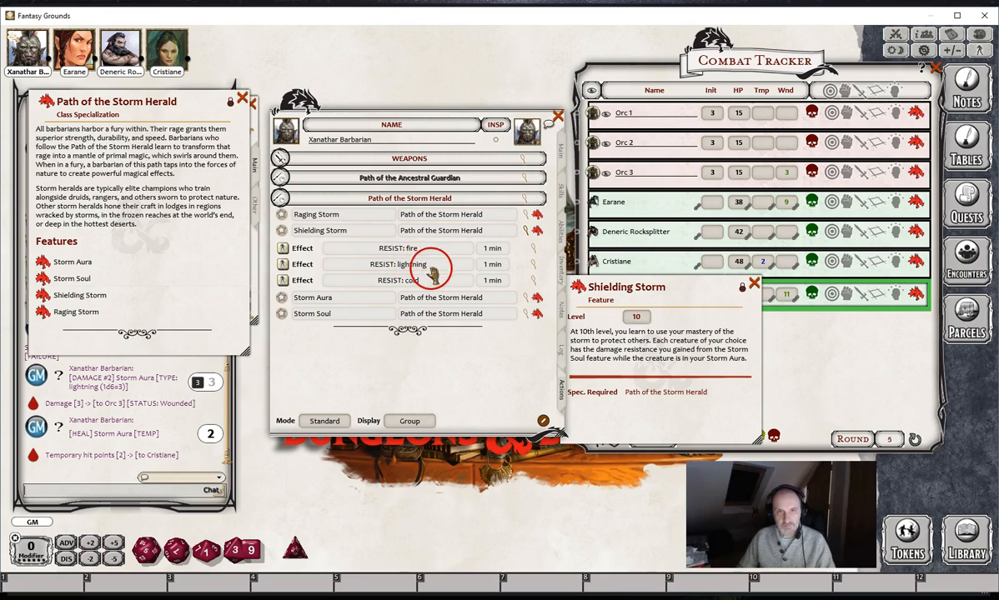
click(532, 249)
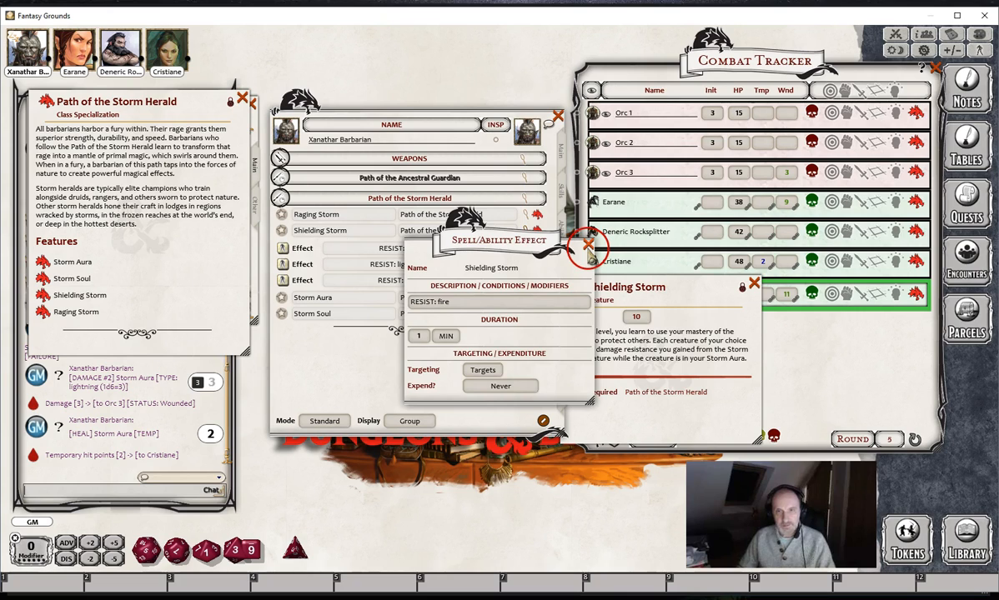
click(589, 244)
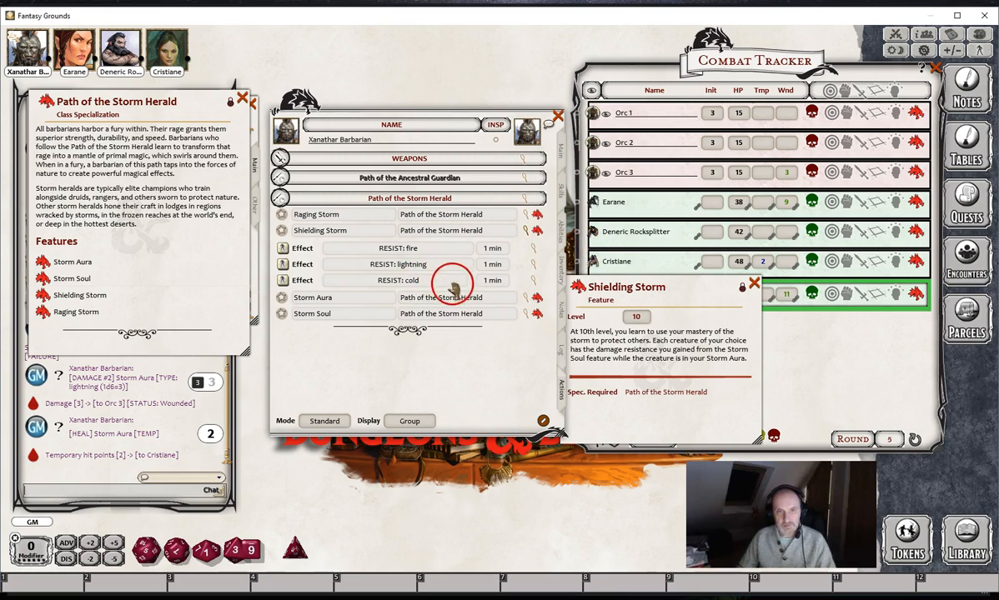
- Apply Shielding Storm's RESIST: cold effect to Earane, then close its description and collapse the power
drag(283, 281, 592, 204)
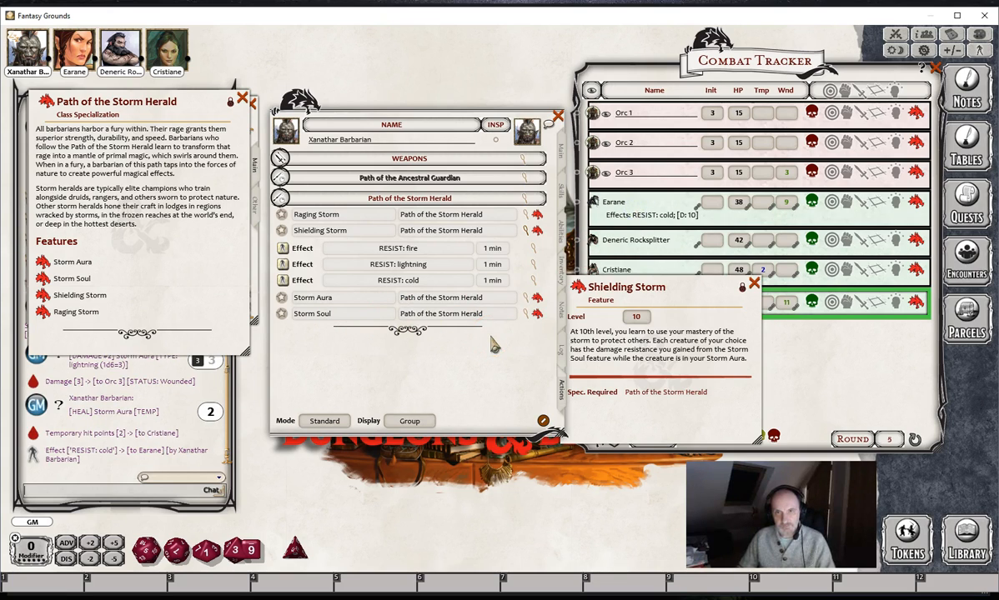
click(754, 285)
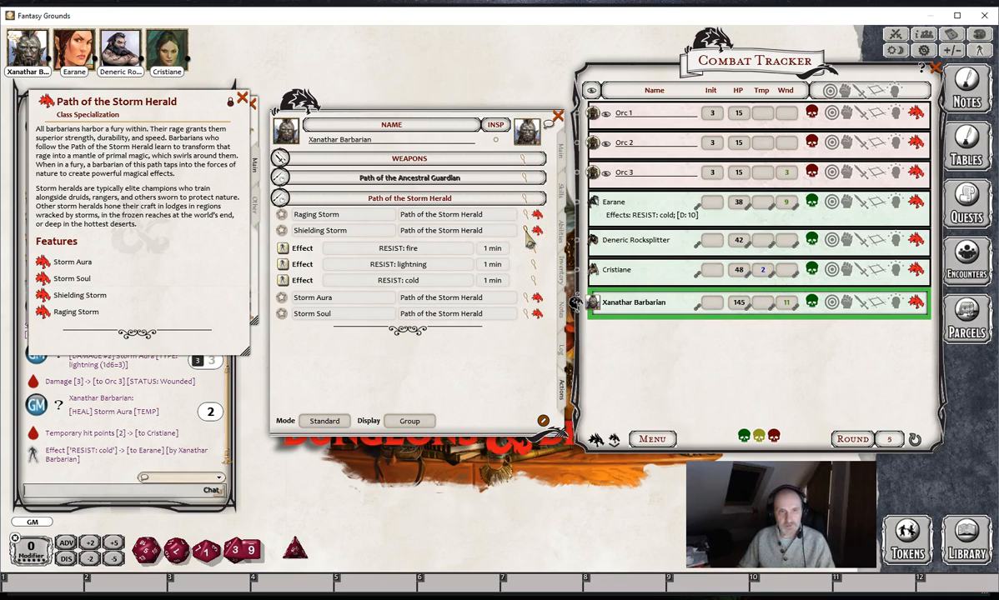
click(526, 232)
- Expand Raging Storm, place its description beside the character sheet and examine the settings of its Dex save
click(526, 214)
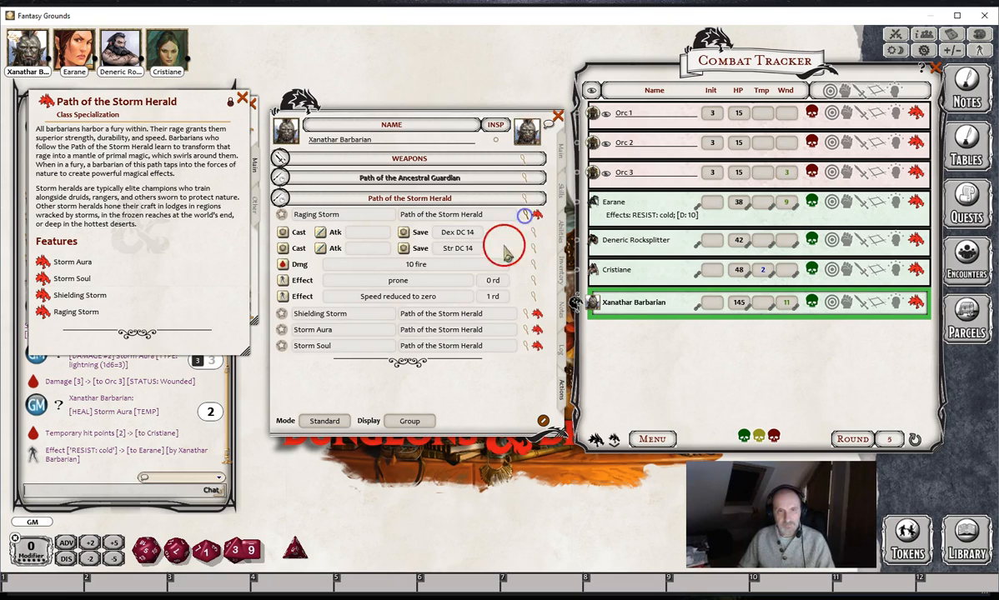
click(539, 219)
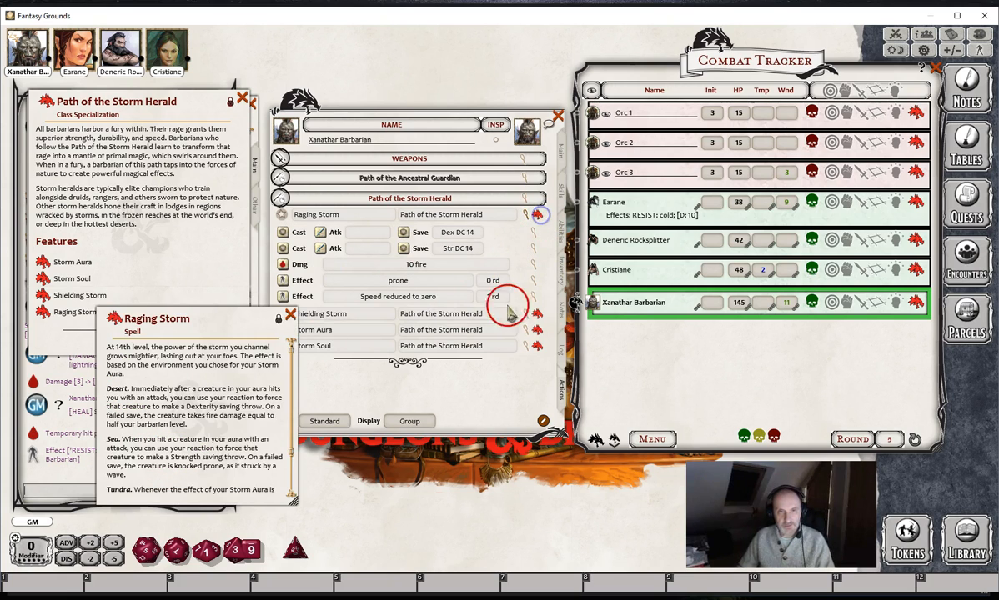
drag(234, 305, 715, 225)
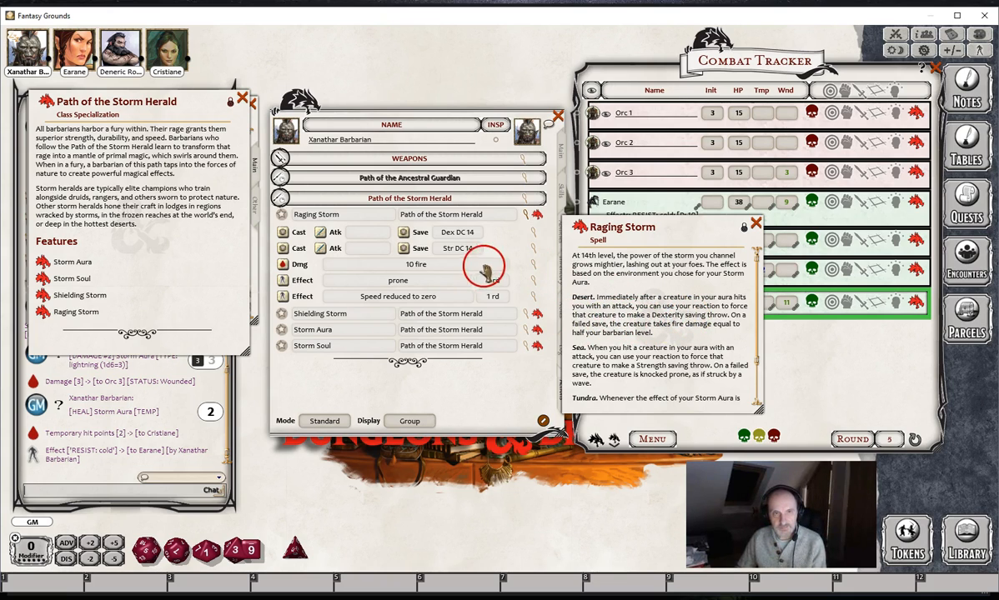
click(533, 234)
click(532, 234)
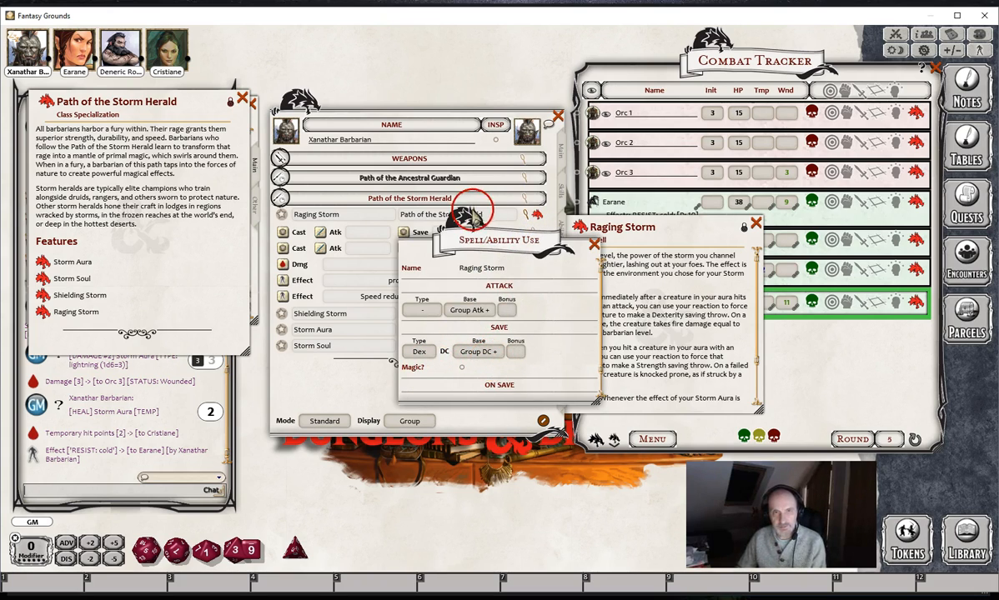
scroll(572, 281, down, 1)
click(593, 243)
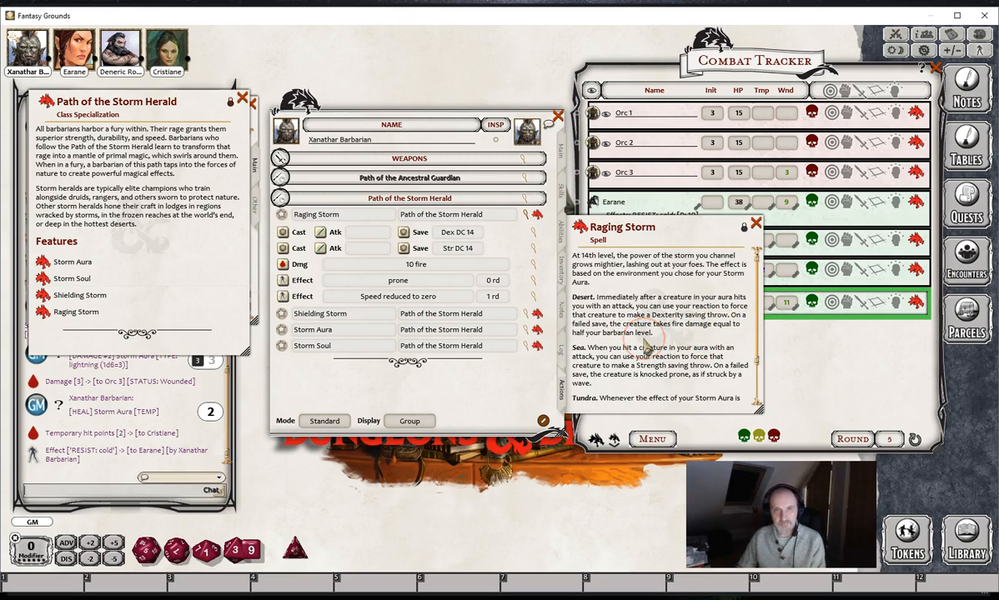
- Examine the stat, bonus and damage type that make up Raging Storm's fire damage
click(535, 269)
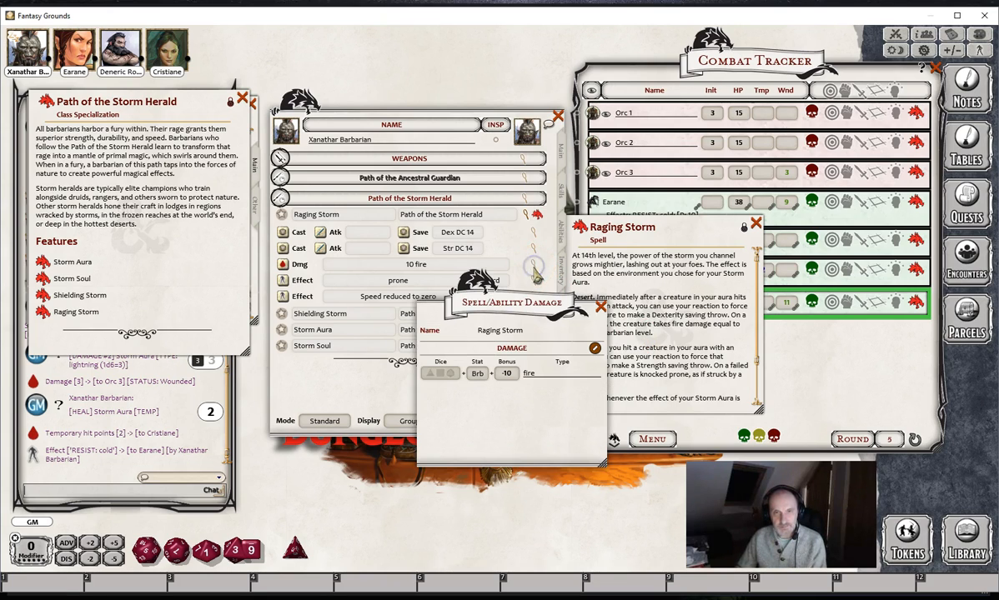
drag(524, 311, 465, 310)
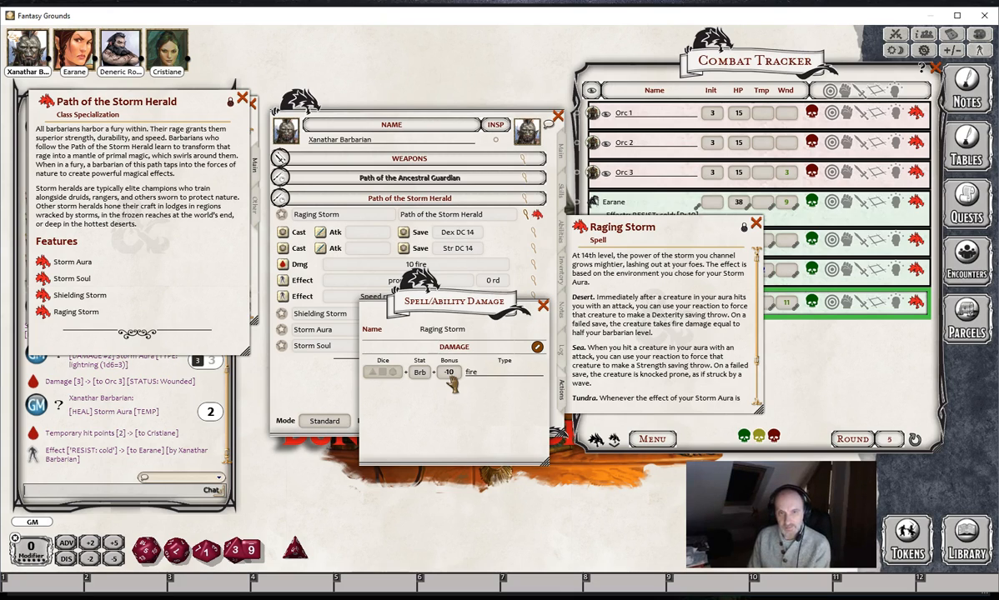
click(480, 378)
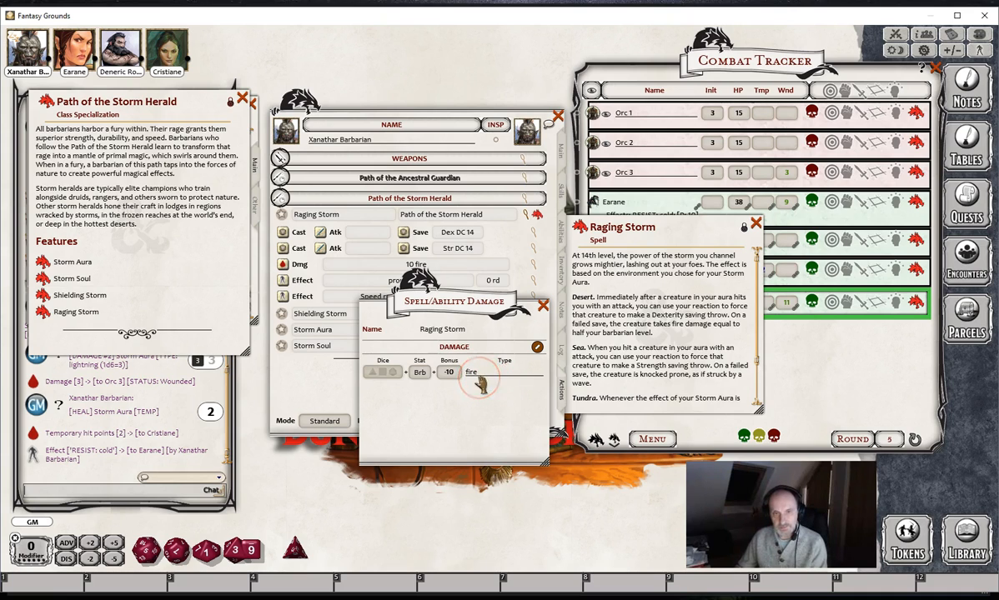
click(543, 306)
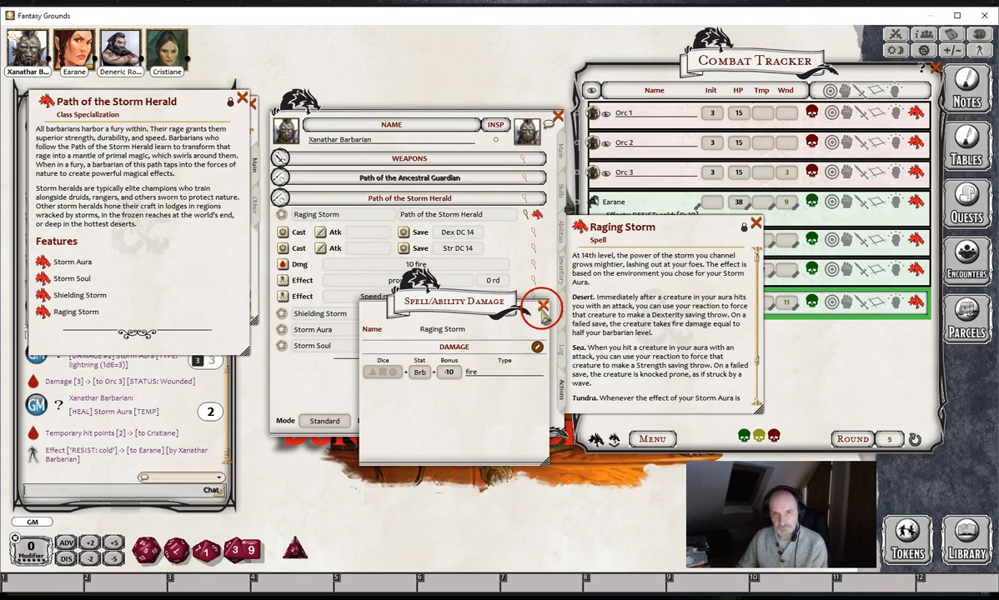
- Check Raging Storm's prone effect against the description, and apply its Speed reduced to zero effect to Orc 1
scroll(636, 351, down, 2)
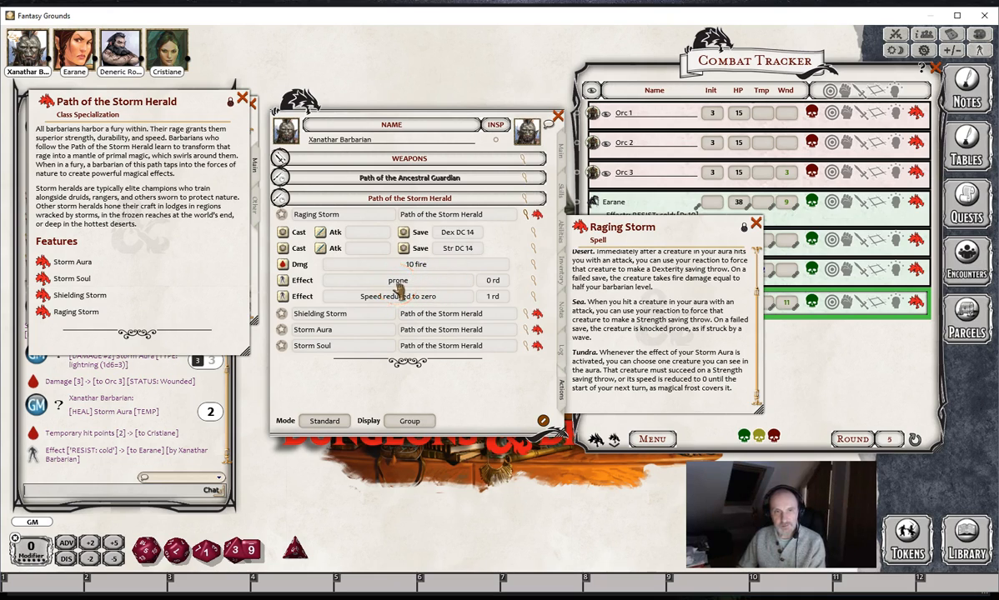
click(534, 280)
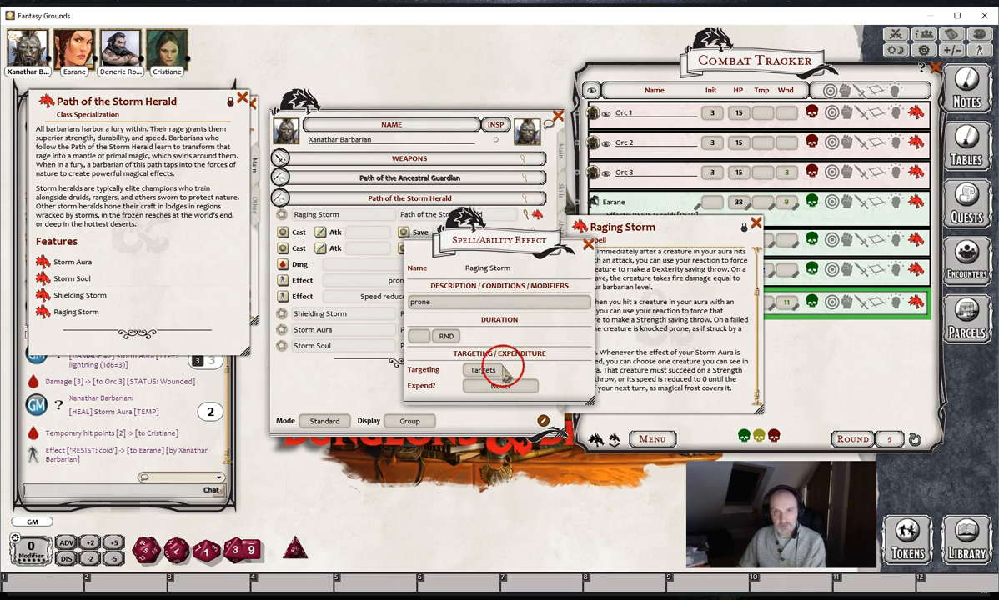
click(589, 245)
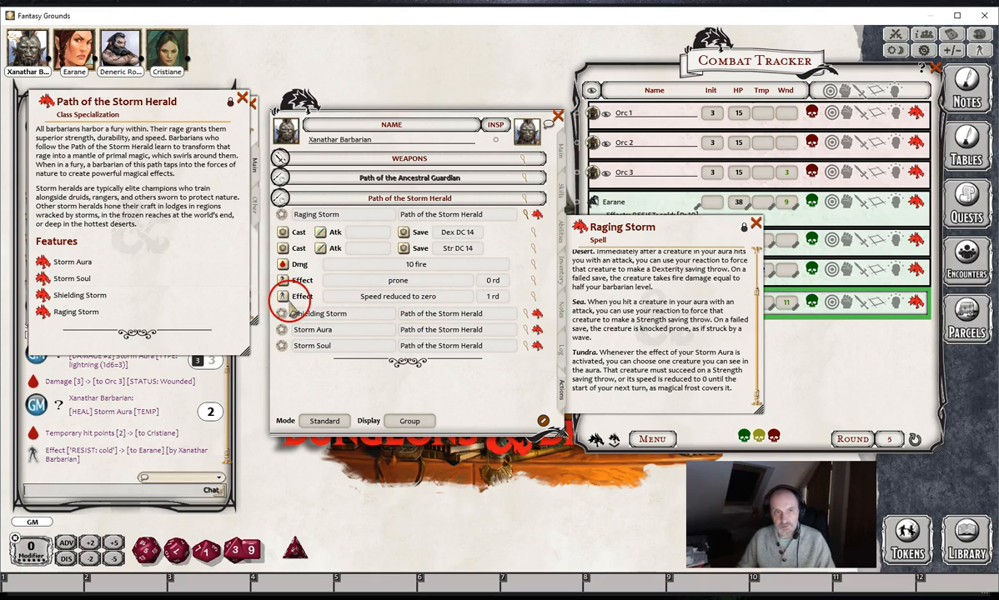
drag(283, 297, 607, 116)
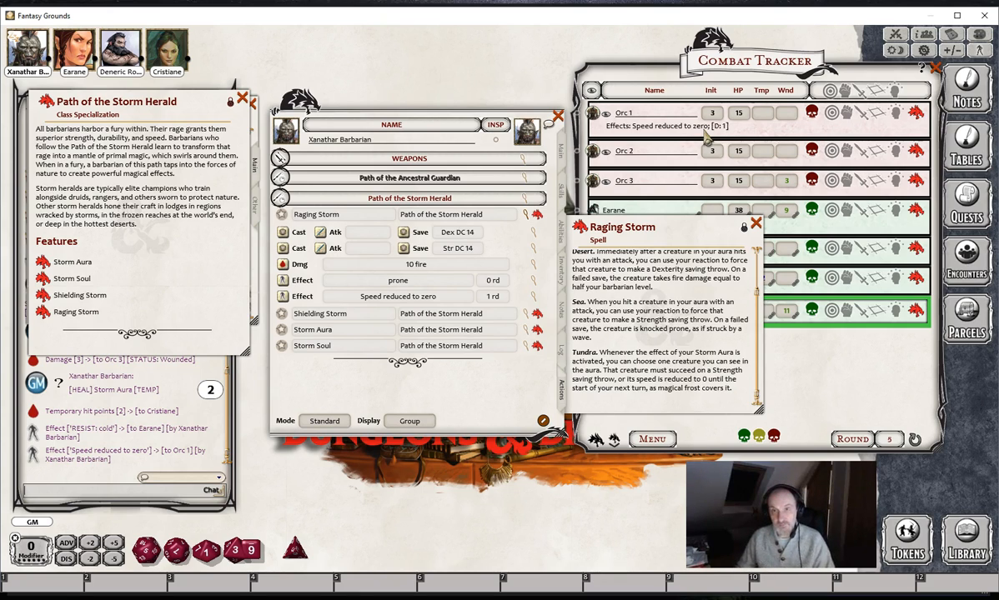
click(757, 225)
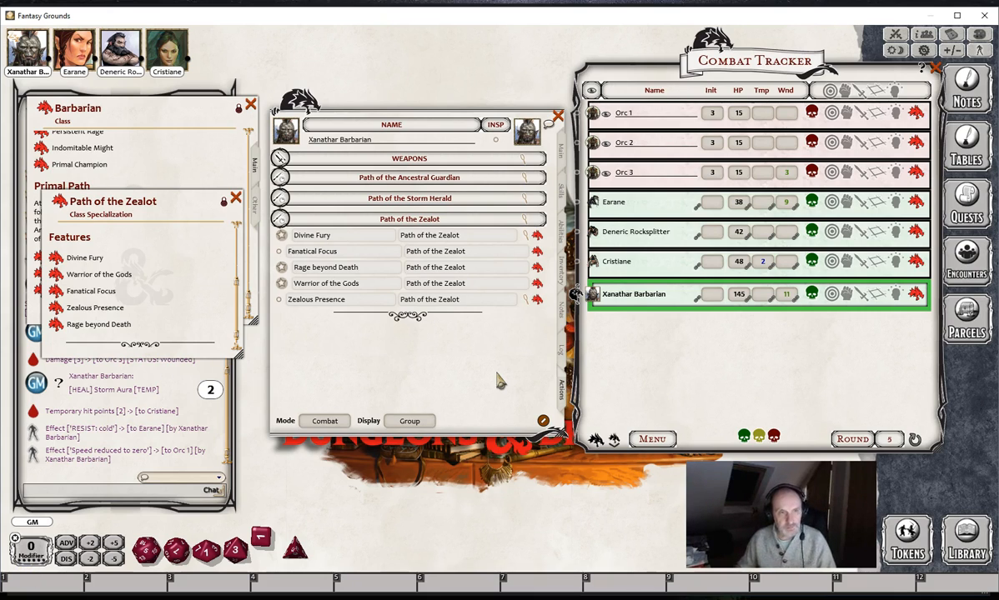
- Read the Divine Fury description beside the character sheet and expand the Path of the Zealot power's actions
click(533, 236)
drag(533, 232, 630, 242)
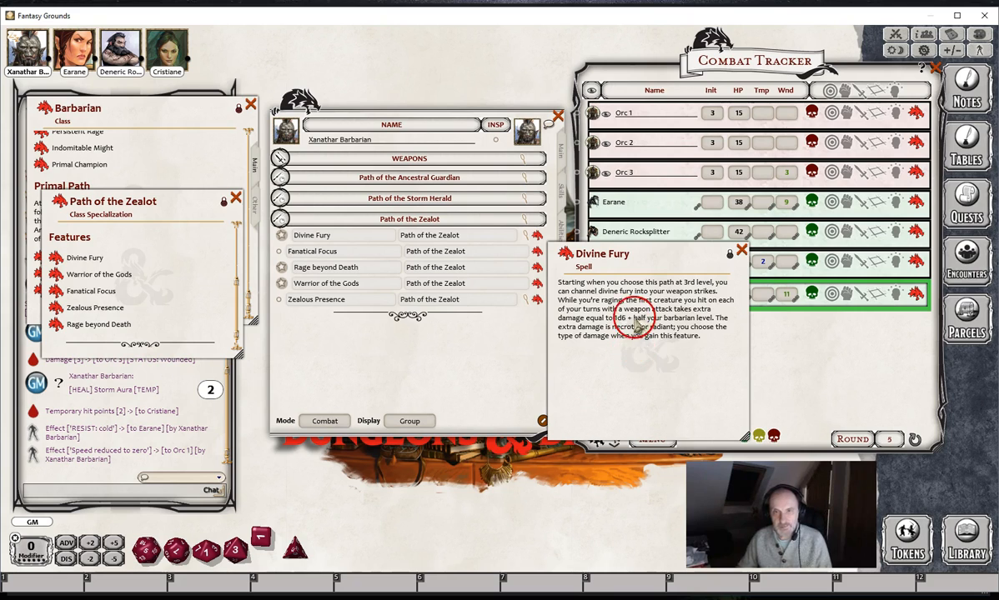
drag(640, 252, 668, 258)
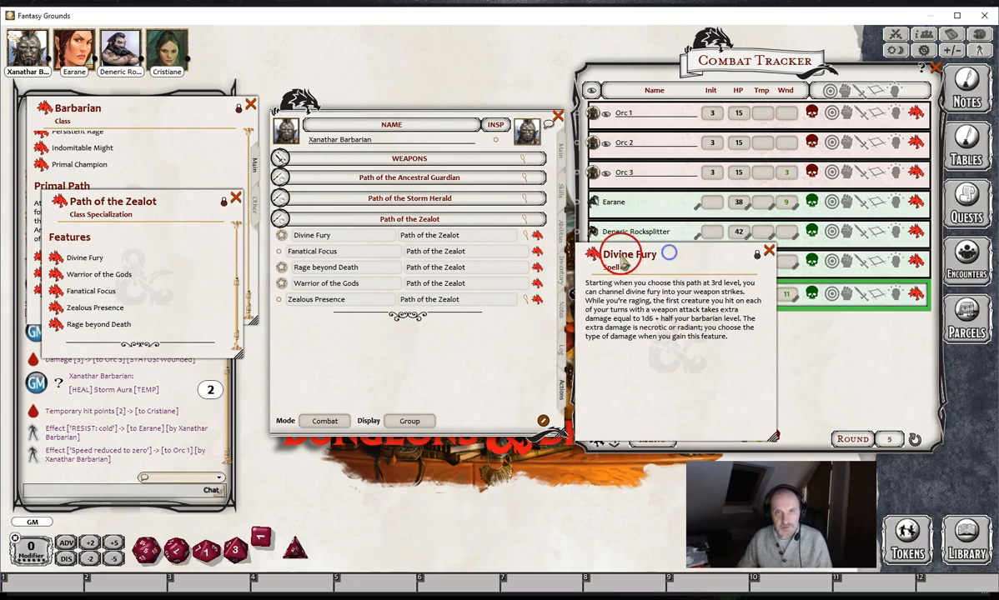
click(525, 234)
drag(666, 252, 657, 330)
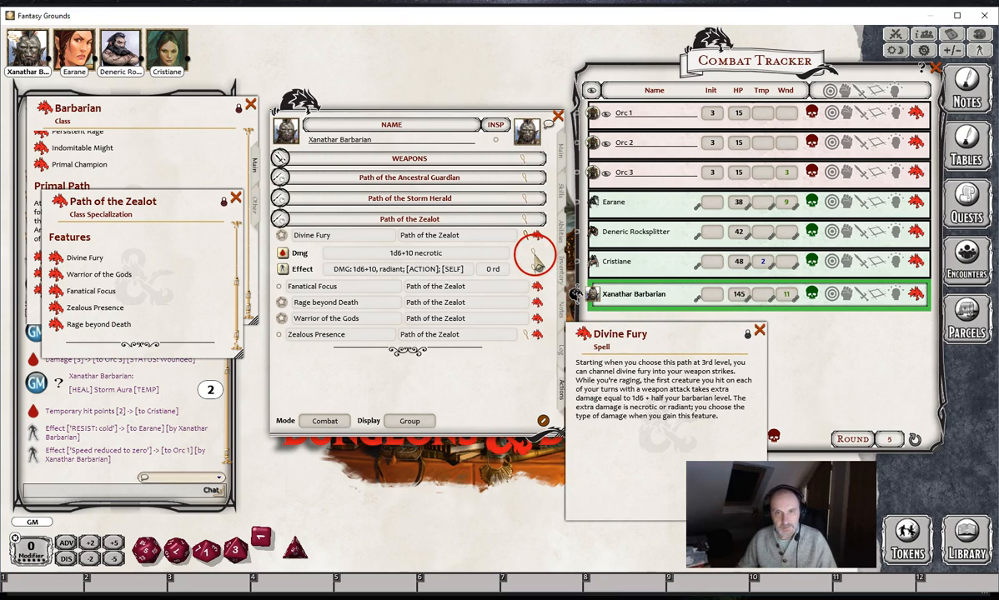
- Check Divine Fury's damage setup, deal its 1d6+10 necrotic damage to Orc 3 and close the description
click(534, 258)
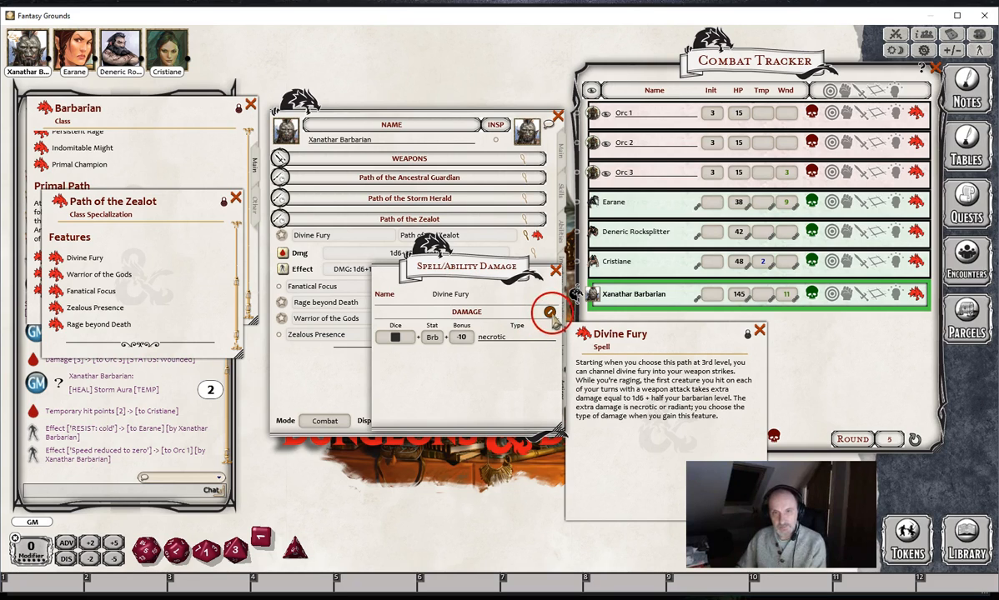
click(557, 271)
drag(282, 253, 665, 166)
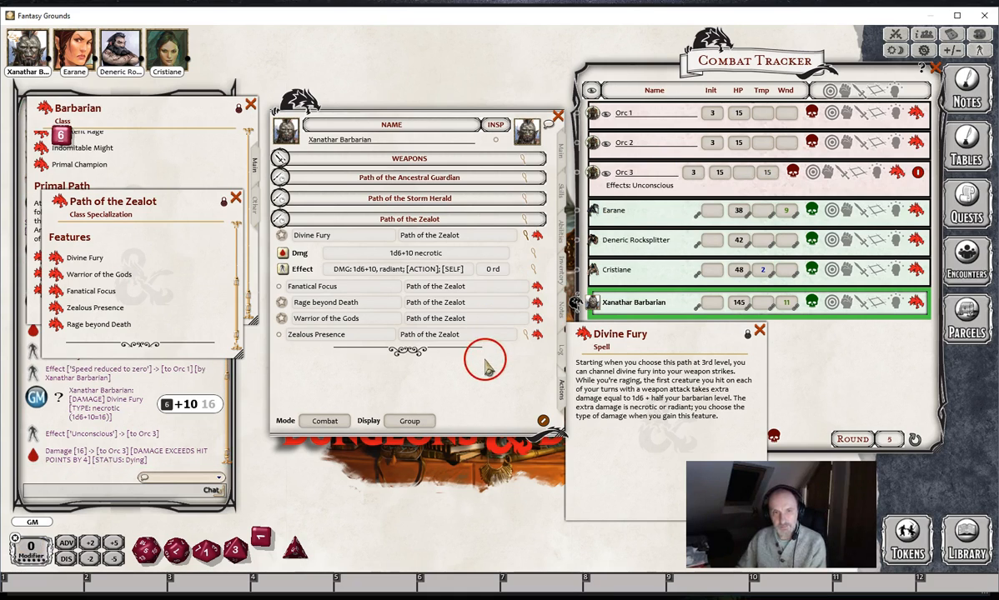
click(759, 333)
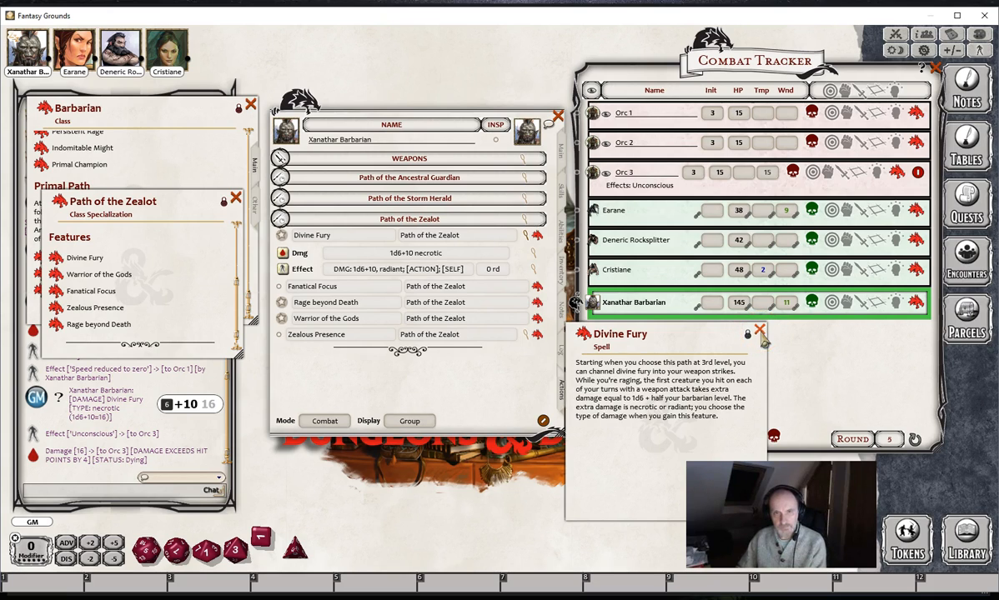
click(760, 333)
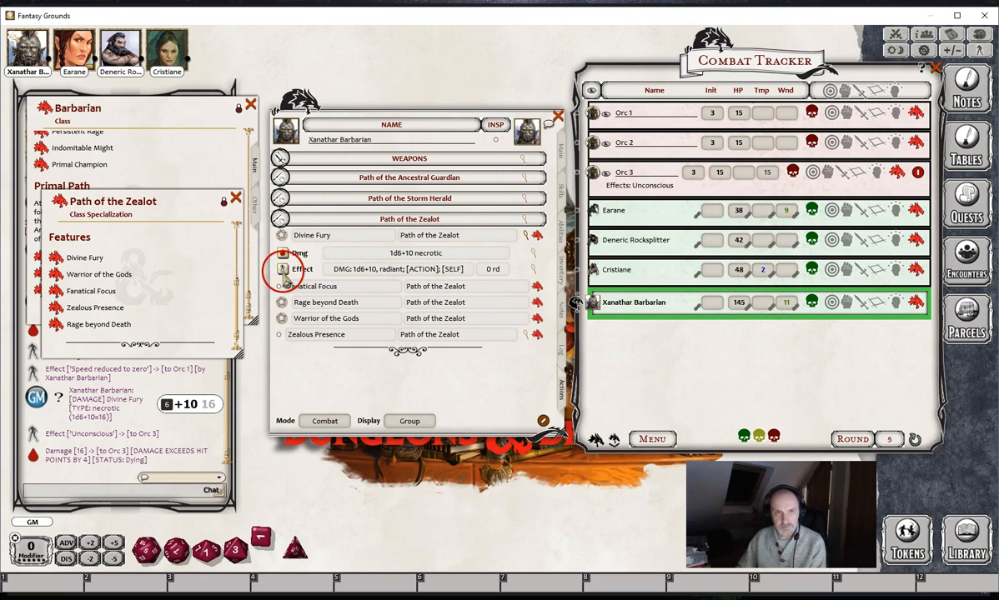
- Review the settings of Divine Fury's radiant damage effect and apply DMG: 1d6+10, radiant to Xanathar Barbarian
click(530, 268)
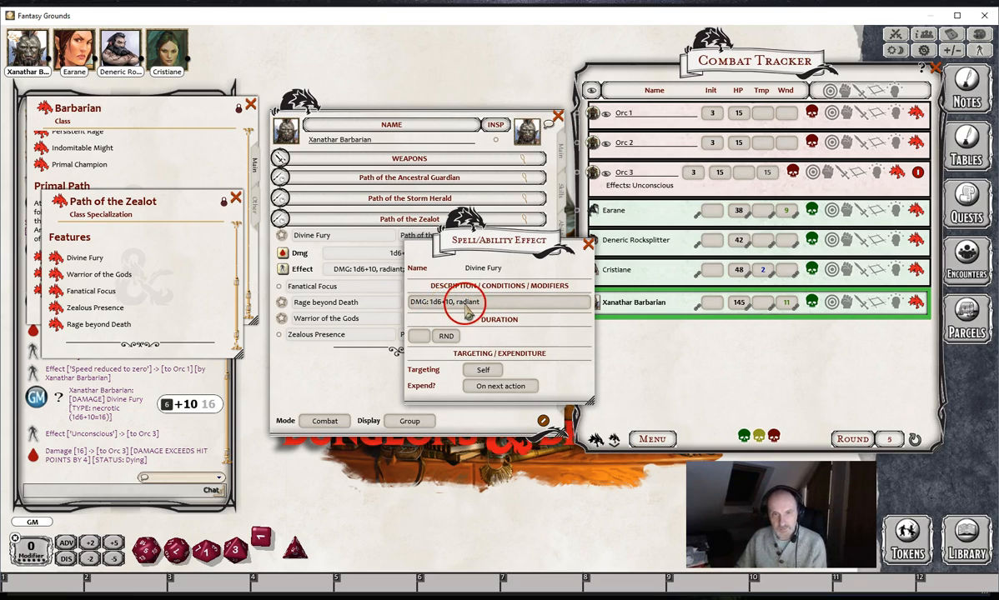
drag(494, 251, 411, 277)
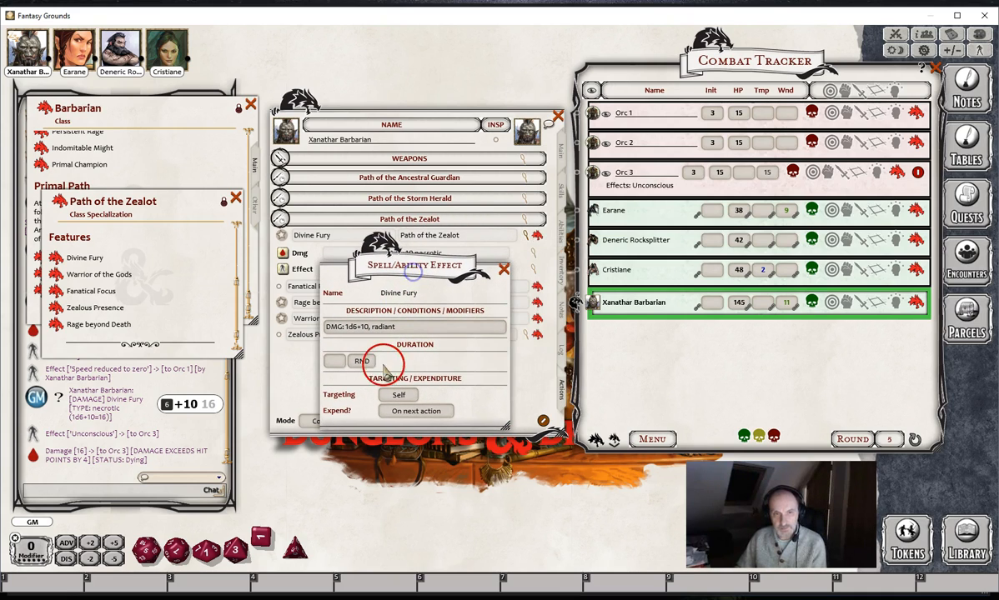
click(503, 271)
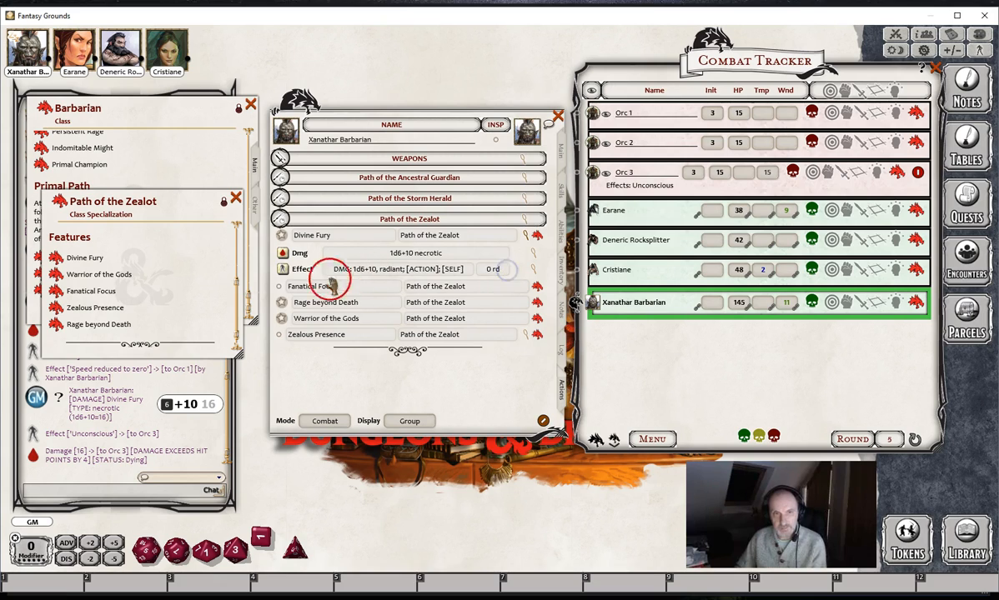
click(283, 271)
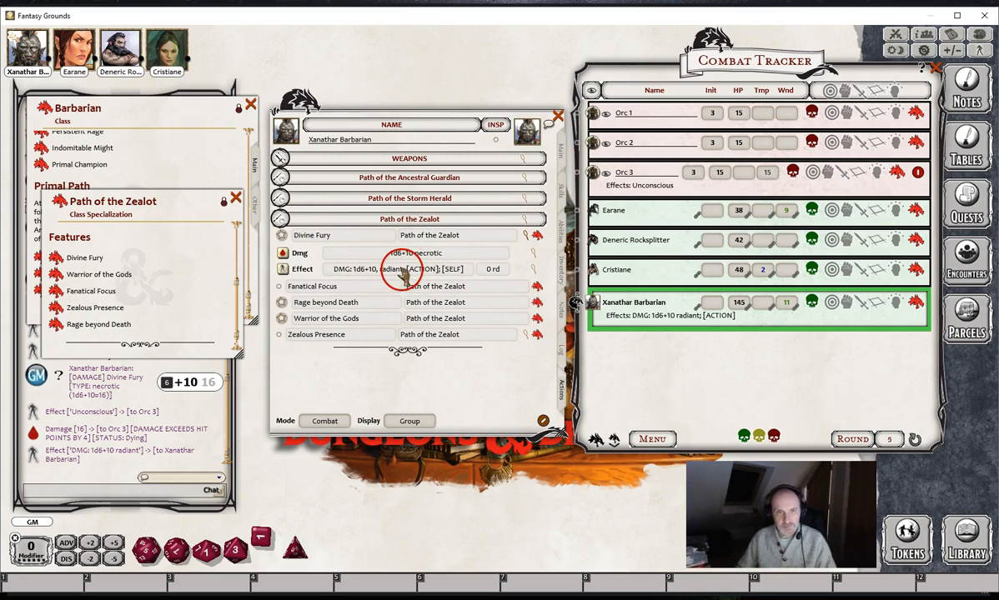
- Collapse Divine Fury's actions and read the Warrior of the Gods and Fanatical Focus feature descriptions, closing each one
click(526, 240)
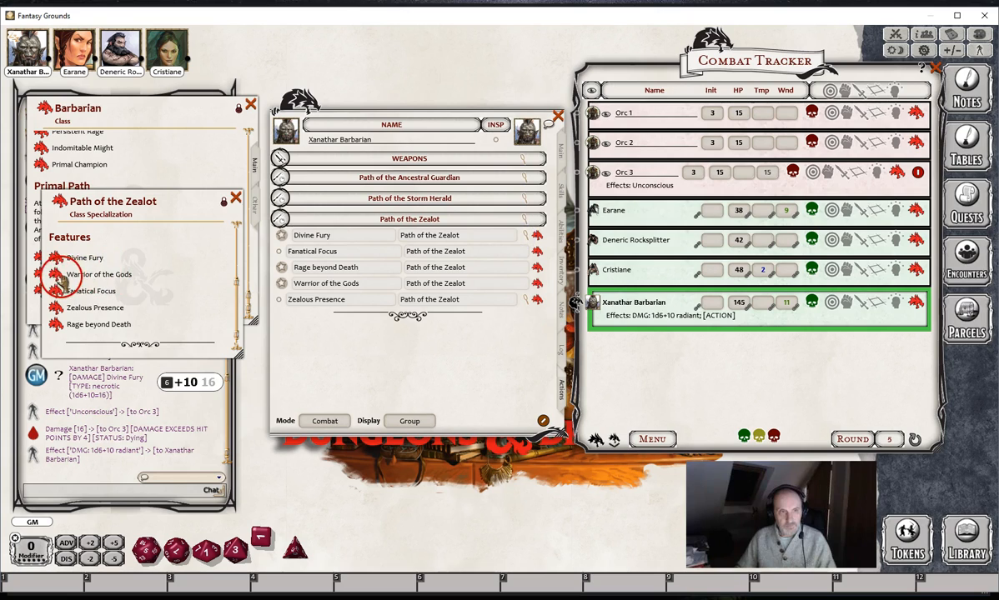
click(55, 274)
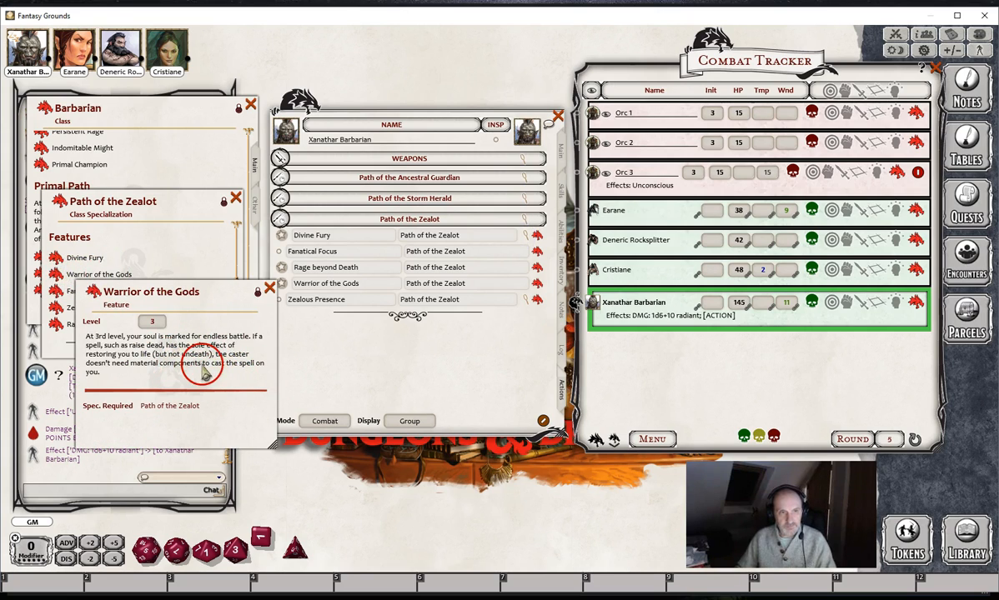
click(270, 289)
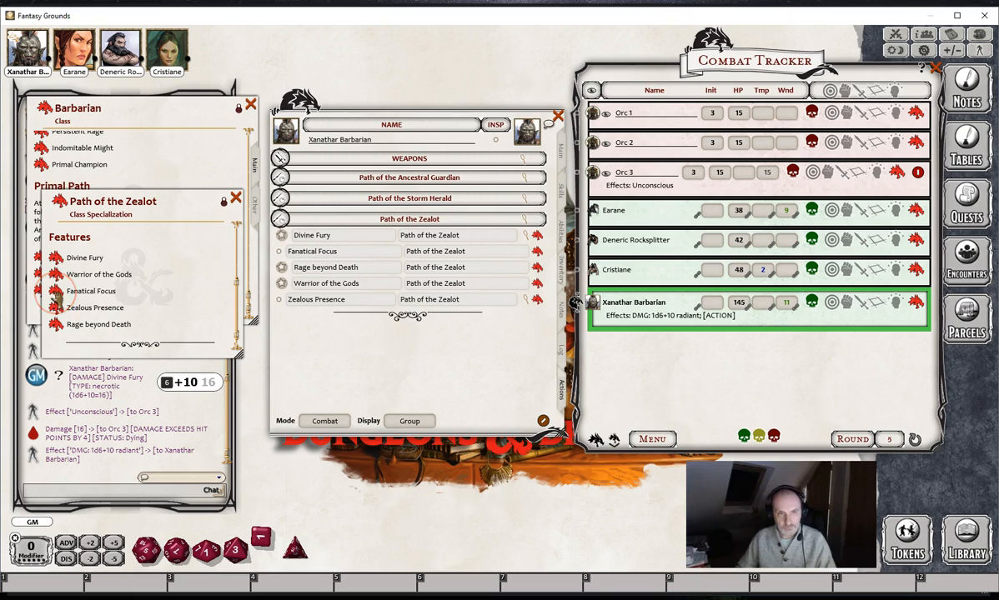
click(55, 291)
drag(337, 358, 579, 349)
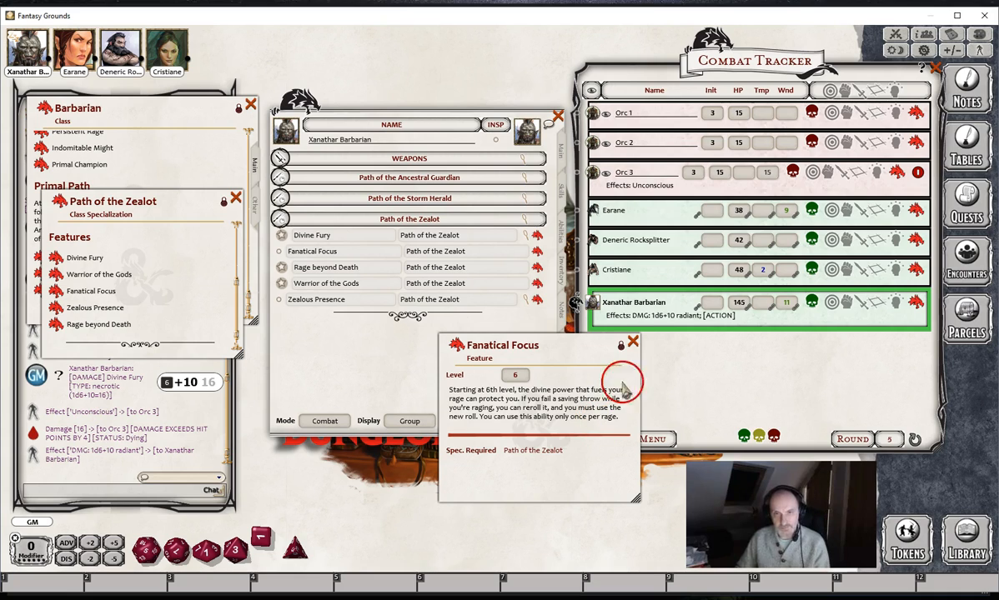
click(633, 342)
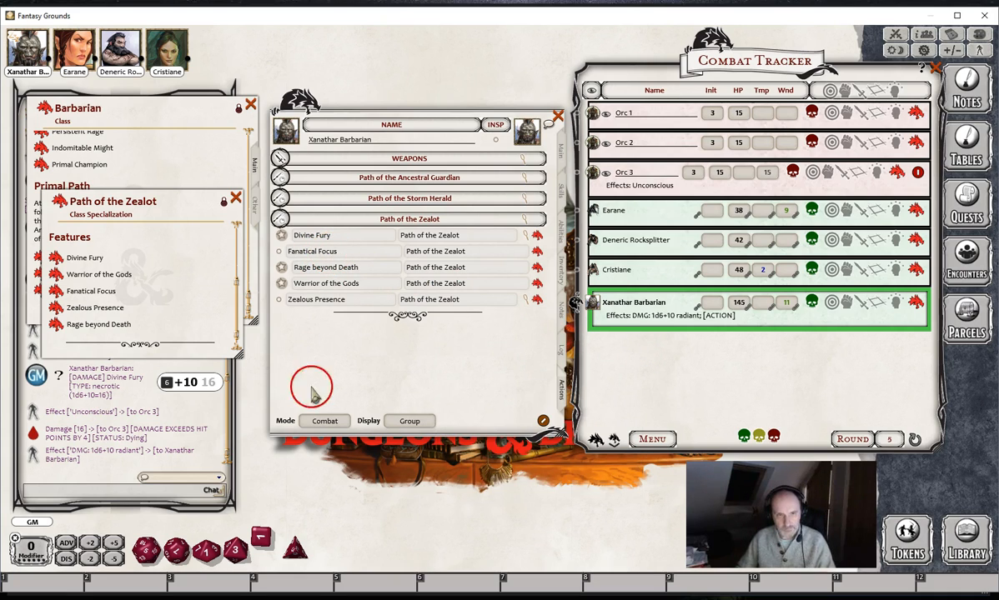
- Check Fanatical Focus's single-use setting in Preparation mode, and spend that use in Combat mode
click(325, 422)
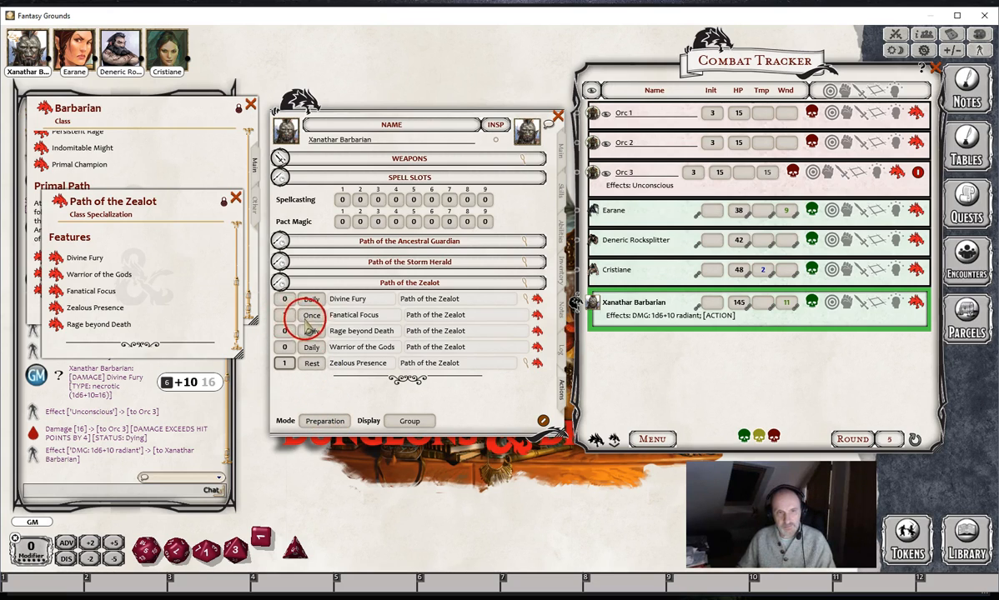
click(285, 315)
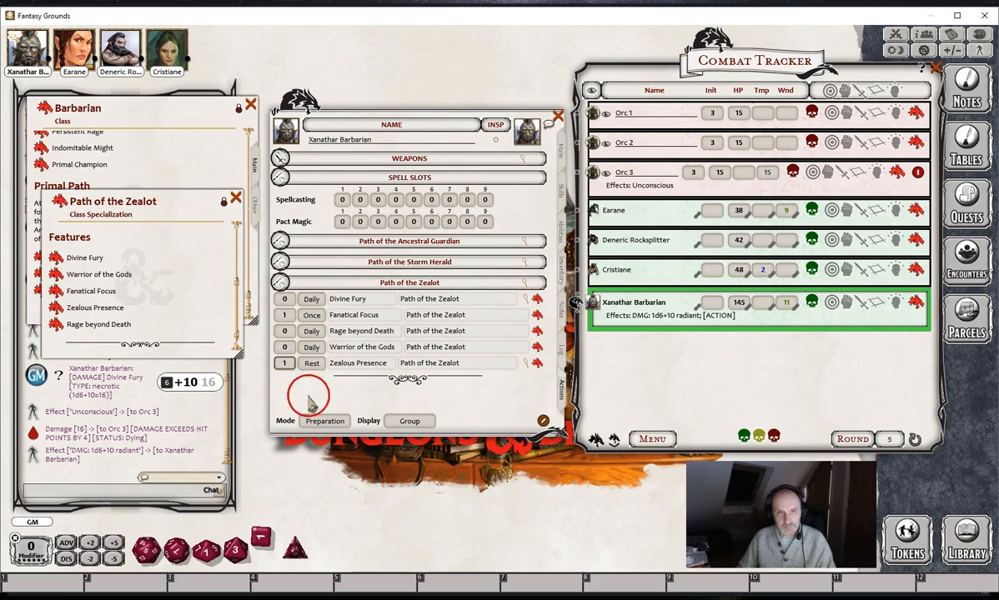
click(324, 422)
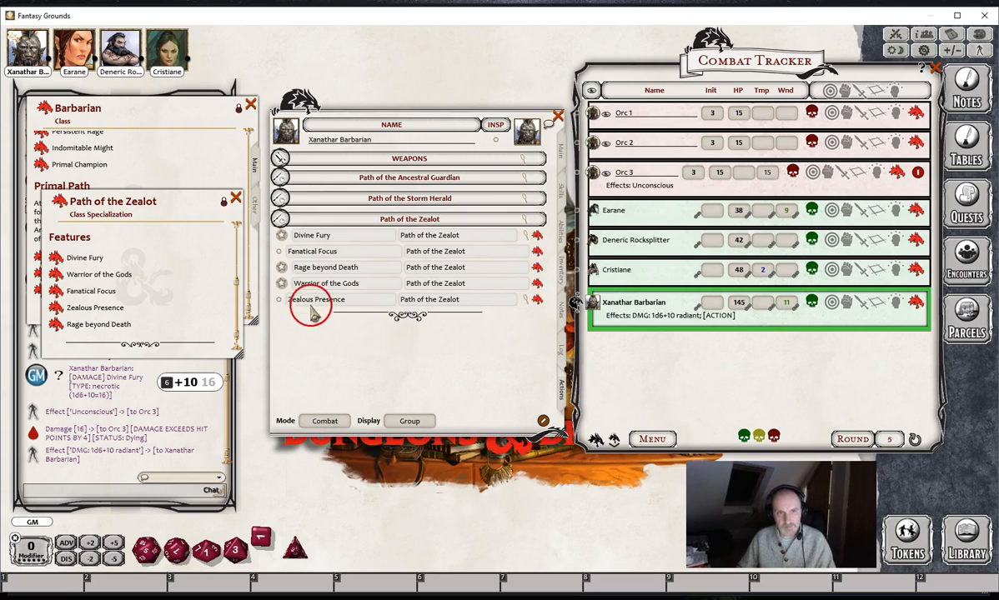
click(280, 251)
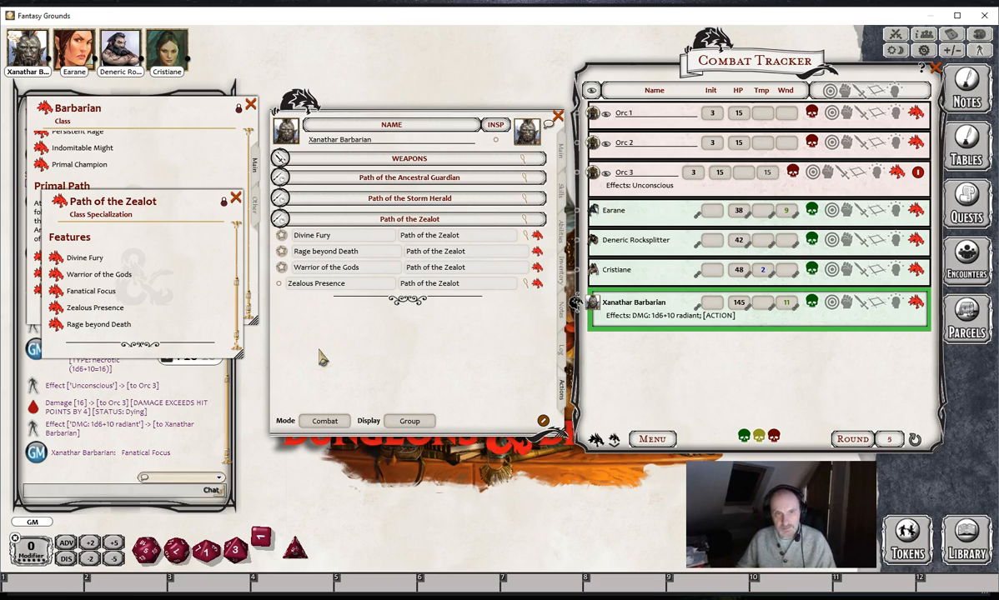
- Clear Fanatical Focus's spent use outside Combat mode and return the powers list to Combat mode
click(325, 420)
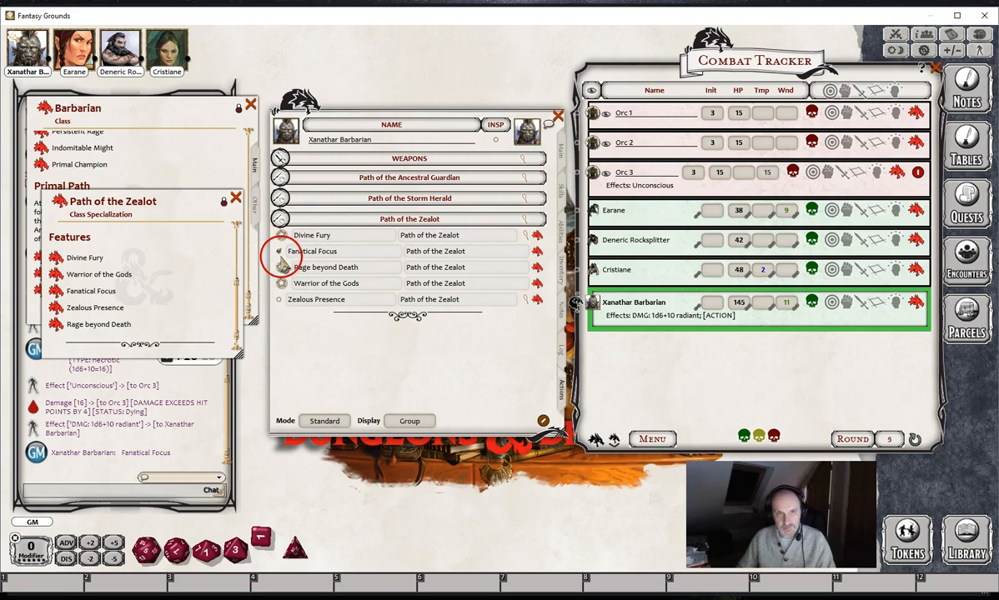
click(324, 421)
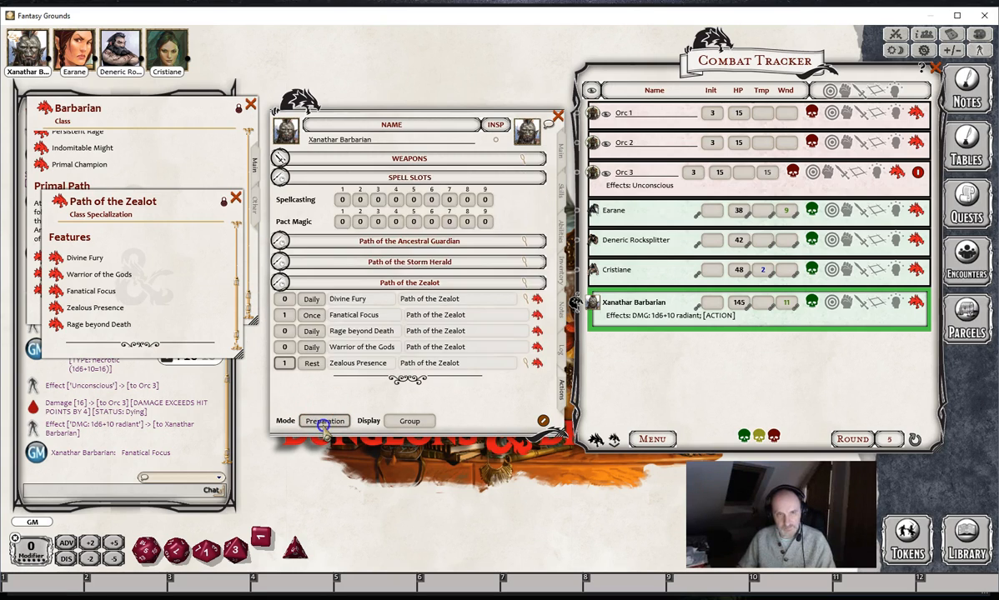
click(324, 421)
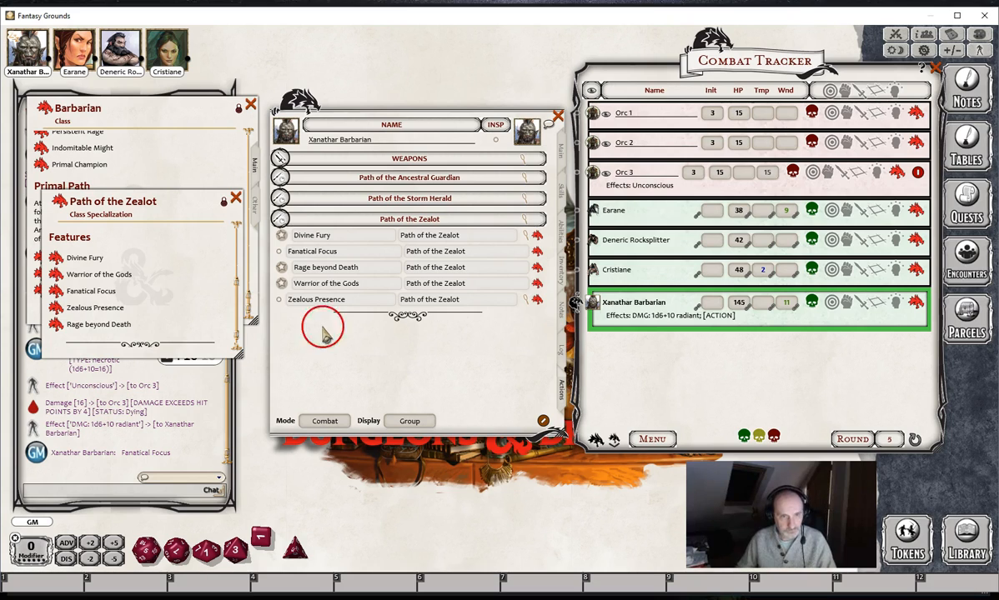
- Read the Zealous Presence description and apply its ADVATK; ADVSAV effect to Earane and Deneric Rocksplitter
click(60, 310)
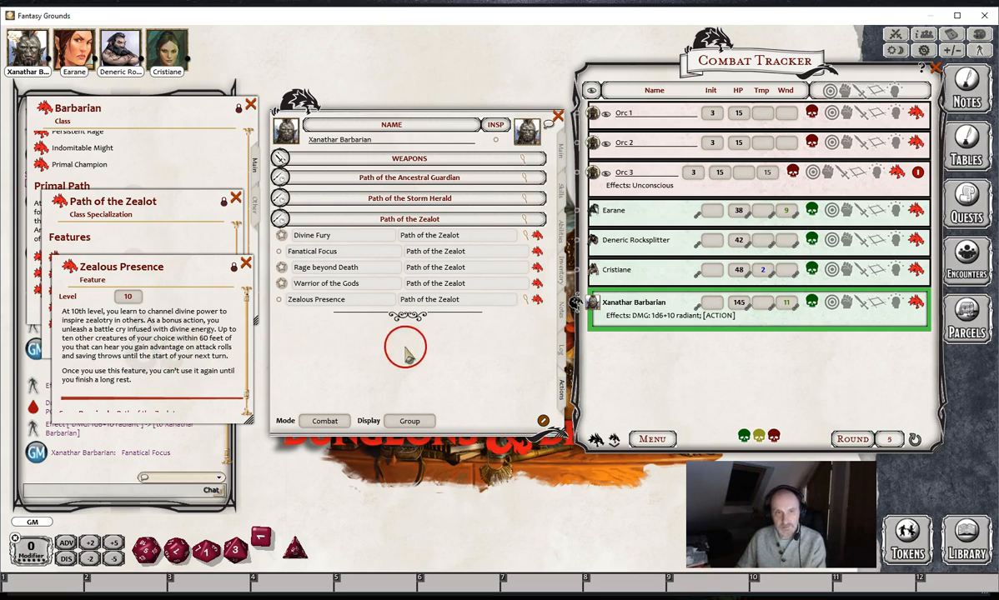
click(526, 299)
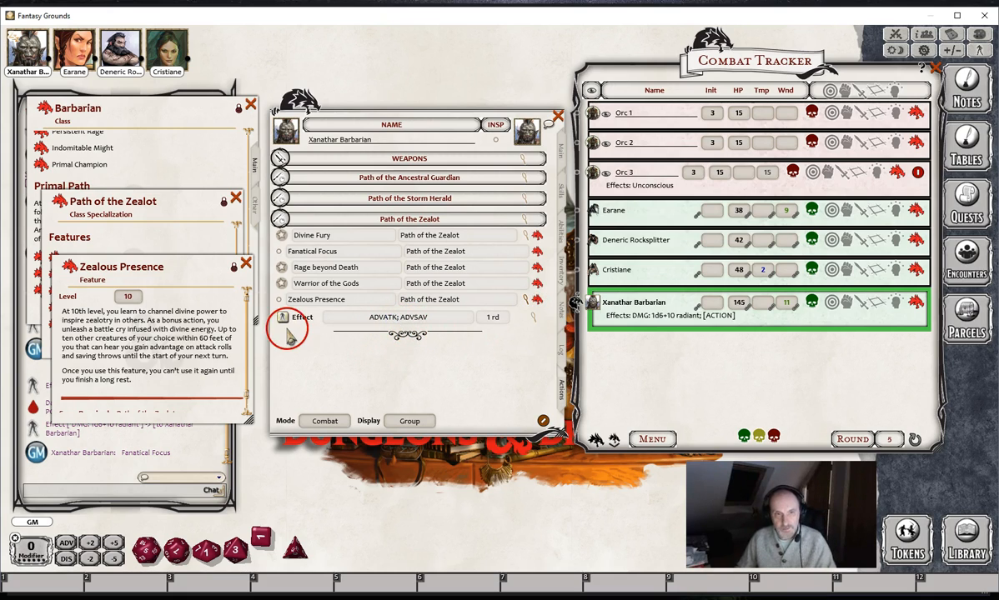
drag(284, 318, 636, 214)
drag(281, 319, 613, 250)
- Roll a Dexterity saving throw from Earane's character sheet to test the advantage effect, and close the sheet
click(916, 211)
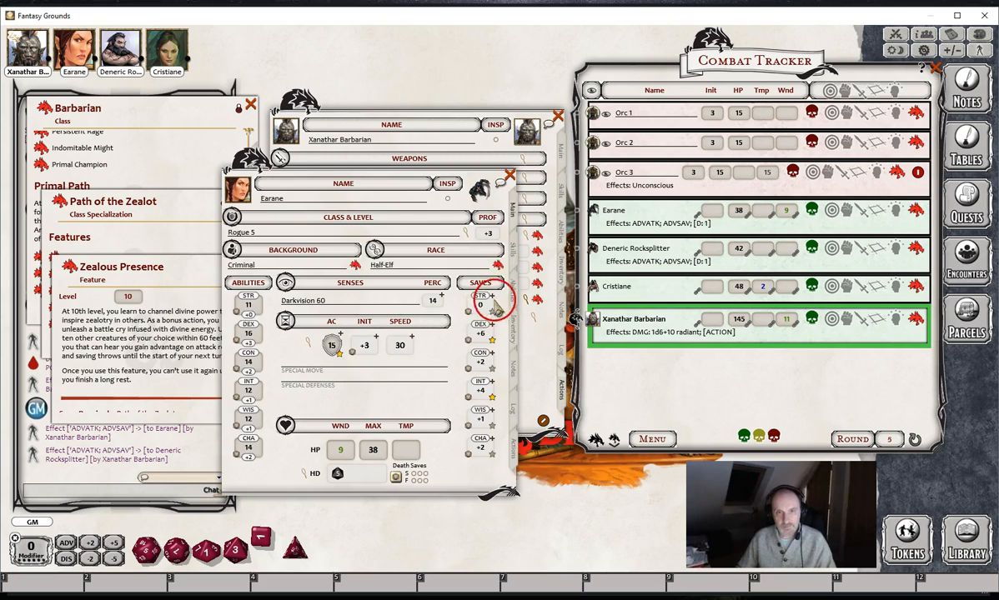
double_click(480, 334)
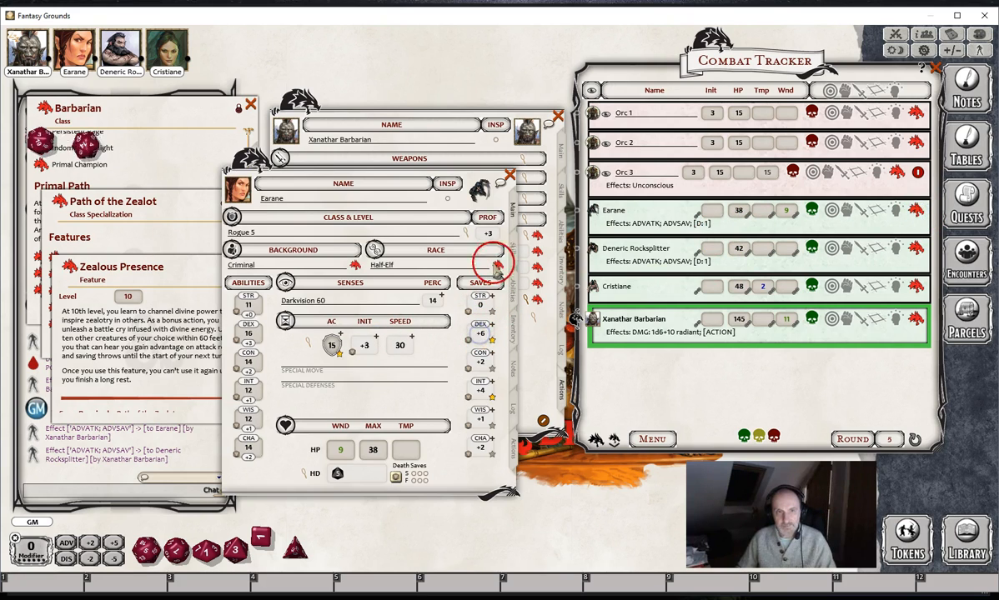
click(509, 177)
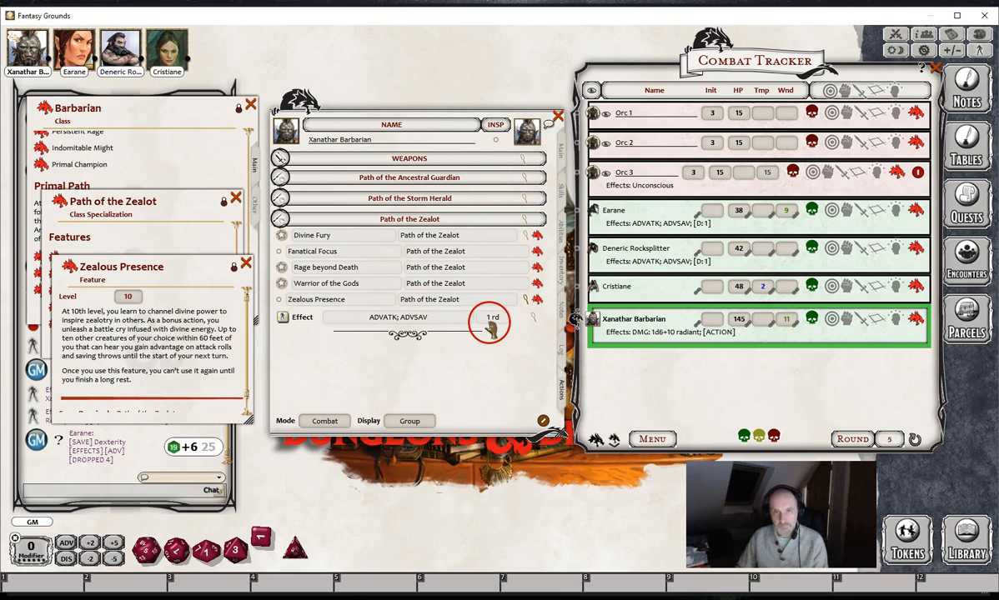
- Review the settings of Zealous Presence's ADVATK; ADVSAV effect, and close them along with the feature description
click(530, 317)
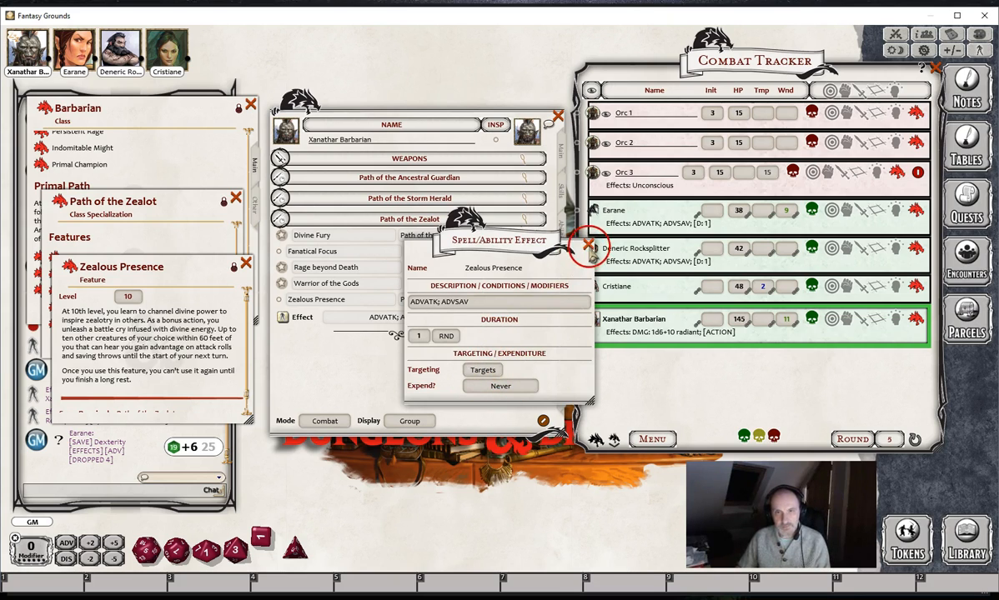
click(589, 246)
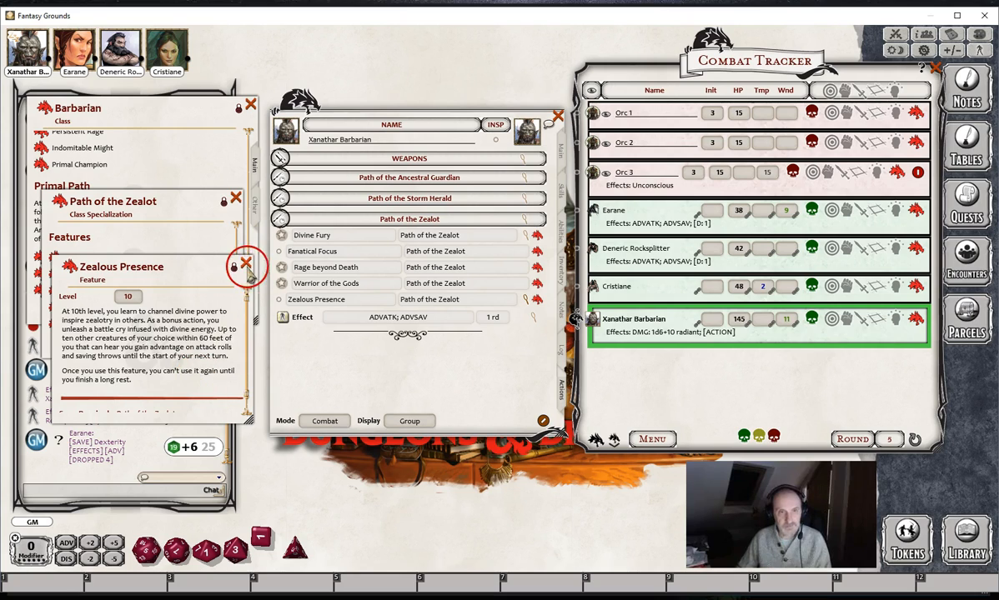
click(245, 263)
- Set Zealous Presence's usage period to Daily in Preparation mode and return the powers list to Combat mode
click(332, 422)
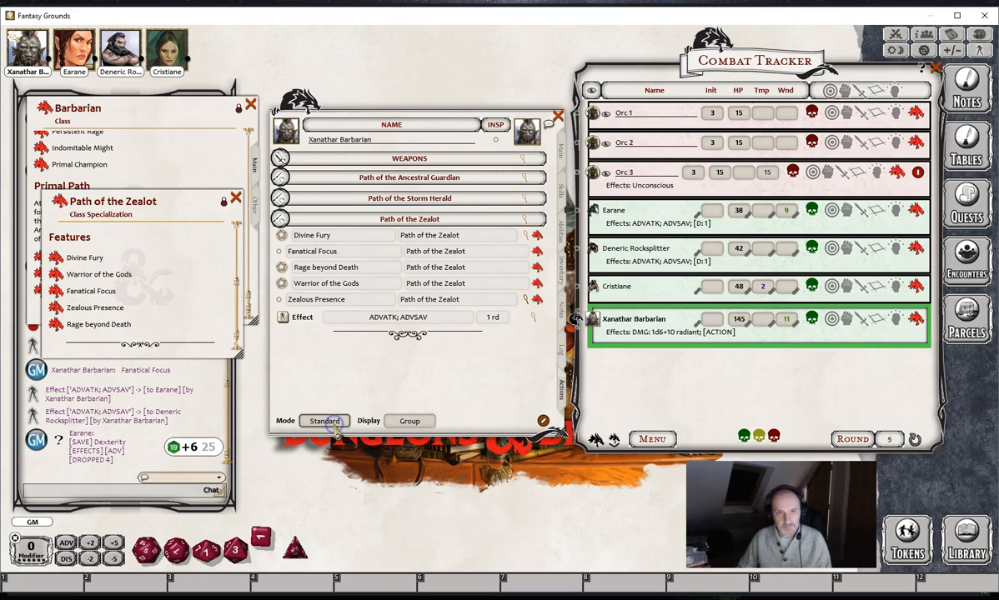
click(311, 363)
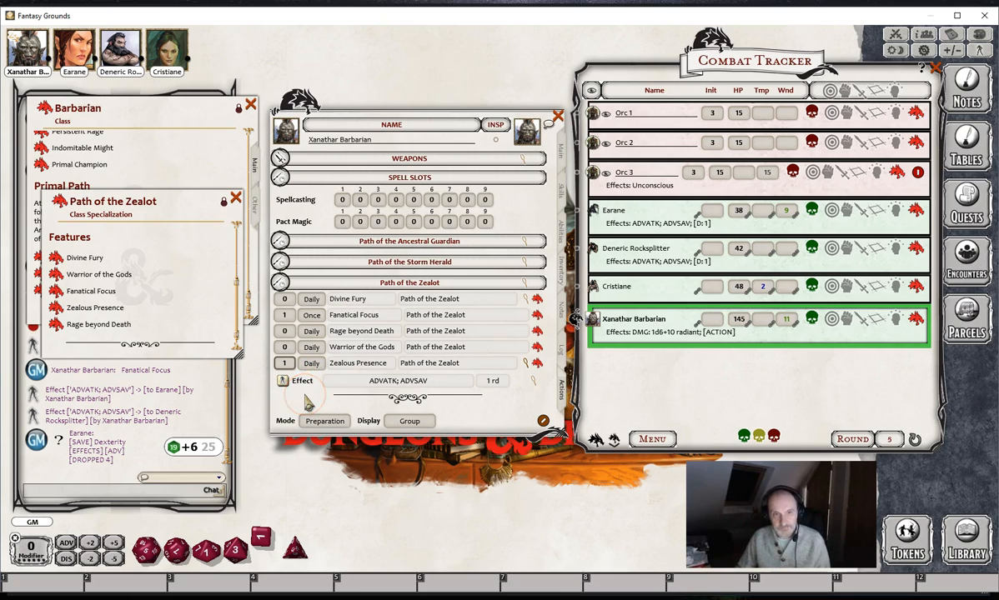
click(322, 421)
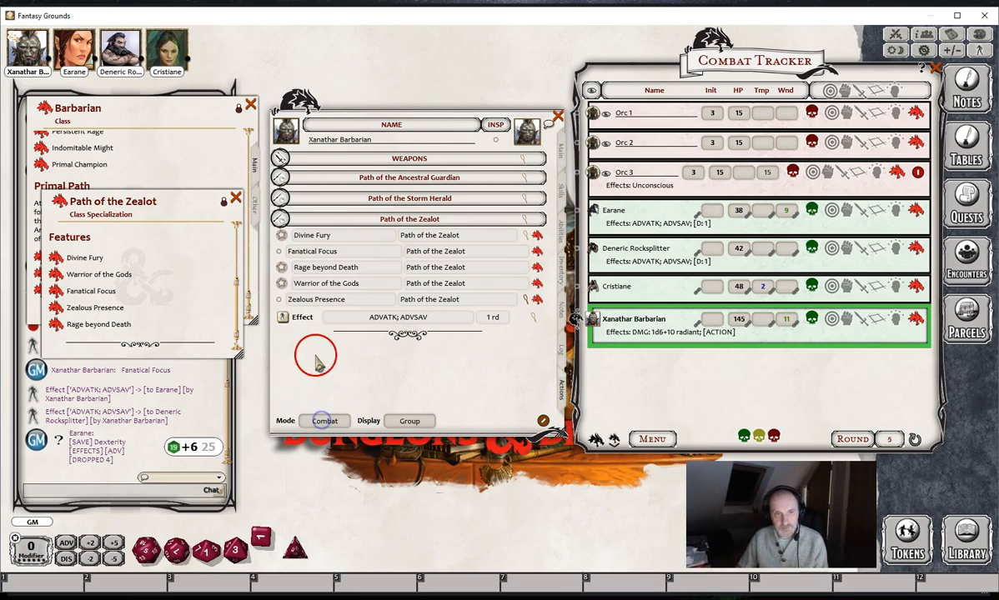
- Spend Zealous Presence's use, take a long rest to restore it, and collapse the power's effect
click(279, 300)
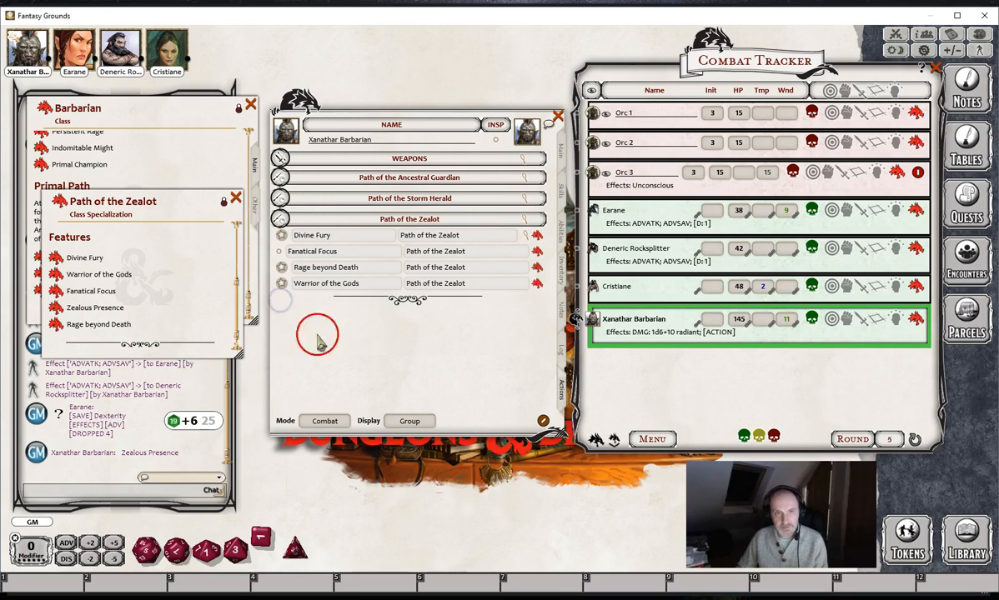
right_click(383, 344)
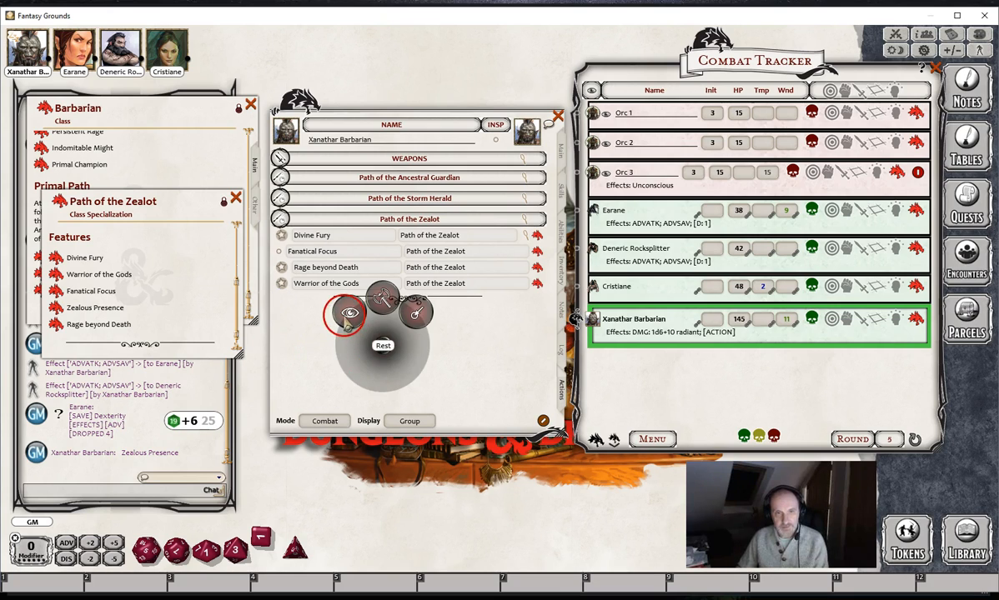
click(347, 313)
click(318, 351)
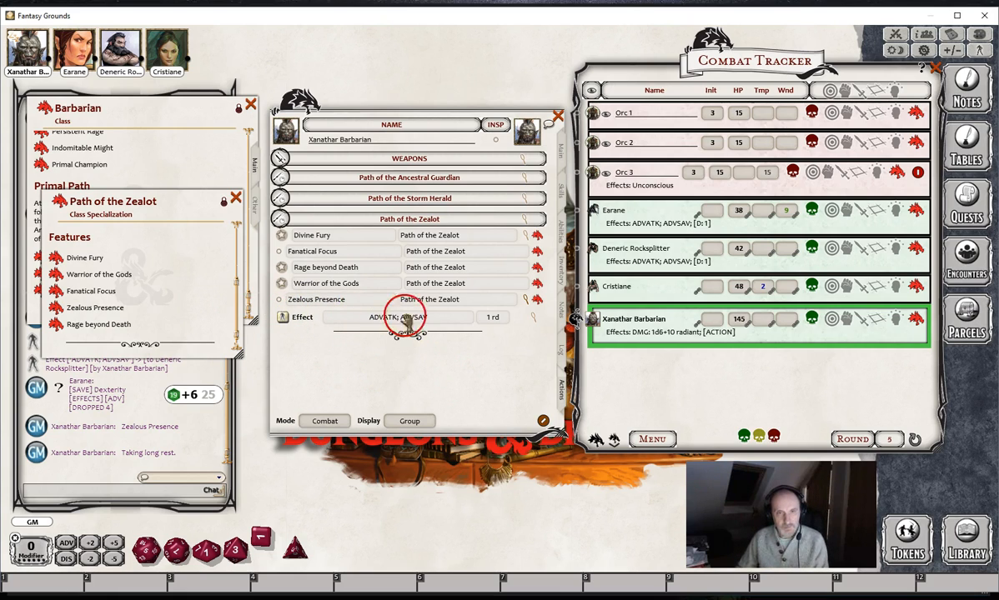
click(526, 297)
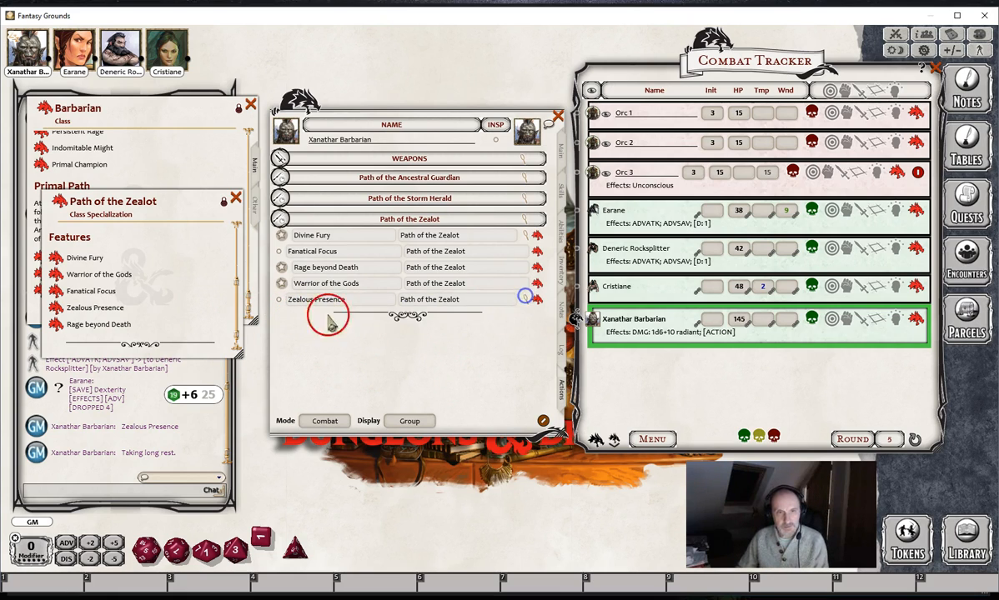
- Read the Rage beyond Death description, and close it together with the Path of the Zealot features list
click(56, 330)
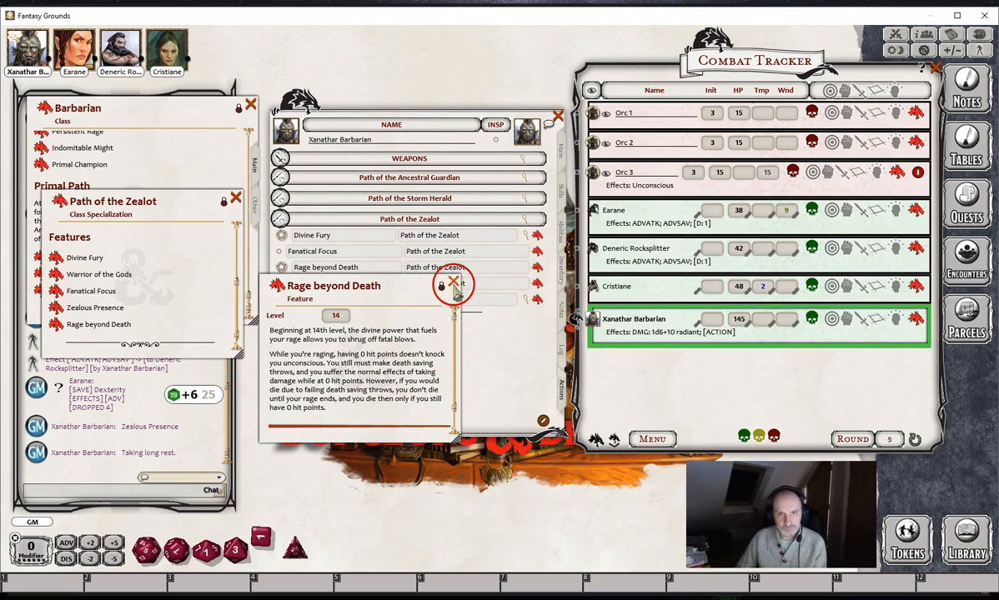
click(453, 283)
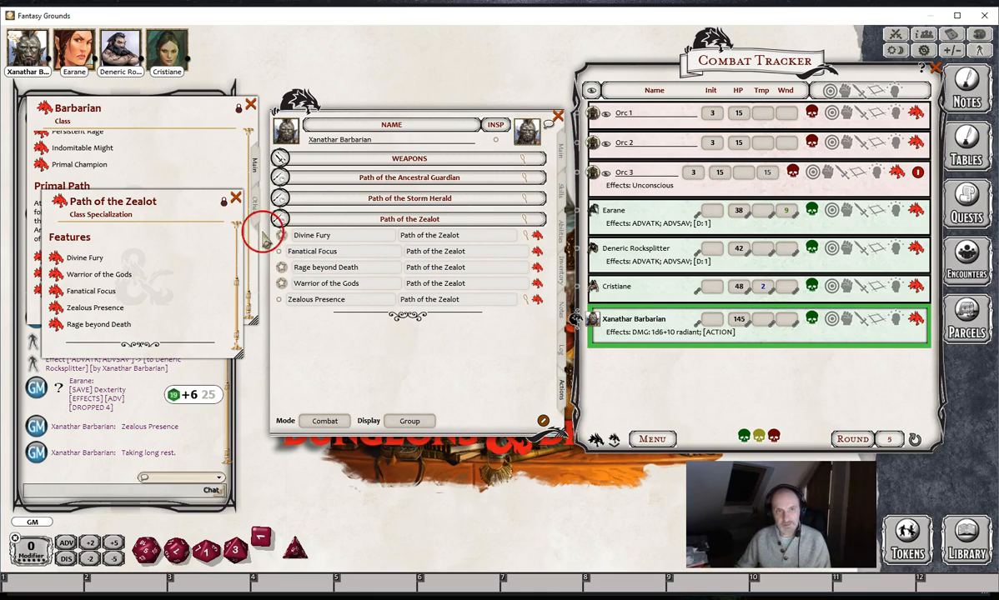
click(237, 200)
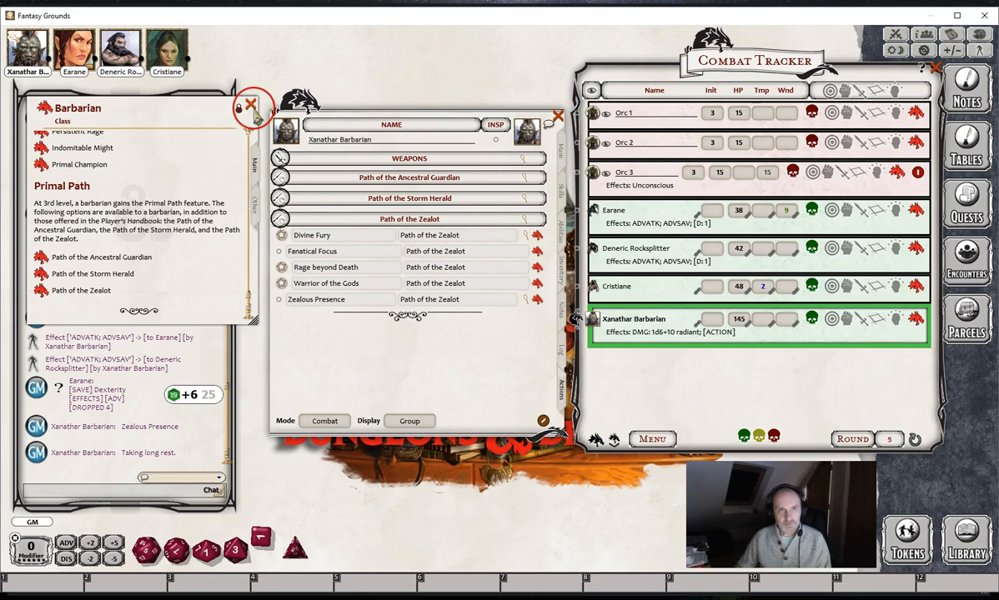